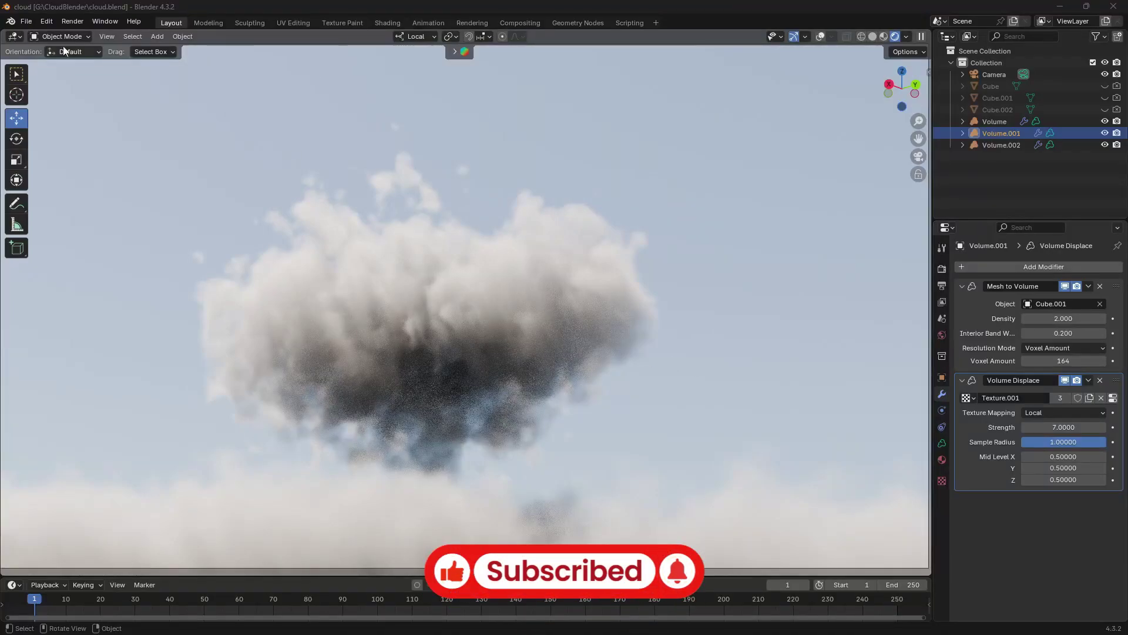
# Create a new General file and delete all of its default objects.
pyautogui.click(26, 21)
pyautogui.moveTo(28, 38)
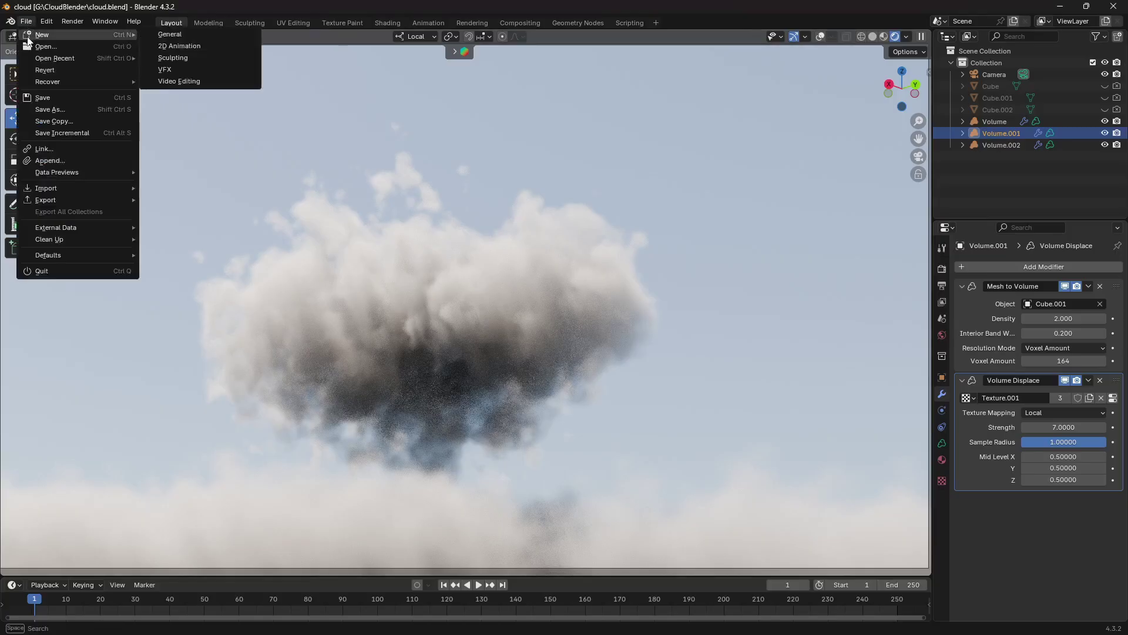
pyautogui.click(170, 35)
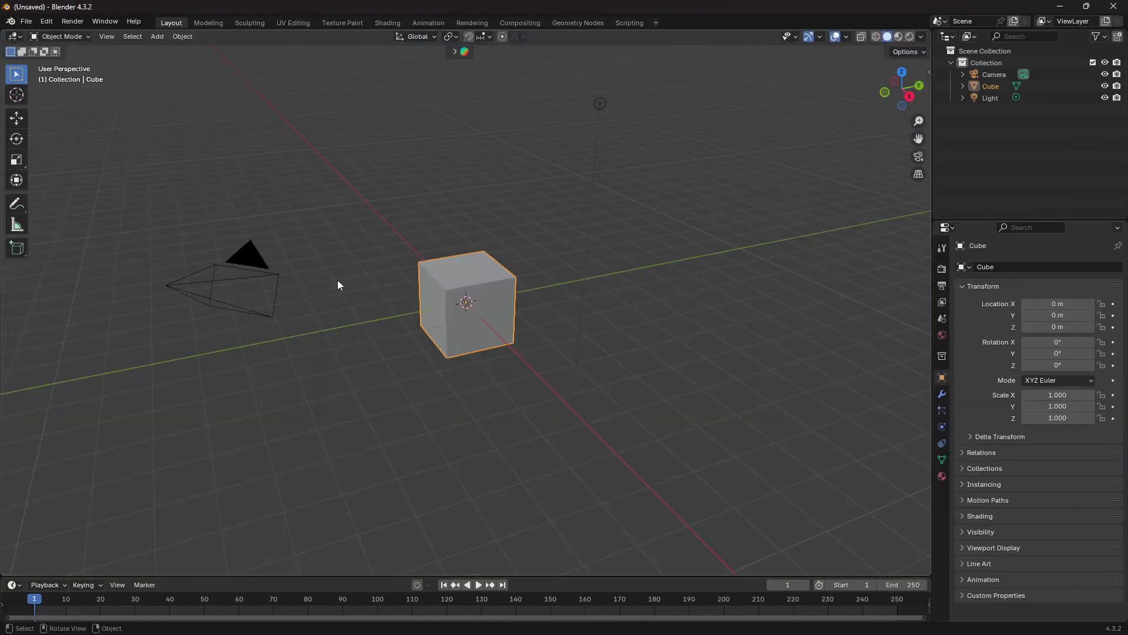
pyautogui.press('a')
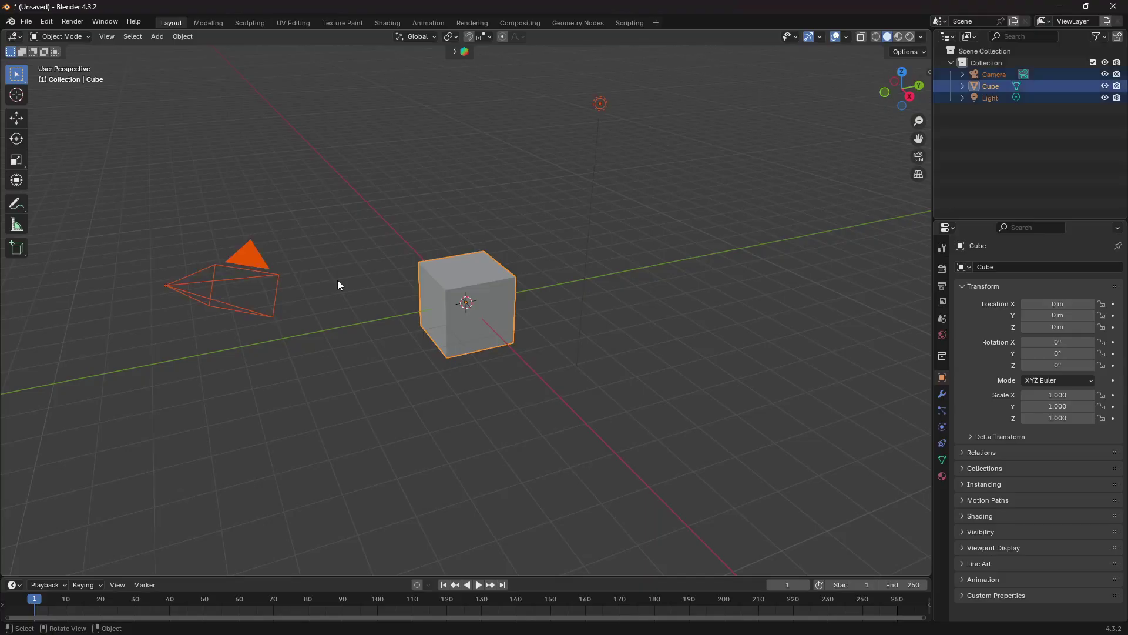
pyautogui.press('Delete')
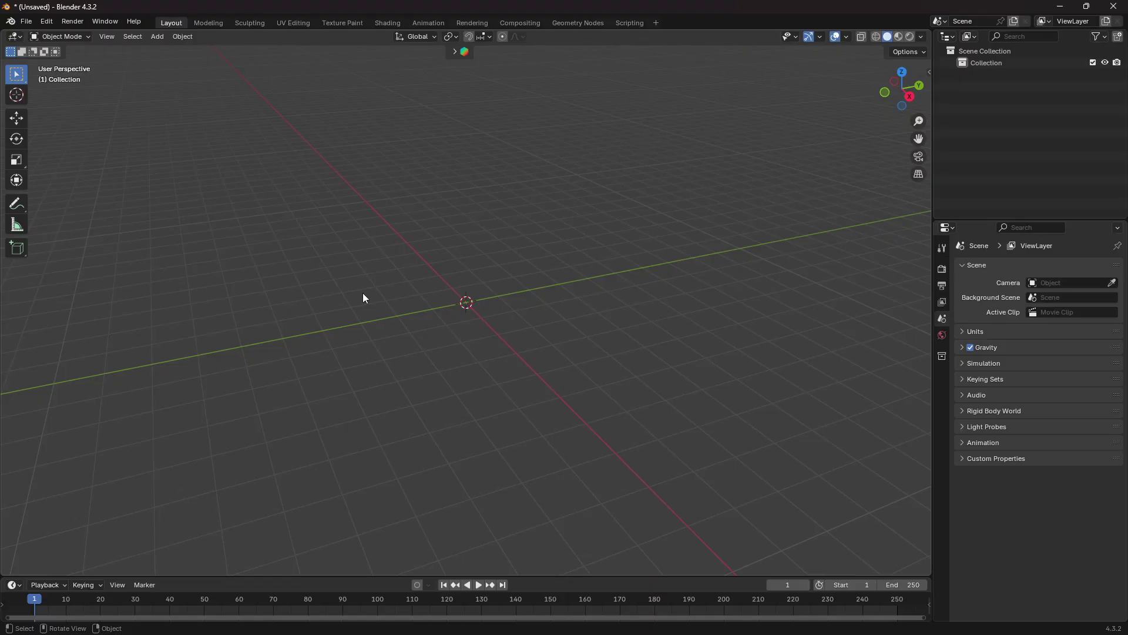
# Add a mesh cube at the world origin.
pyautogui.press('shift')
pyautogui.hotkey('shift', 'a')
pyautogui.moveTo(354, 308)
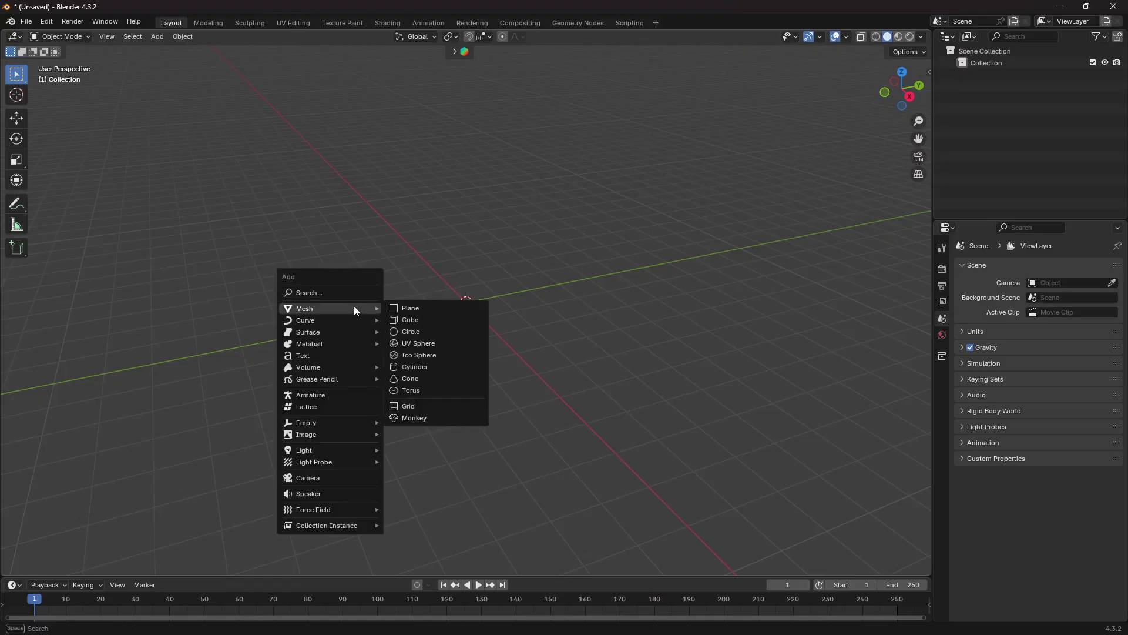
pyautogui.click(415, 321)
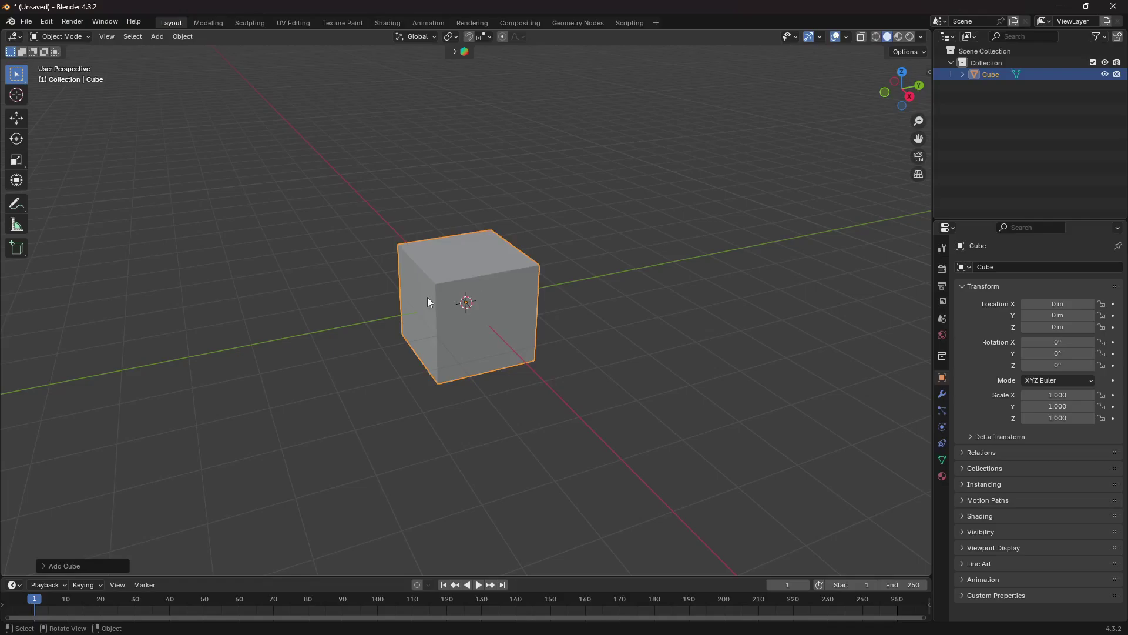
# In face editing, extrude the cube's two opposite Y-side faces outward to form a row of three blocks.
pyautogui.press('Tab')
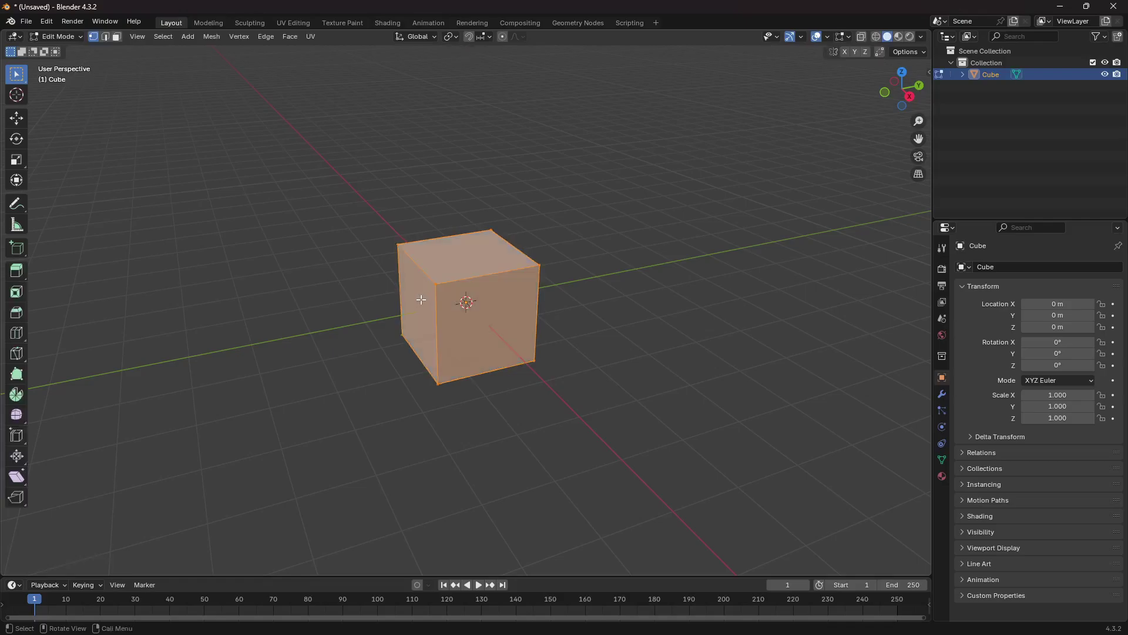
pyautogui.click(116, 37)
pyautogui.click(427, 312)
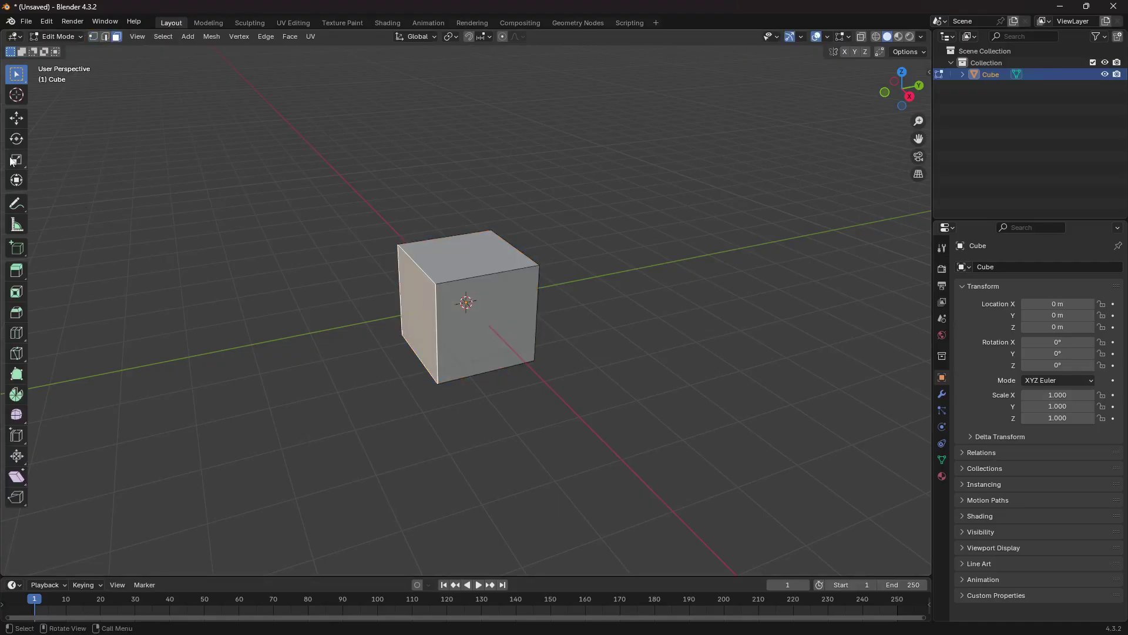
pyautogui.press('e')
pyautogui.click(247, 311)
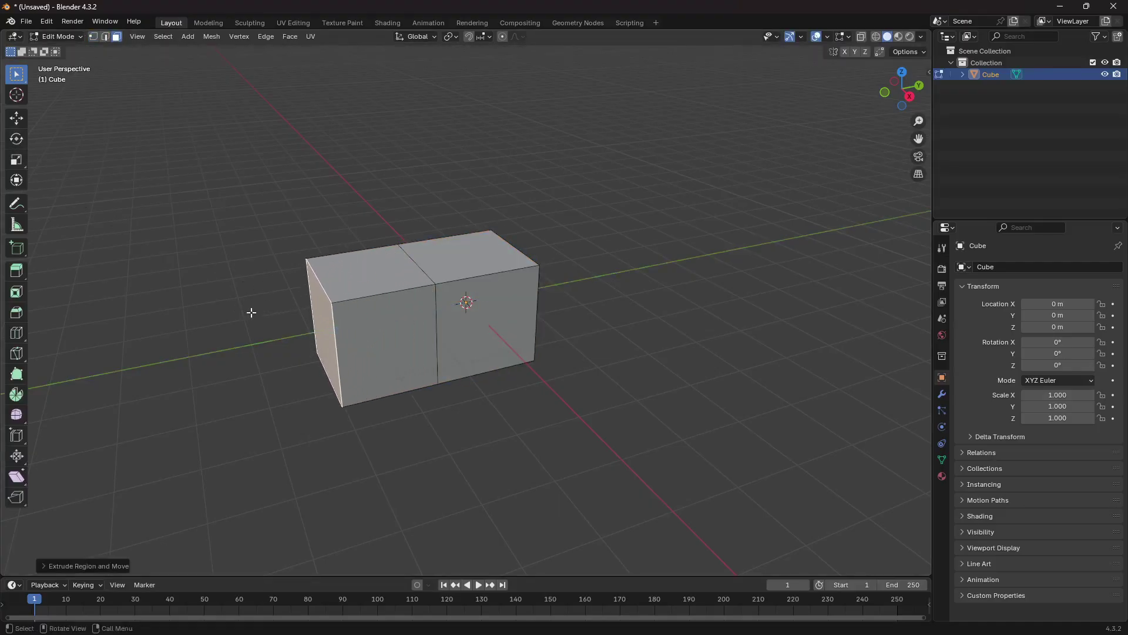
pyautogui.moveTo(250, 313); pyautogui.dragTo(476, 316, button='middle')
pyautogui.click(514, 318)
pyautogui.press('e')
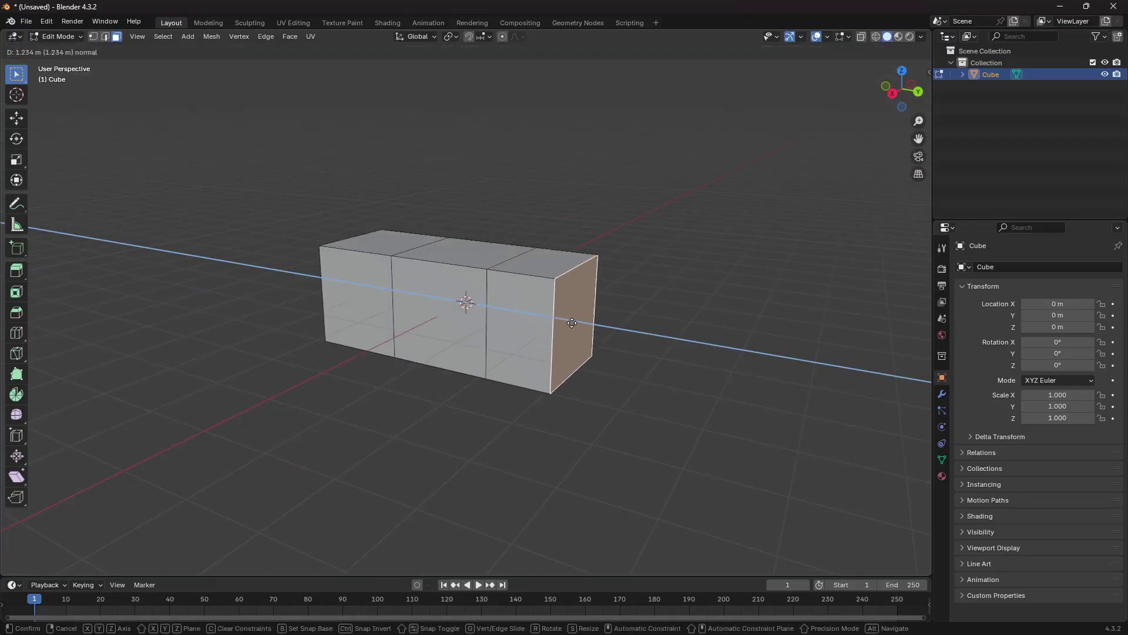
pyautogui.click(557, 326)
# Extrude the three top faces upward, making the middle block the tallest and the two outer blocks lower.
pyautogui.click(472, 245)
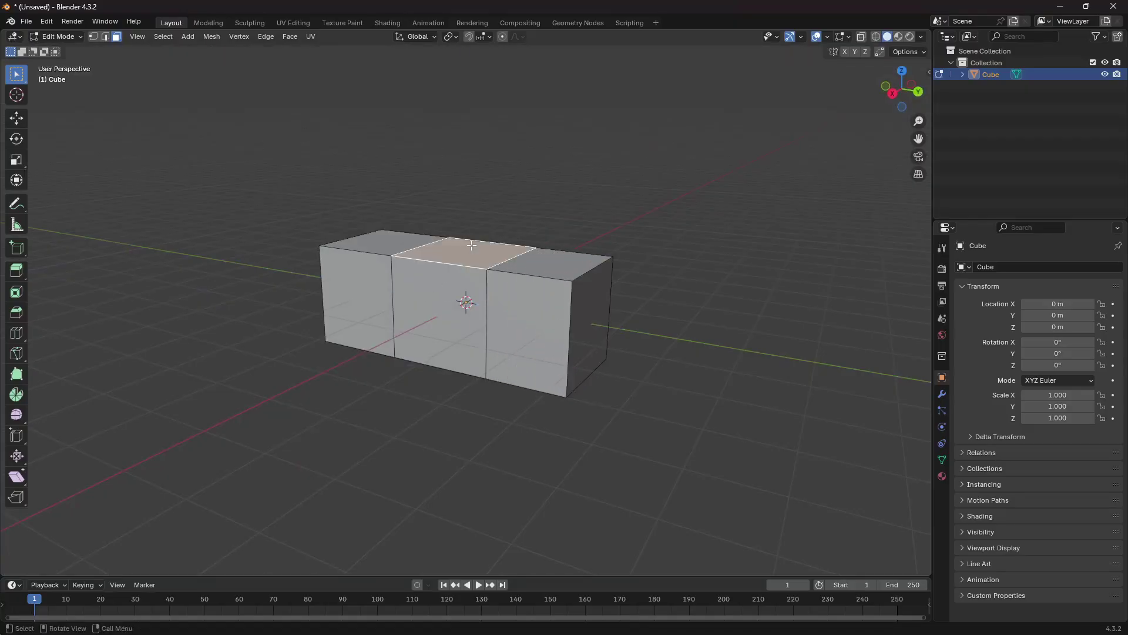
pyautogui.press('e')
pyautogui.click(469, 172)
pyautogui.click(364, 240)
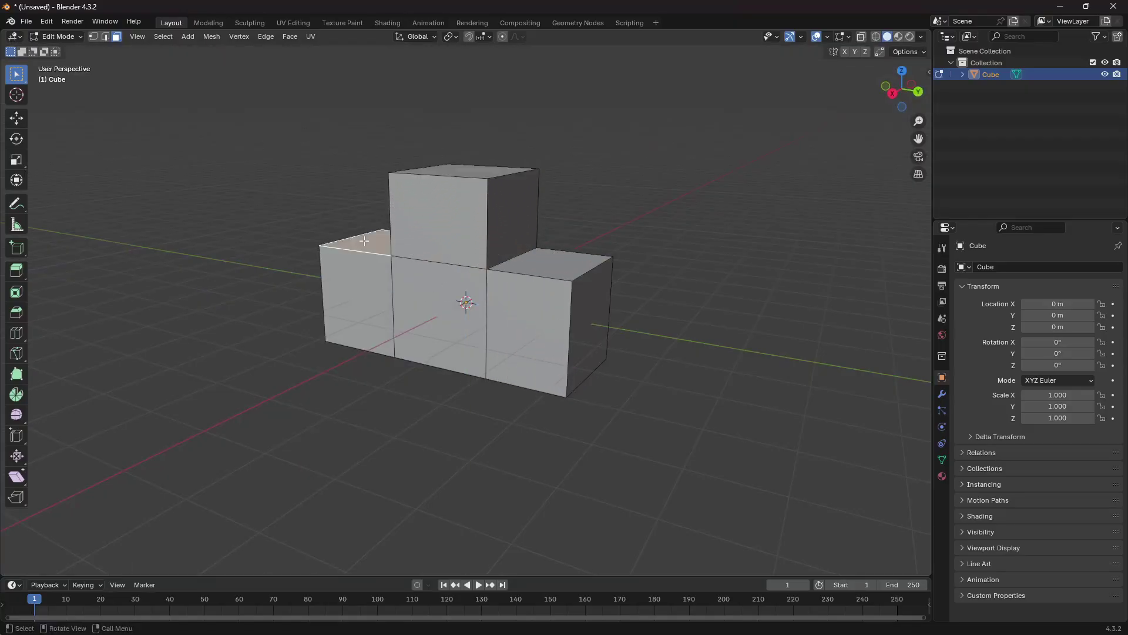
pyautogui.press('e')
pyautogui.click(365, 208)
pyautogui.click(537, 273)
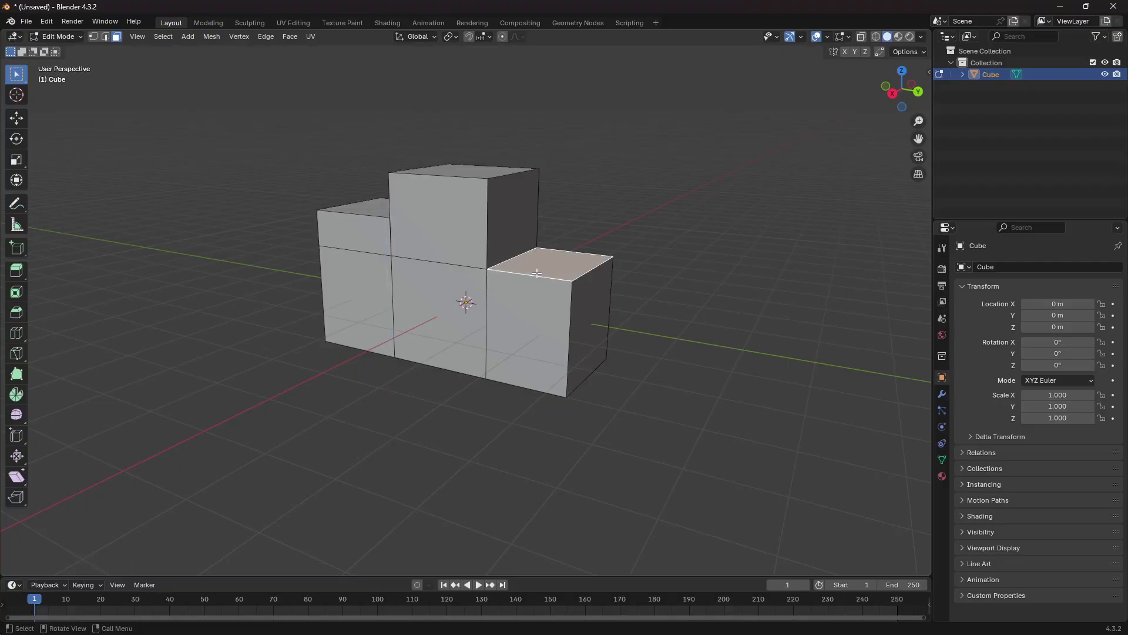
pyautogui.press('e')
pyautogui.click(545, 250)
# Extrude the middle block's +X face outward and the +Y end face by about 1 m.
pyautogui.click(423, 302)
pyautogui.press('e')
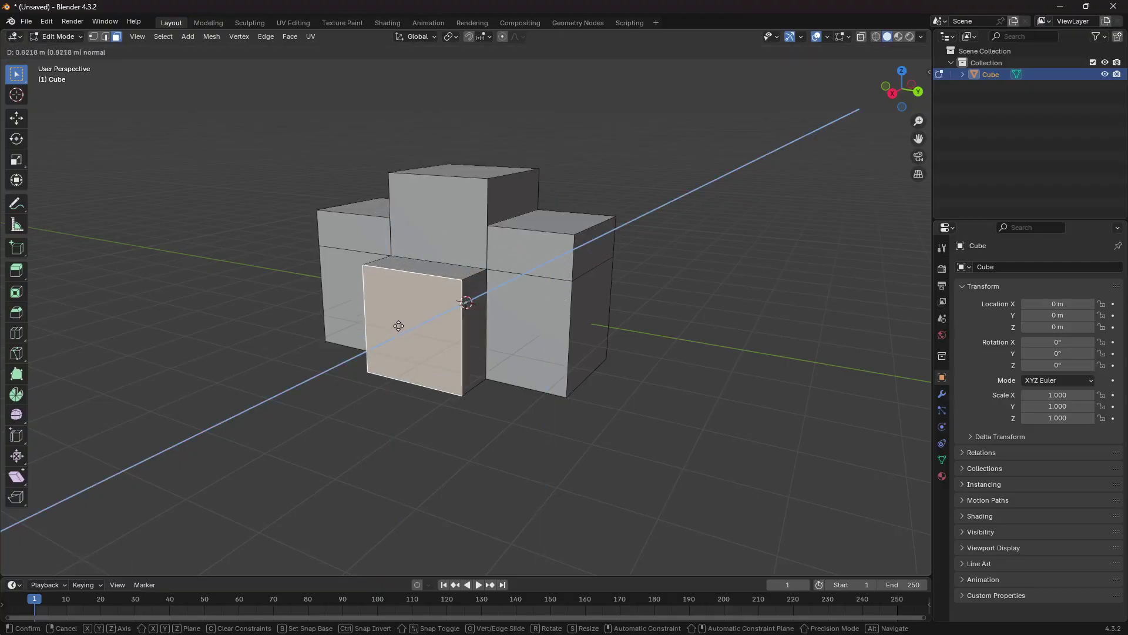
pyautogui.click(380, 336)
pyautogui.click(598, 343)
pyautogui.press('e')
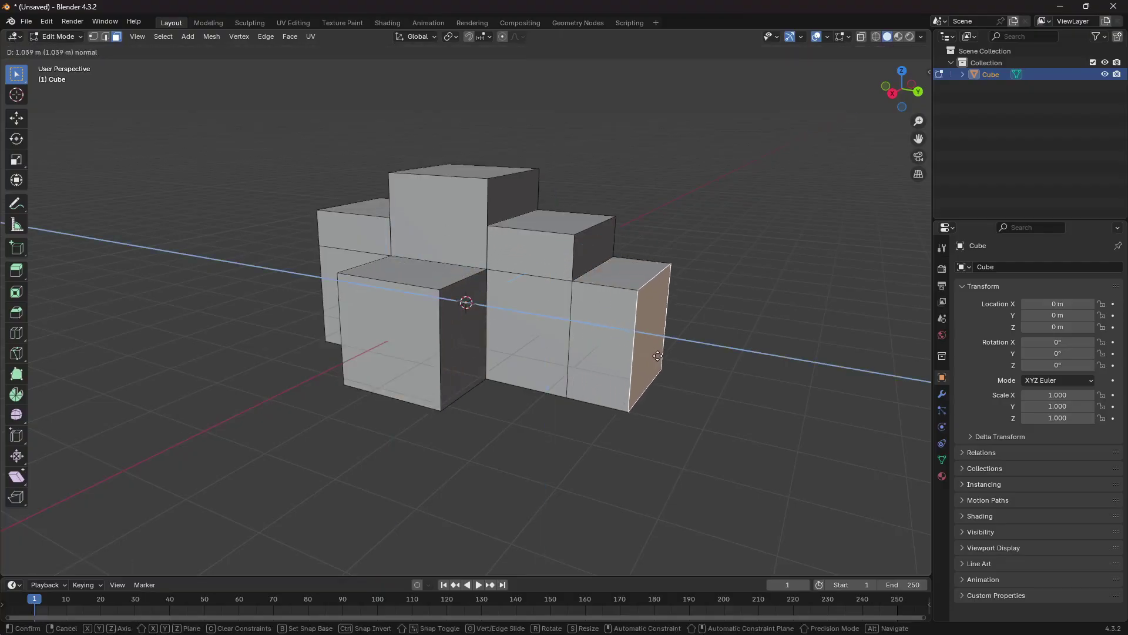
pyautogui.click(658, 356)
# Extrude the +X side face of the -Y end block outward, beside the middle extrusion.
pyautogui.moveTo(497, 347); pyautogui.dragTo(380, 326, button='middle')
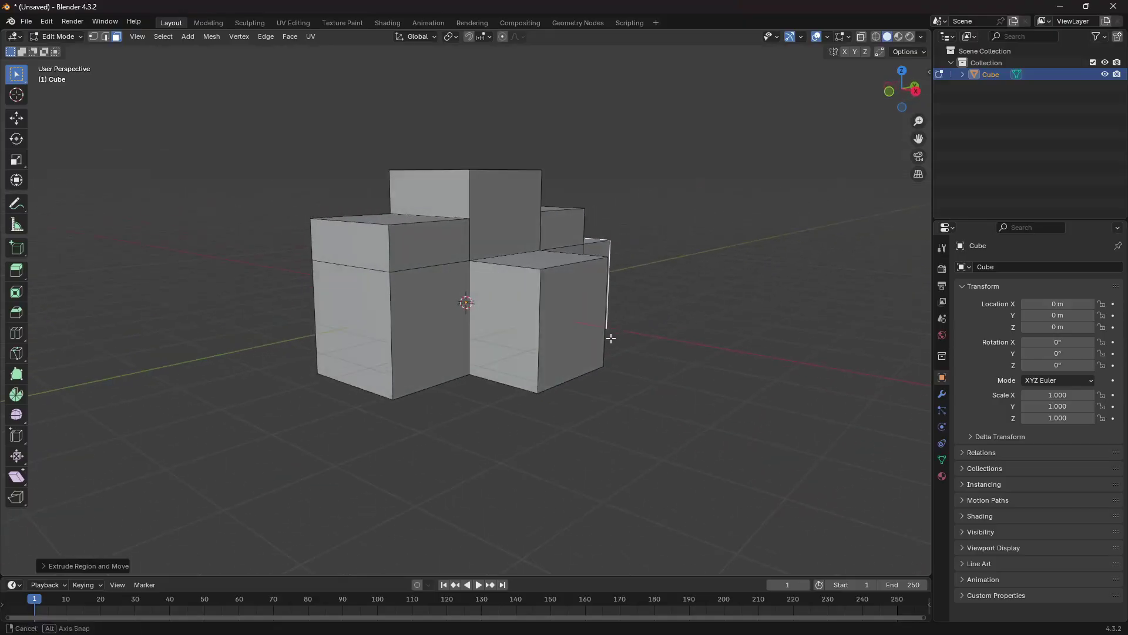
pyautogui.click(356, 306)
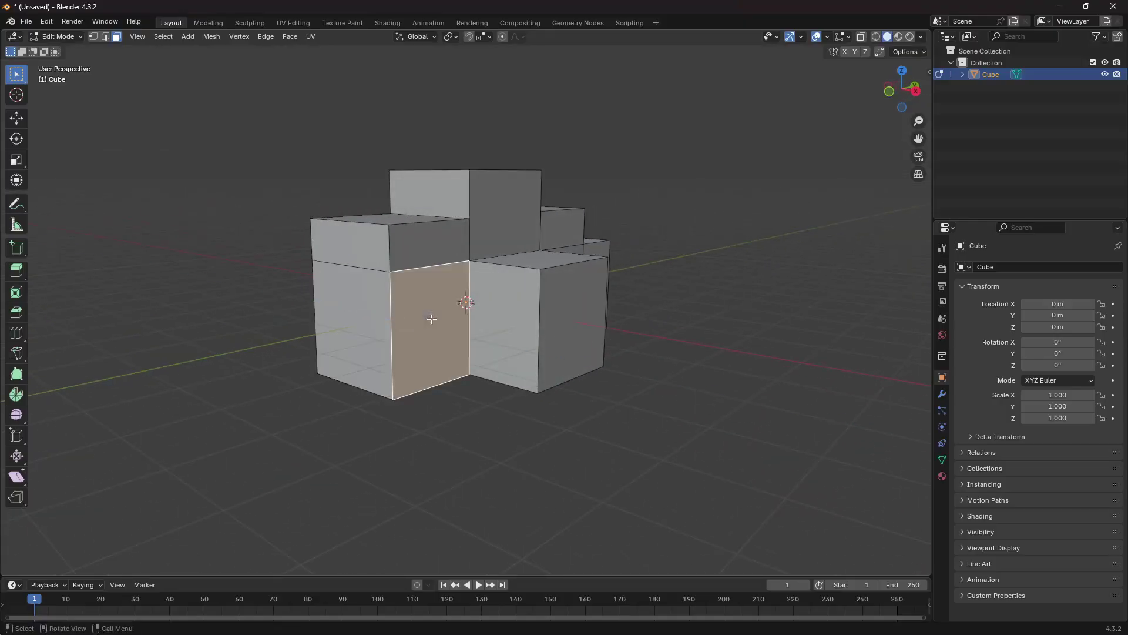
pyautogui.press('e')
pyautogui.click(447, 333)
# Extrude the middle block's back face and the neighbouring lower back face outward by different amounts.
pyautogui.moveTo(454, 339); pyautogui.dragTo(382, 341, button='middle')
pyautogui.click(482, 322)
pyautogui.press('e')
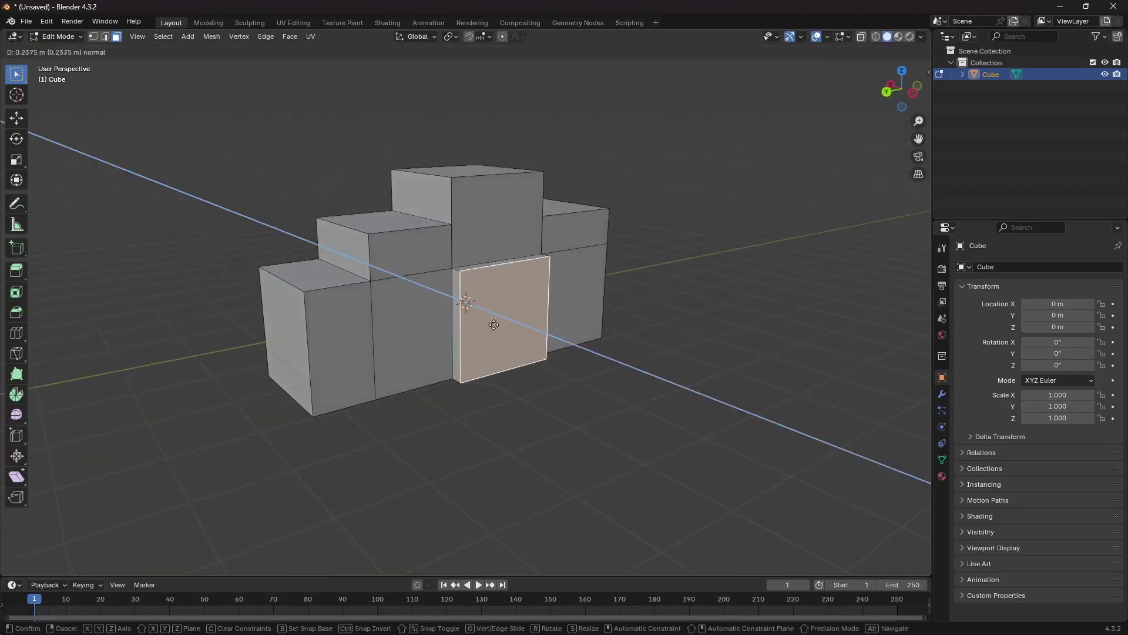
pyautogui.click(516, 332)
pyautogui.click(410, 327)
pyautogui.press('e')
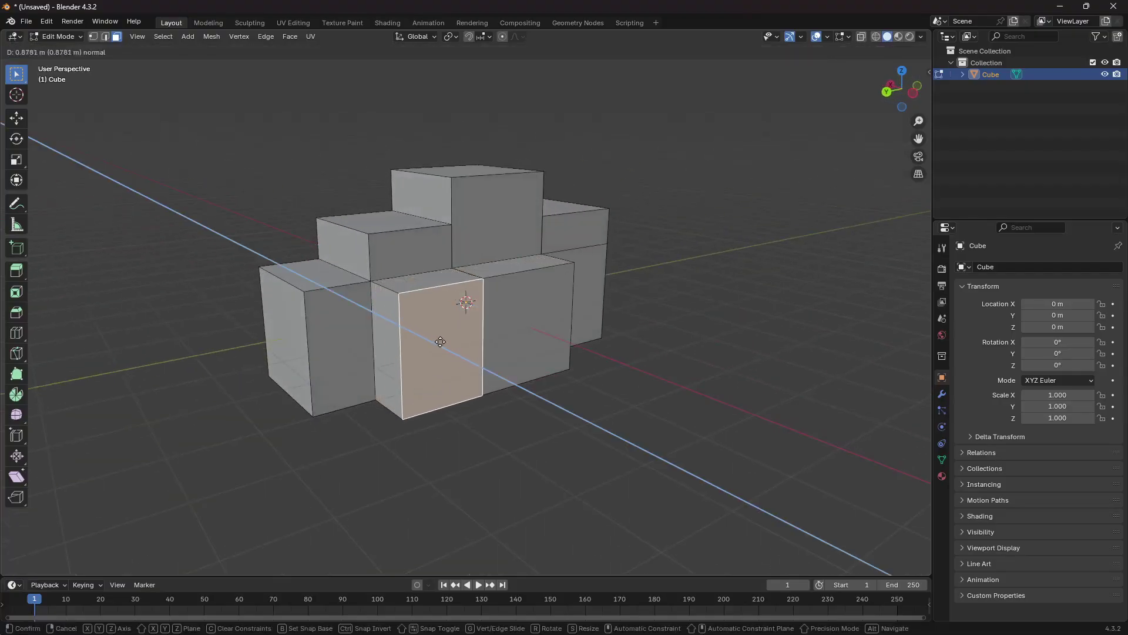
pyautogui.click(430, 339)
pyautogui.moveTo(566, 334); pyautogui.dragTo(467, 323, button='middle')
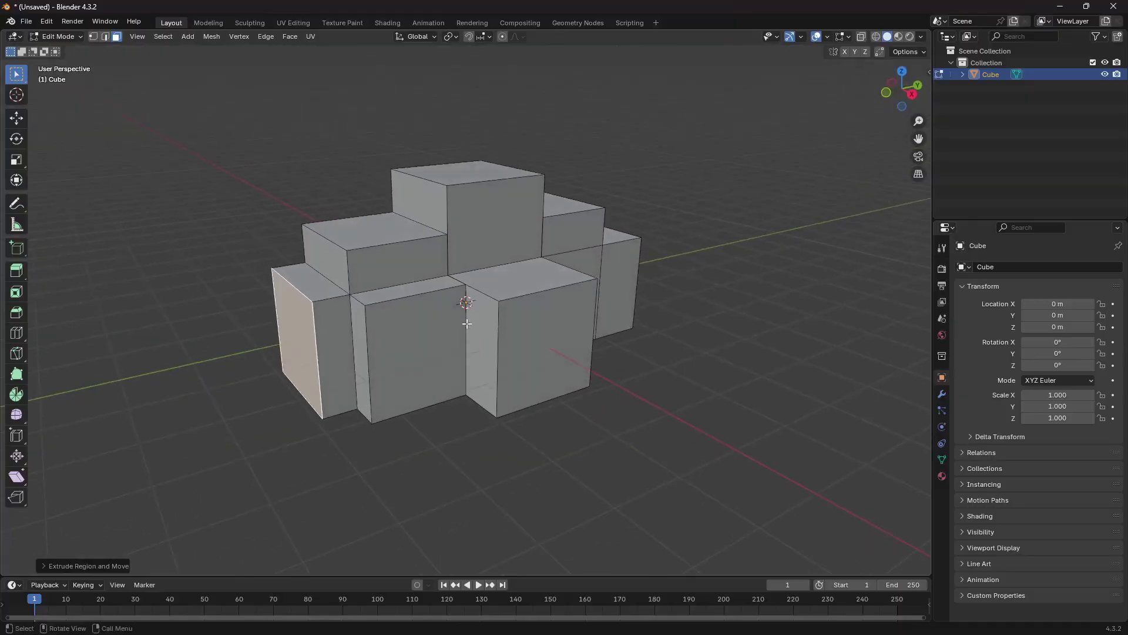
# Enable proportional editing and pull the protruding front block's face outward with an influence size of 2.358 m.
pyautogui.click(515, 322)
pyautogui.press('o')
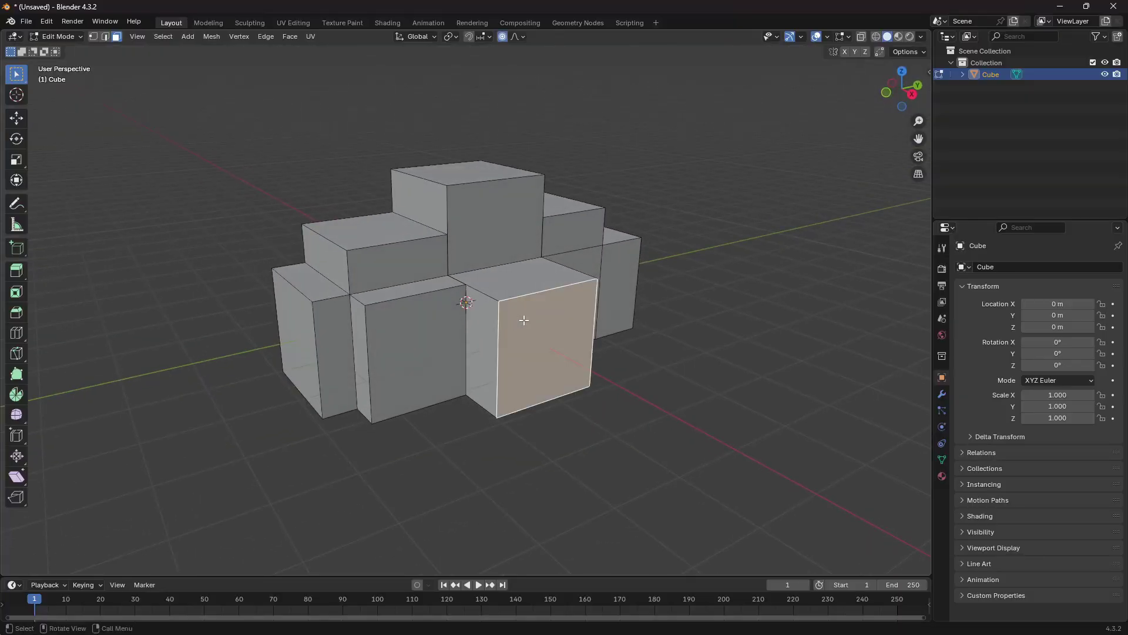
pyautogui.press('g')
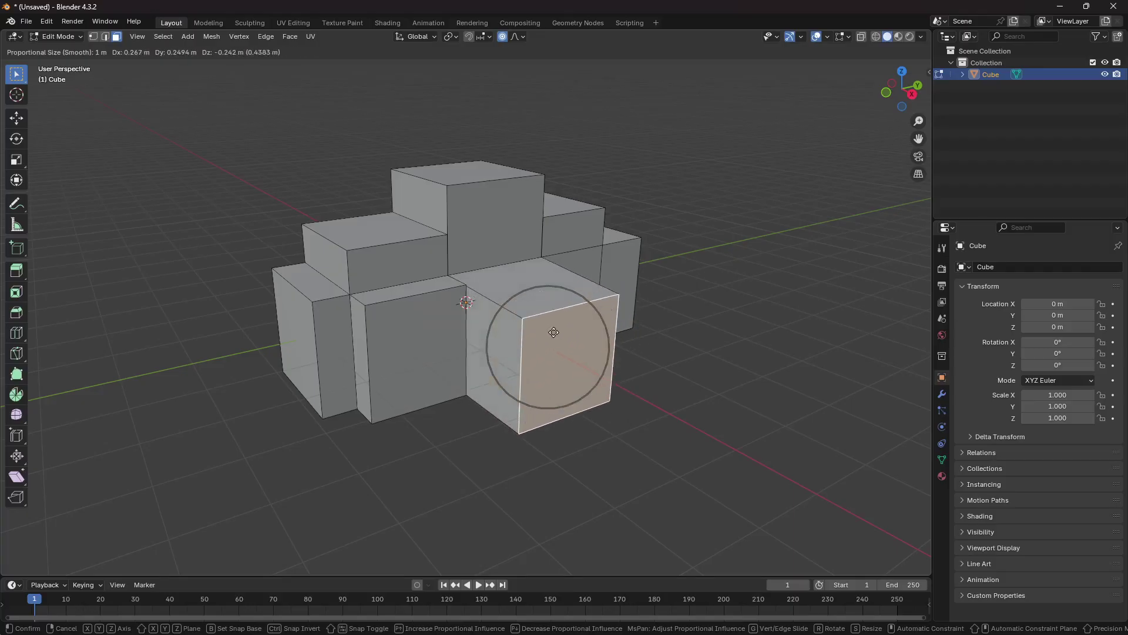
pyautogui.scroll(4, 549, 329)
pyautogui.scroll(-5, 546, 327)
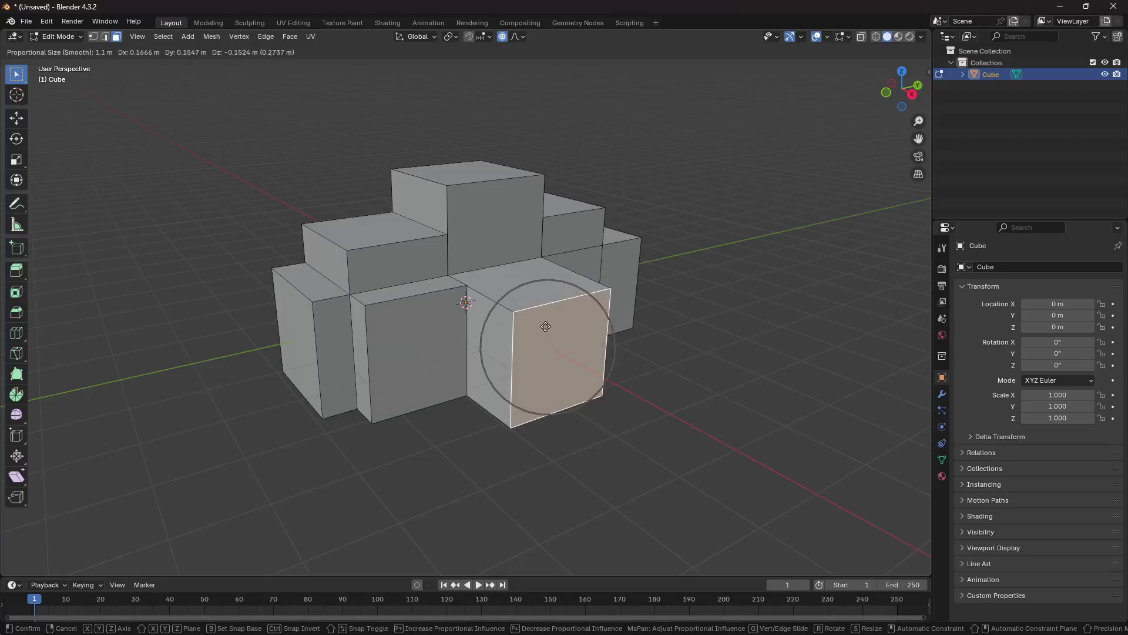
pyautogui.scroll(-8, 546, 326)
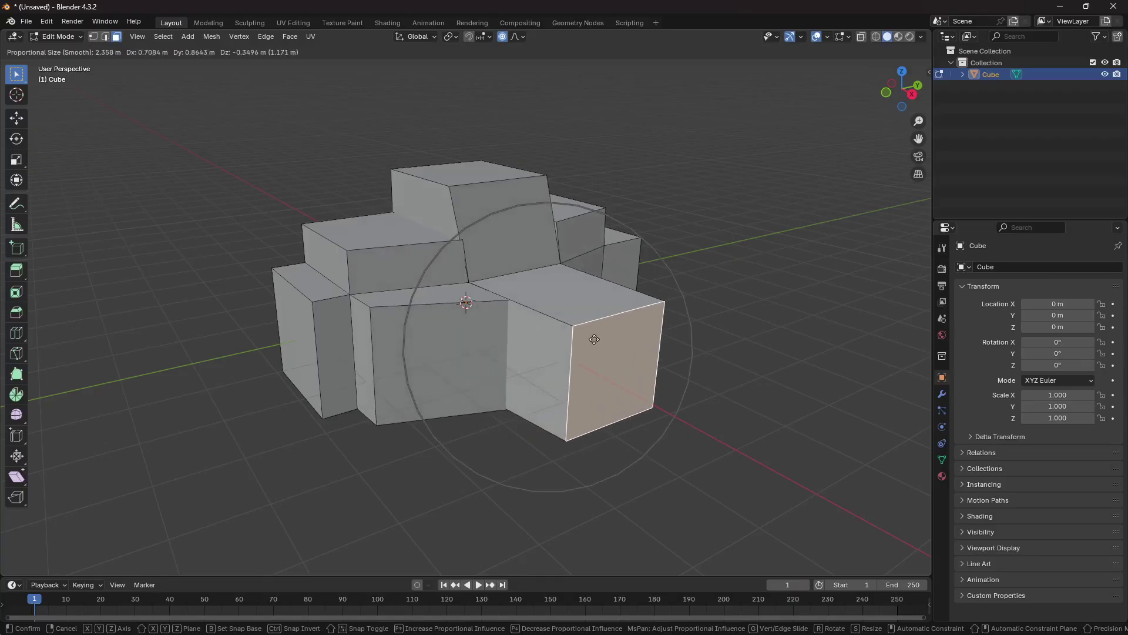
pyautogui.click(538, 324)
# Nudge the adjacent lower front face using a proportional influence size of 1.611 m.
pyautogui.click(445, 319)
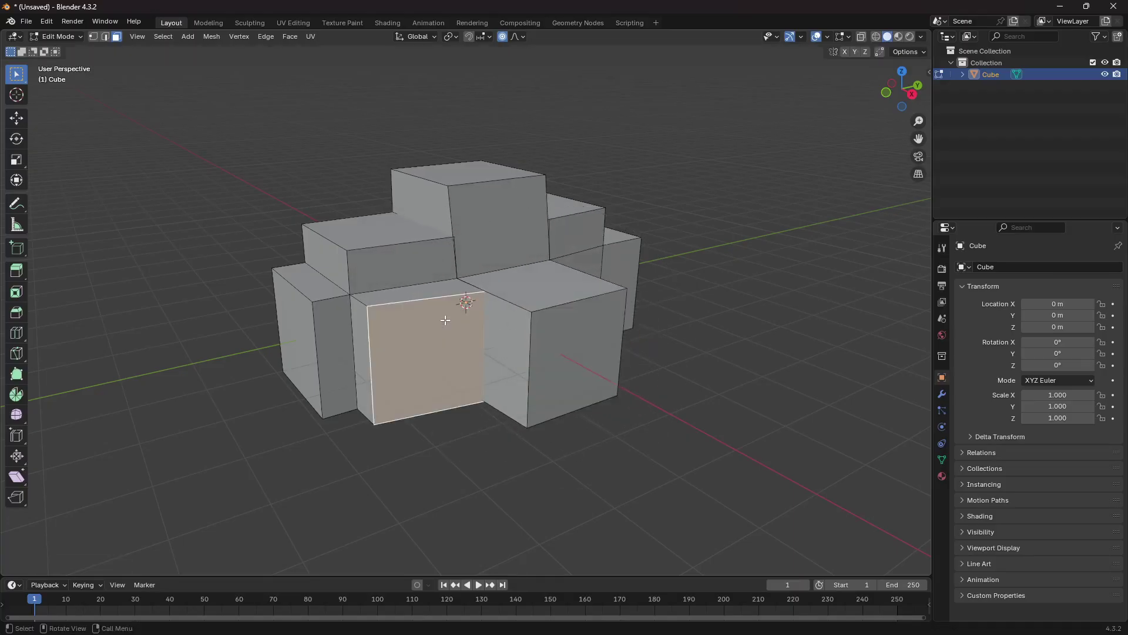
pyautogui.press('g')
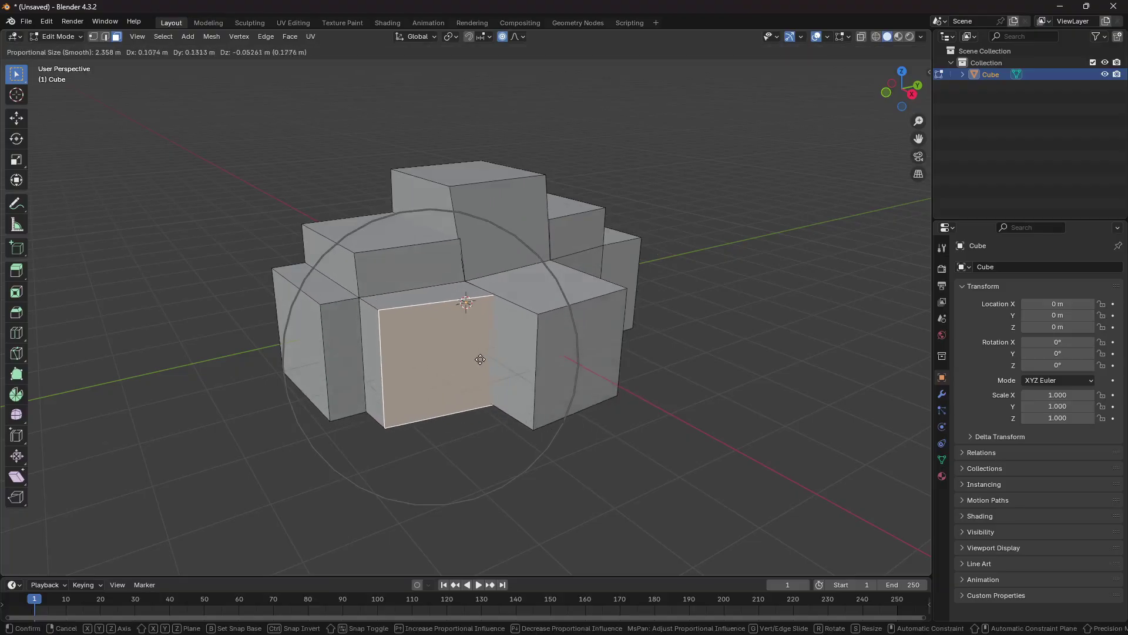
pyautogui.scroll(4, 482, 359)
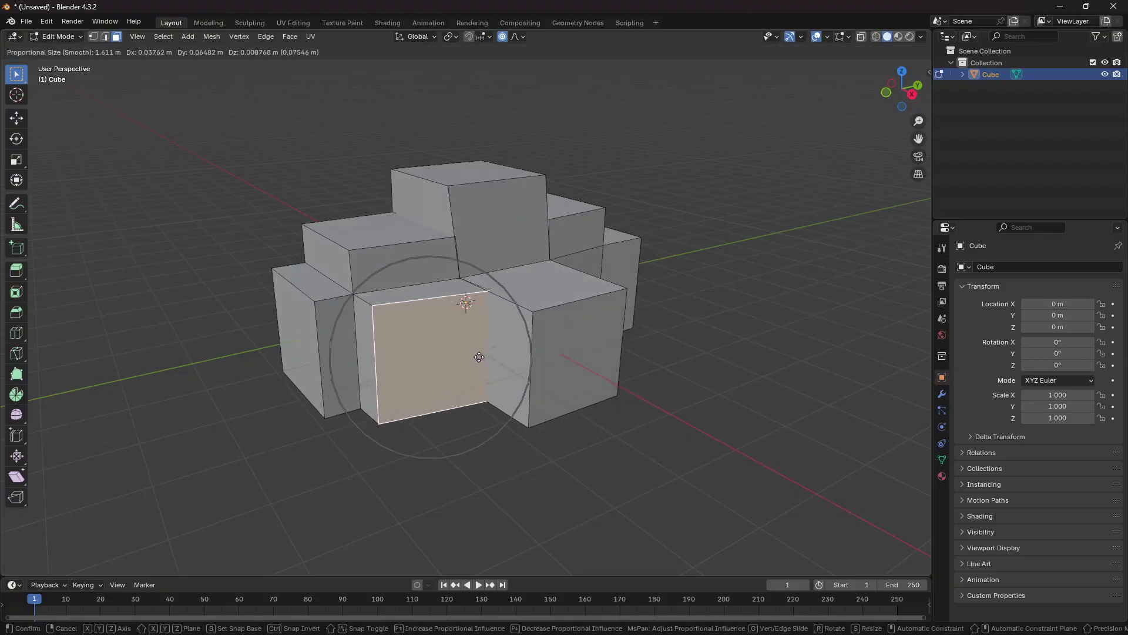
pyautogui.click(475, 355)
# Move the +Y end face and a lower face on the opposite side with proportional editing to break up the outline.
pyautogui.moveTo(615, 330); pyautogui.dragTo(647, 305, button='middle')
pyautogui.click(660, 305)
pyautogui.press('g')
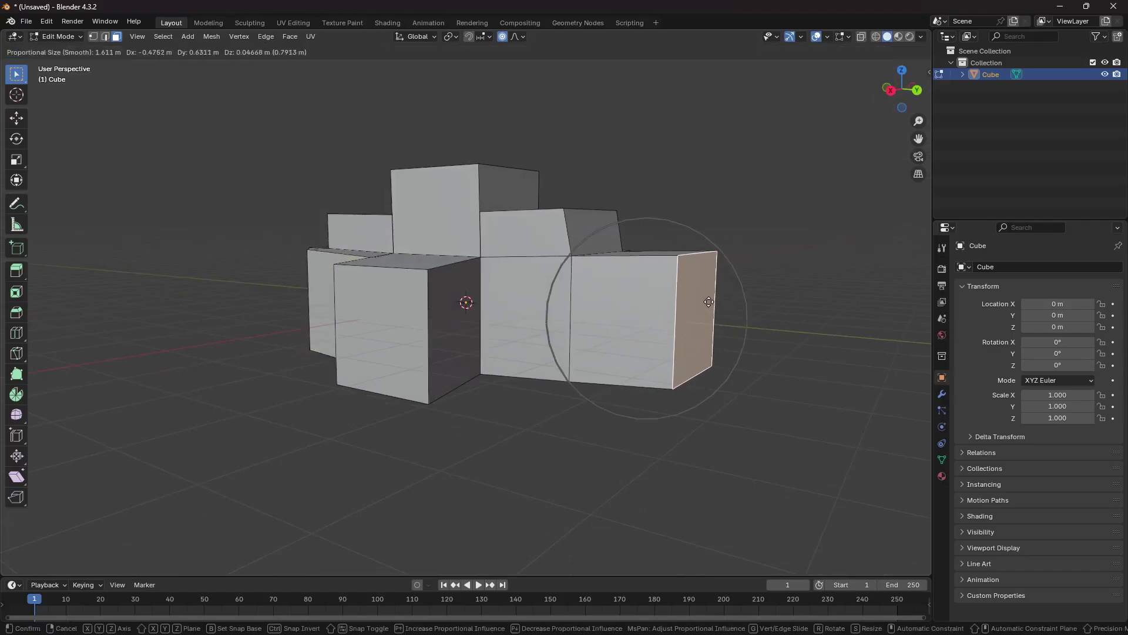
pyautogui.click(641, 279)
pyautogui.moveTo(641, 279); pyautogui.dragTo(447, 234, button='middle')
pyautogui.click(418, 294)
pyautogui.press('g')
pyautogui.click(415, 292)
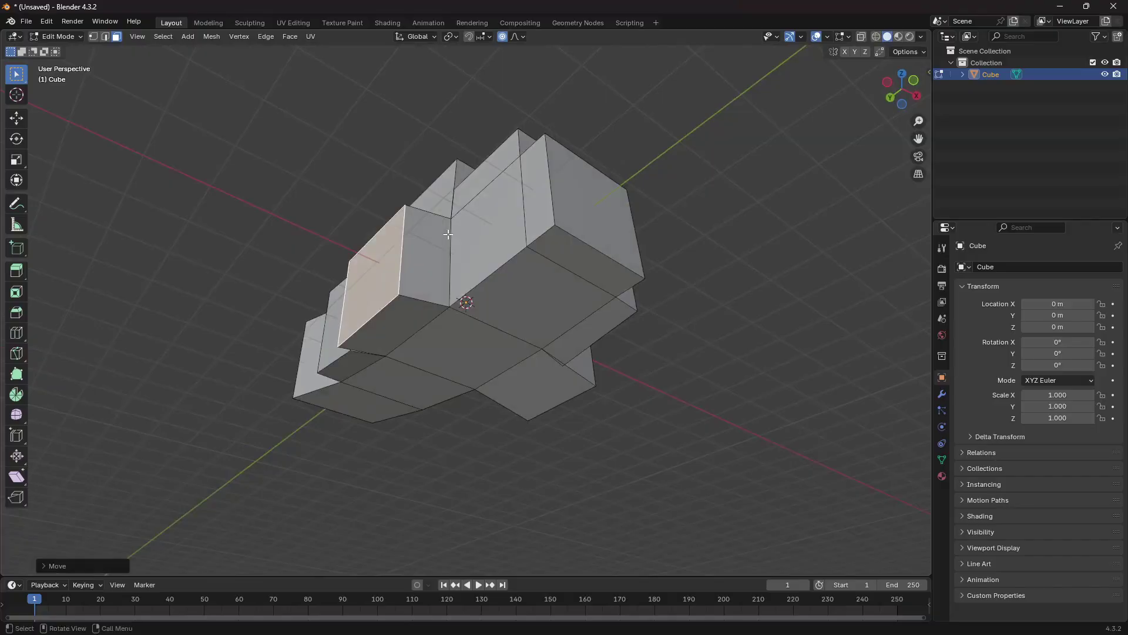
# Pull the central underside face downward and adjust the underside face next to it with proportional editing.
pyautogui.click(467, 339)
pyautogui.press('g')
pyautogui.click(476, 362)
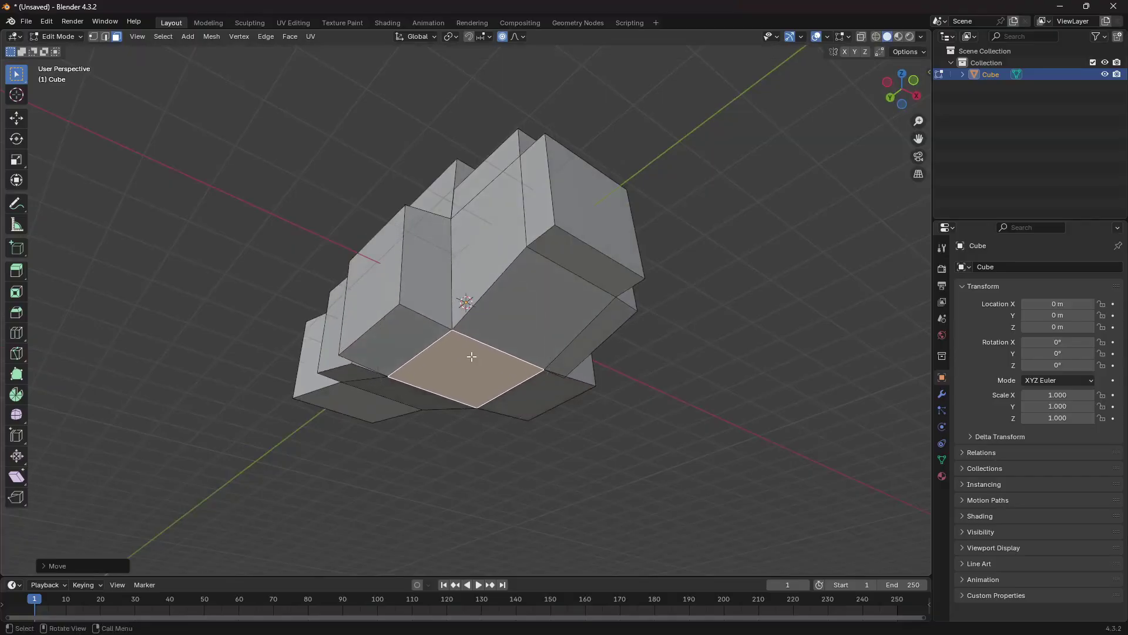
pyautogui.click(546, 308)
pyautogui.press('g')
pyautogui.click(549, 310)
# Move the underside faces of the side block and its outer end block to round off the mesh's bottom.
pyautogui.moveTo(549, 310); pyautogui.dragTo(365, 275, button='middle')
pyautogui.click(365, 275)
pyautogui.press('g')
pyautogui.click(315, 212)
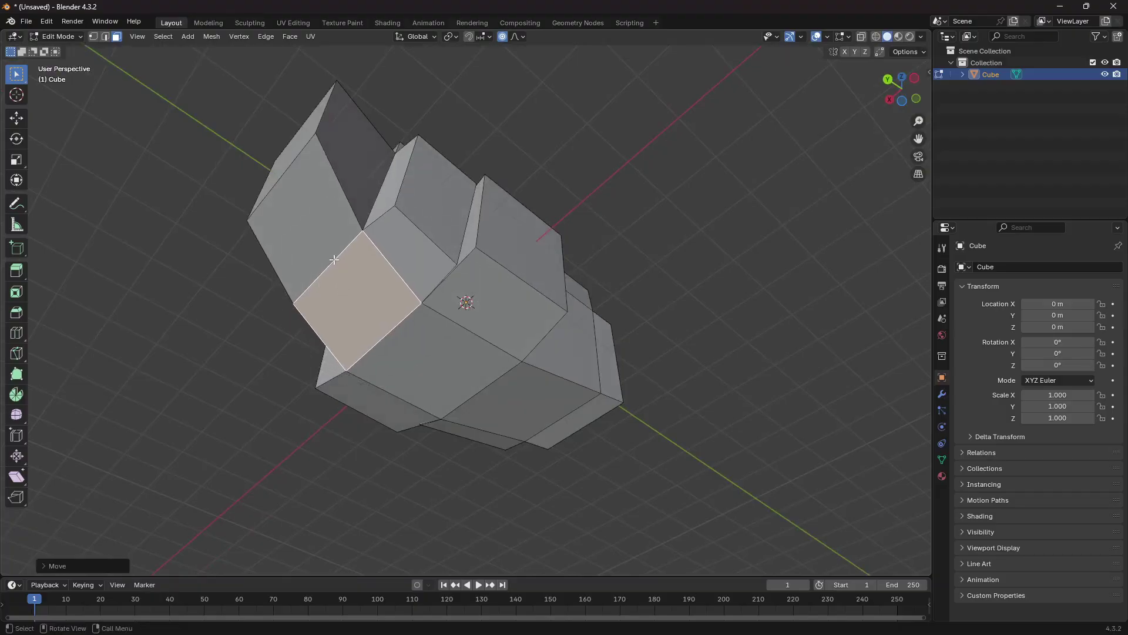
pyautogui.click(314, 209)
pyautogui.press('g')
pyautogui.click(323, 206)
# Reposition lower side faces, including the narrow one between two protruding blocks, with proportional editing.
pyautogui.moveTo(323, 207); pyautogui.dragTo(405, 346, button='middle')
pyautogui.click(357, 339)
pyautogui.press('g')
pyautogui.click(379, 353)
pyautogui.click(405, 346)
pyautogui.click(450, 344)
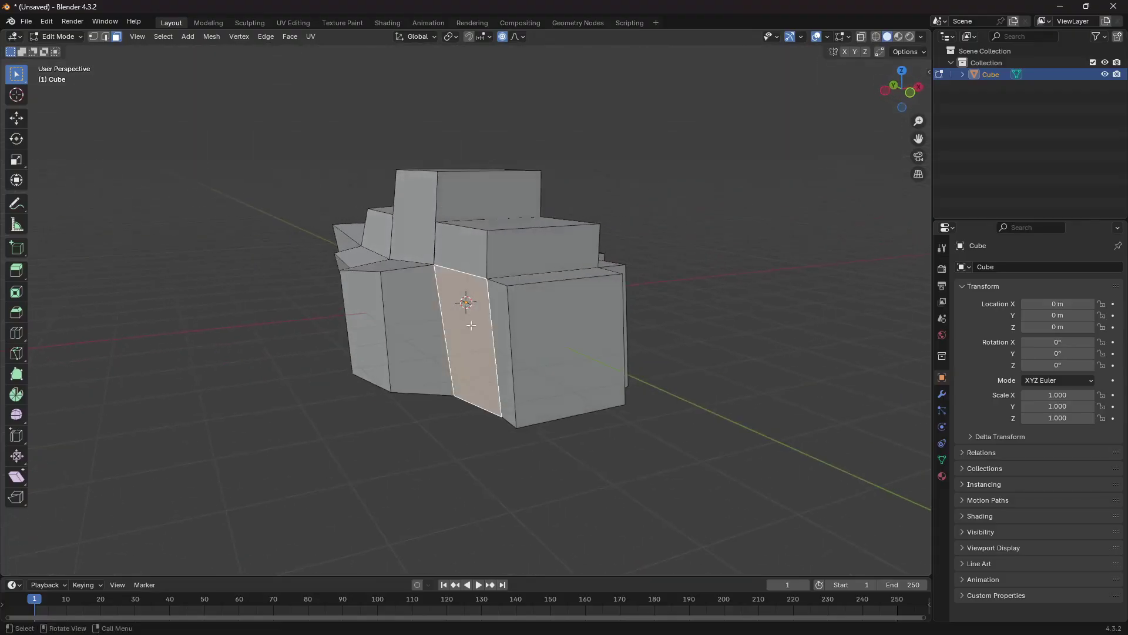
pyautogui.press('g')
pyautogui.click(568, 301)
# Shift the ledge face below the smaller upper block by about 0.3 m and nudge the lower face beside the front block.
pyautogui.moveTo(568, 302); pyautogui.dragTo(290, 265, button='middle')
pyautogui.click(365, 236)
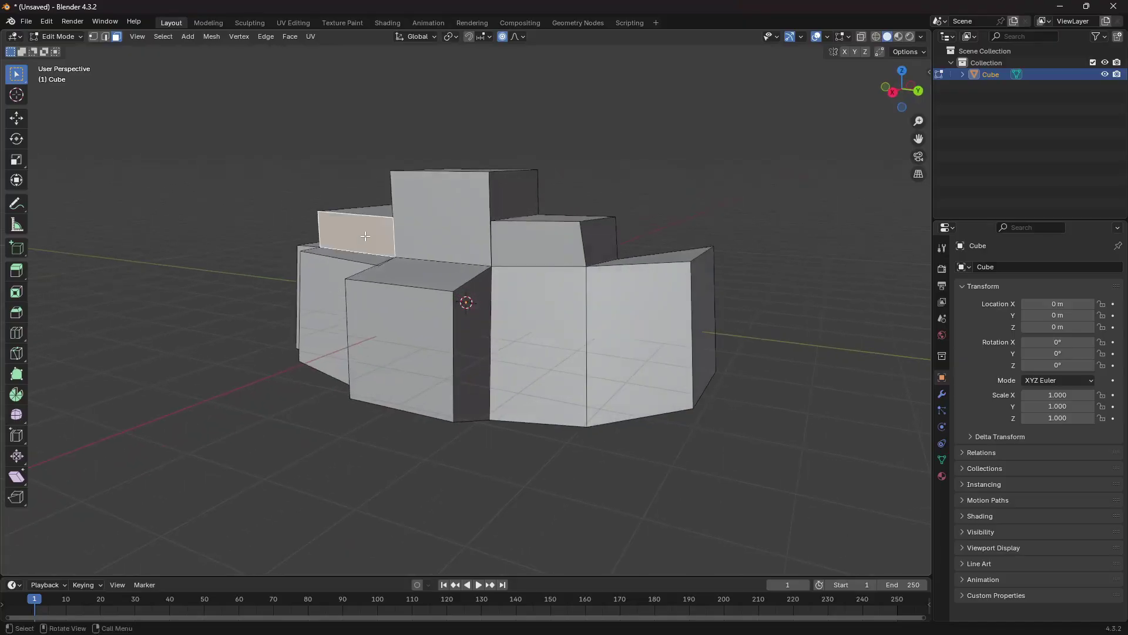
pyautogui.press('g')
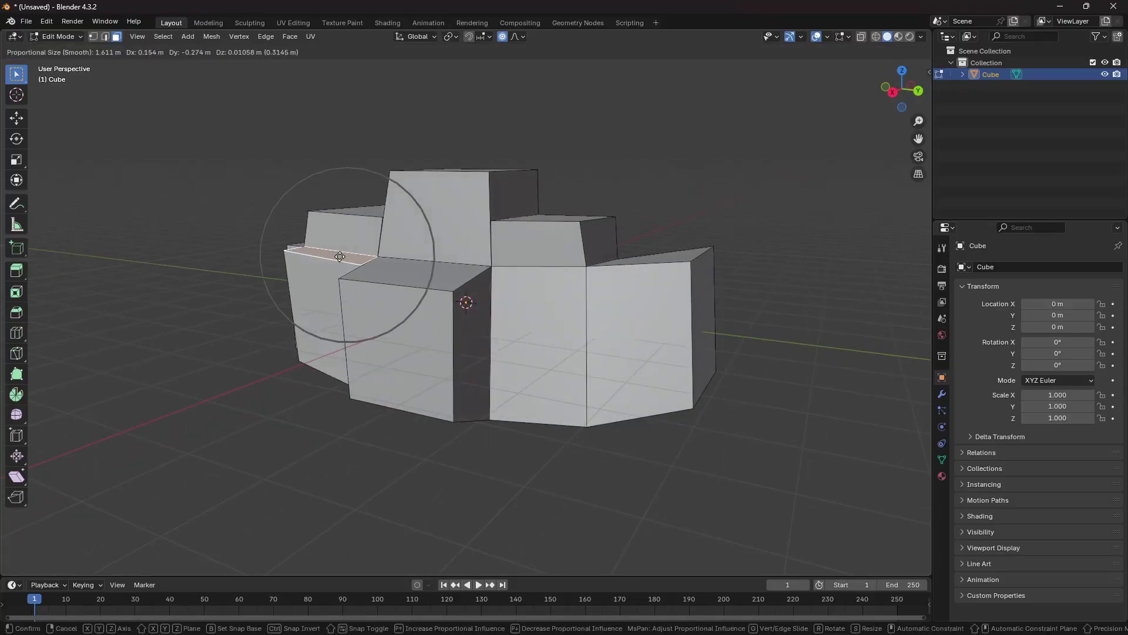
pyautogui.click(345, 255)
pyautogui.click(524, 297)
pyautogui.press('g')
pyautogui.click(517, 305)
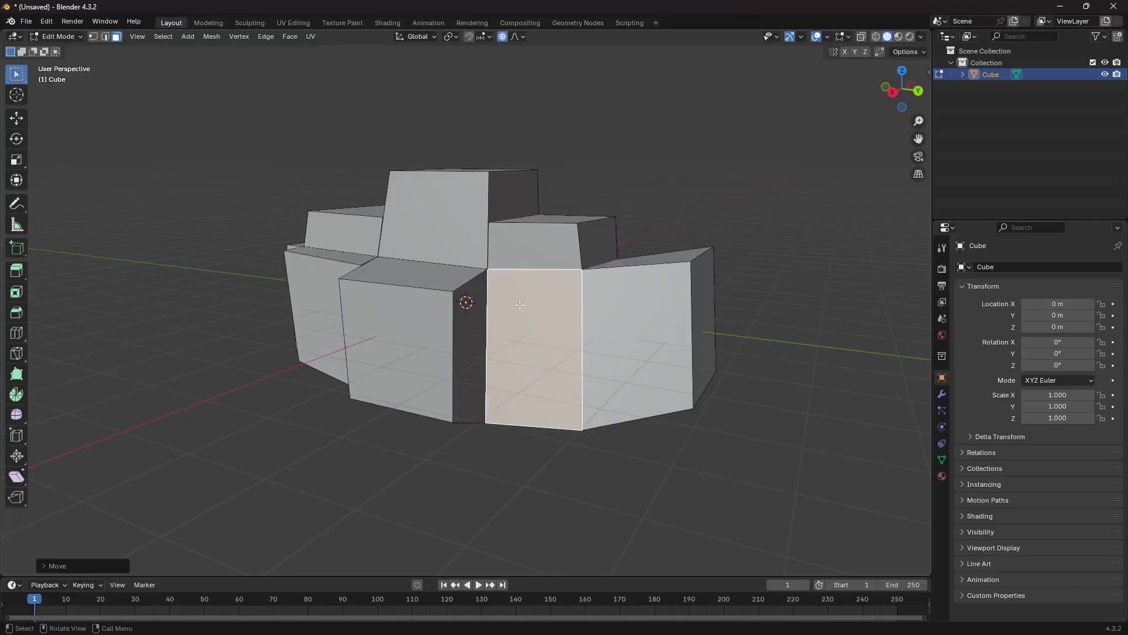
# Move the underside face of the positive-Y end block with proportional editing and return to Object Mode.
pyautogui.moveTo(516, 304); pyautogui.dragTo(393, 239, button='middle')
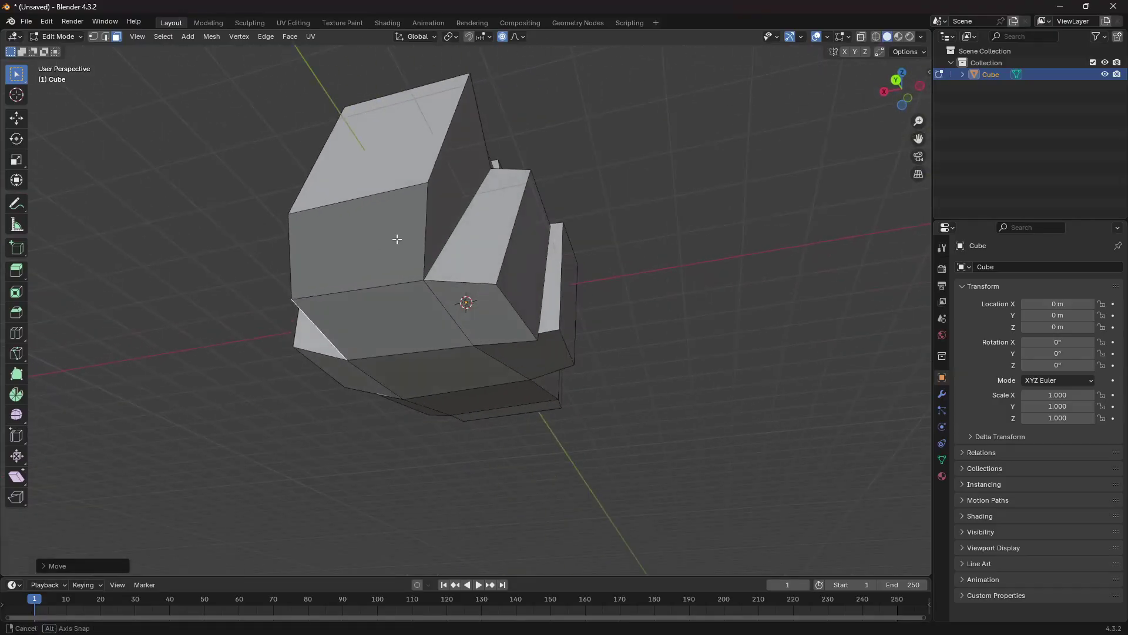
pyautogui.click(323, 213)
pyautogui.press('g')
pyautogui.click(339, 231)
pyautogui.moveTo(531, 249); pyautogui.dragTo(497, 269, button='middle')
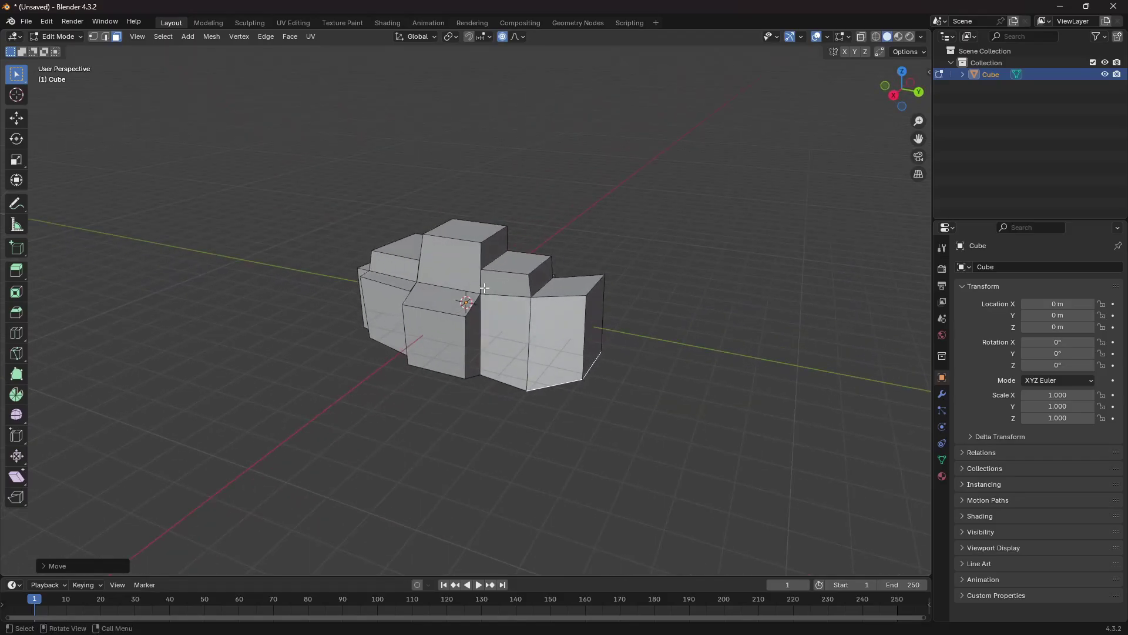
pyautogui.press('Tab')
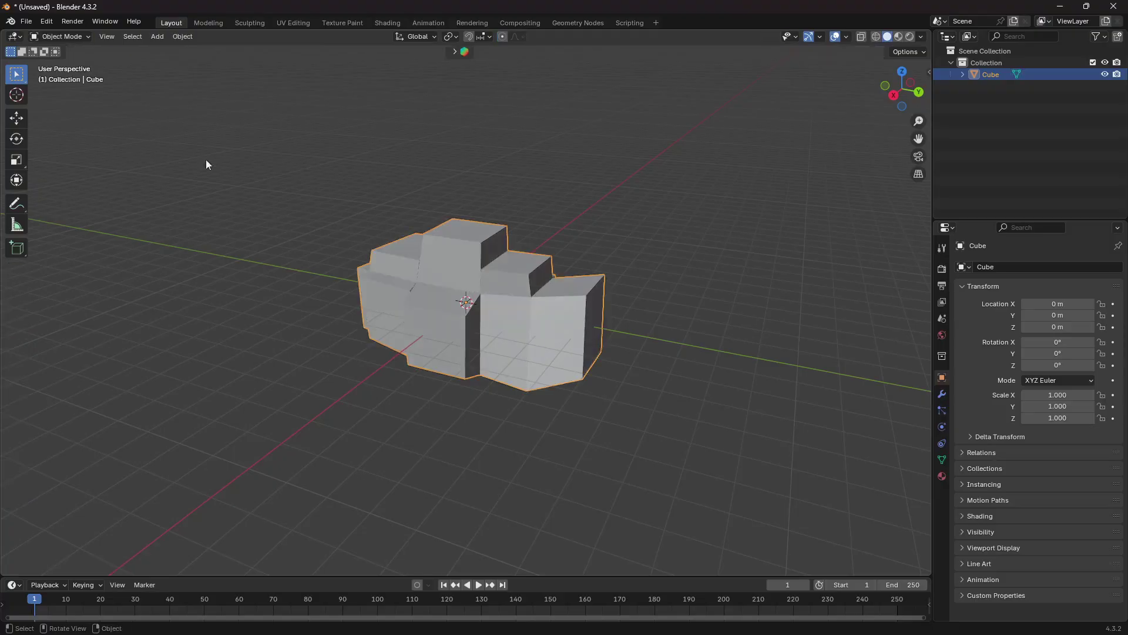
# Raise the whole mesh along Z to about 35.7 m above the grid.
pyautogui.click(17, 119)
pyautogui.scroll(-6, 567, 279)
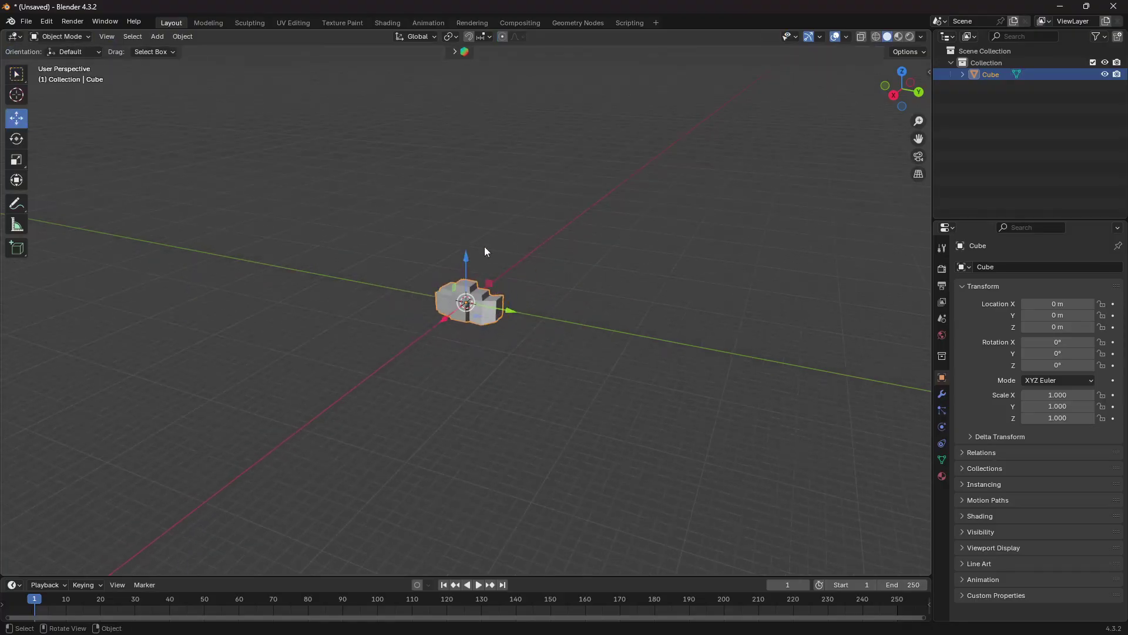
pyautogui.moveTo(465, 260); pyautogui.dragTo(489, 100)
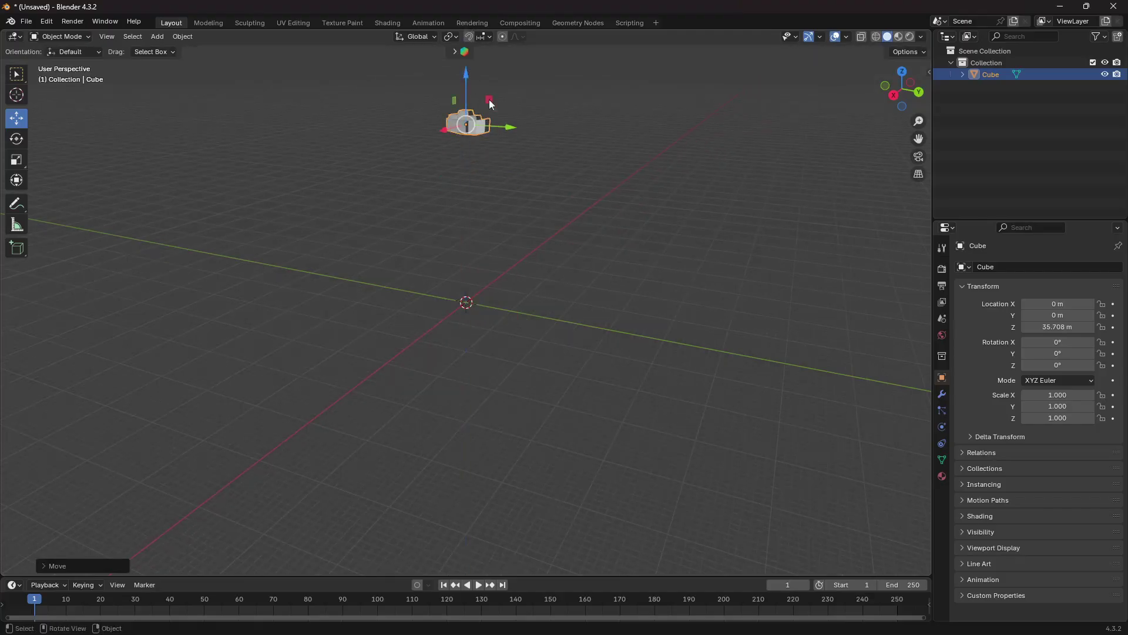
# Apply smooth shading to the blocky mesh.
pyautogui.moveTo(489, 100); pyautogui.dragTo(480, 203, button='middle')
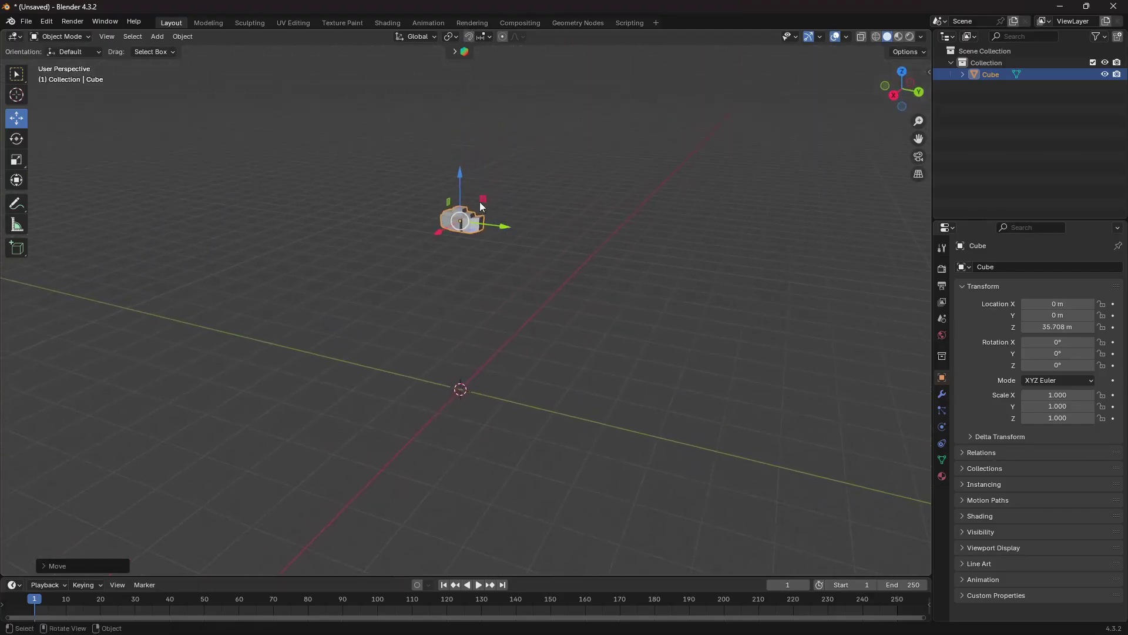
pyautogui.scroll(5, 471, 154)
pyautogui.keyDown('shift'); pyautogui.moveTo(470, 154); pyautogui.dragTo(467, 304, button='middle'); pyautogui.keyUp('shift')
pyautogui.scroll(5, 456, 192)
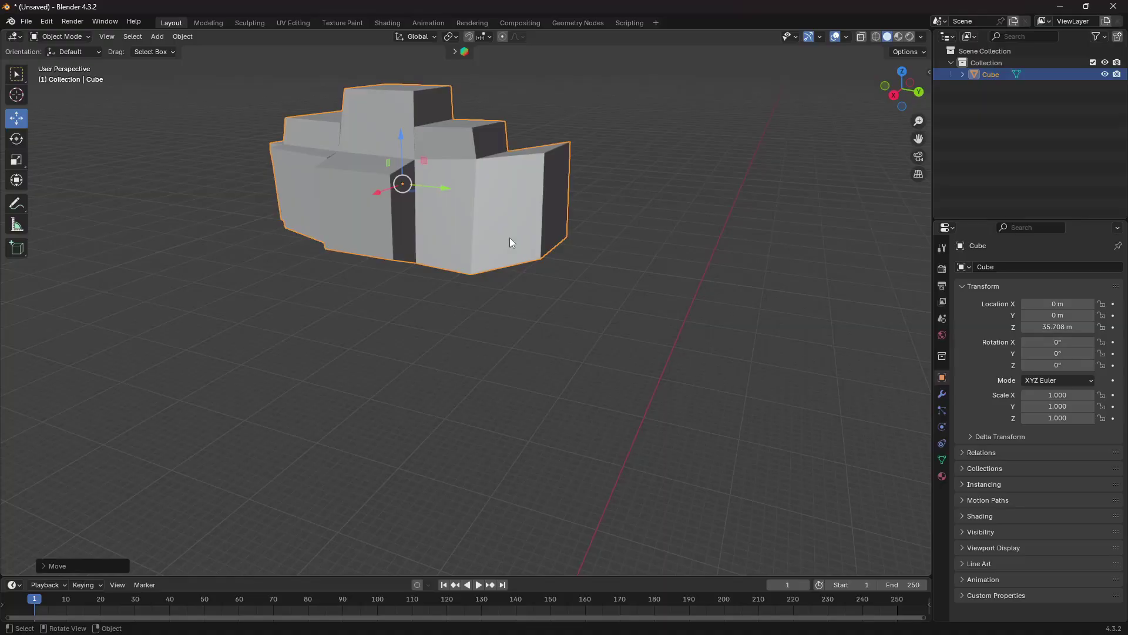
pyautogui.moveTo(509, 237)
pyautogui.mouseDown(button='middle')
pyautogui.moveTo(488, 249)
pyautogui.moveTo(512, 248)
pyautogui.mouseUp(button='middle')
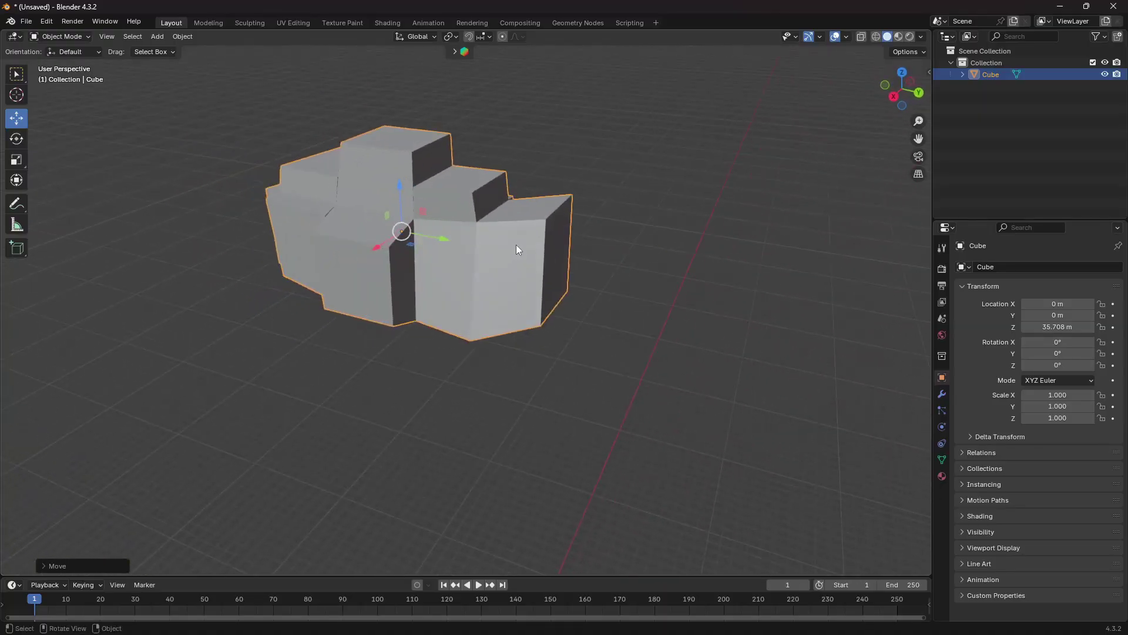
pyautogui.rightClick(517, 249)
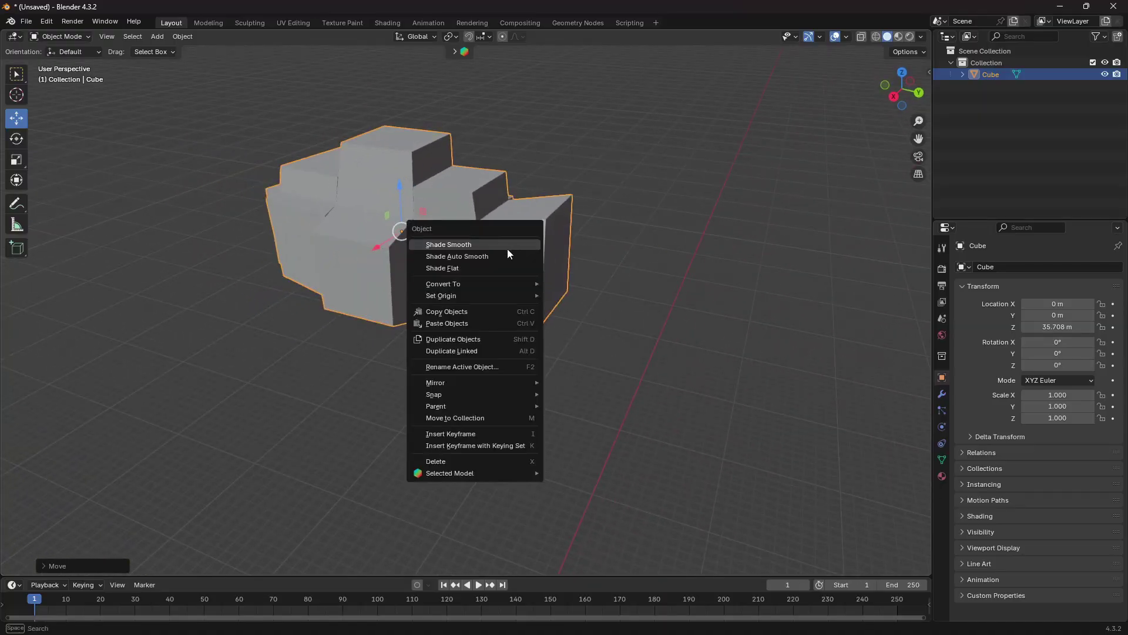
pyautogui.click(504, 249)
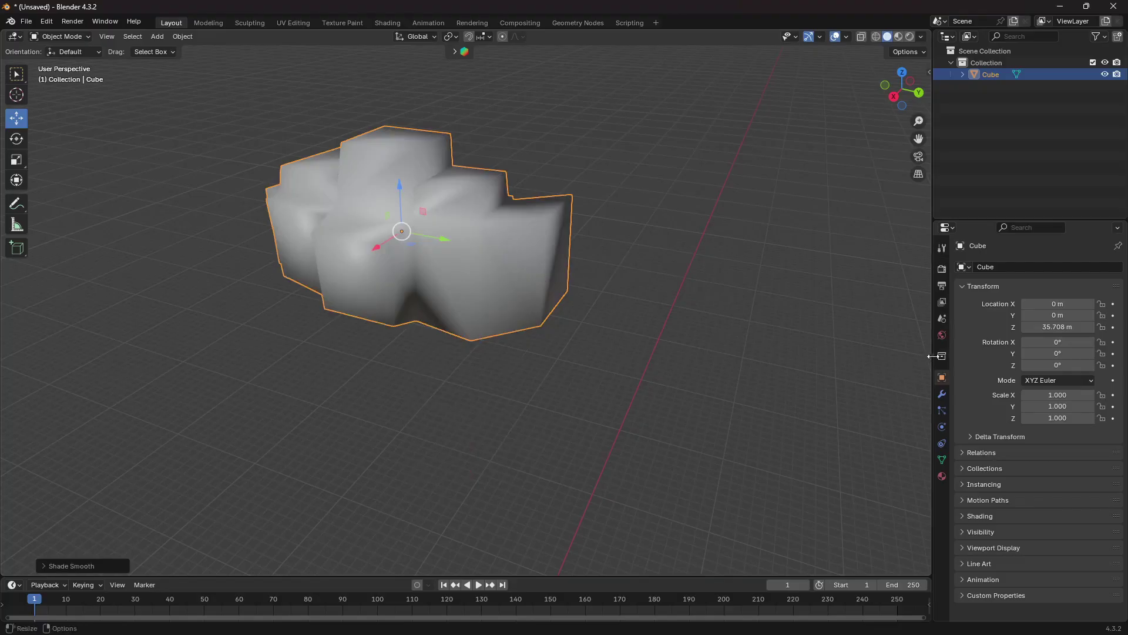
# Add a Subdivision Surface modifier to the mesh with 2 viewport levels and 3 render levels.
pyautogui.click(941, 393)
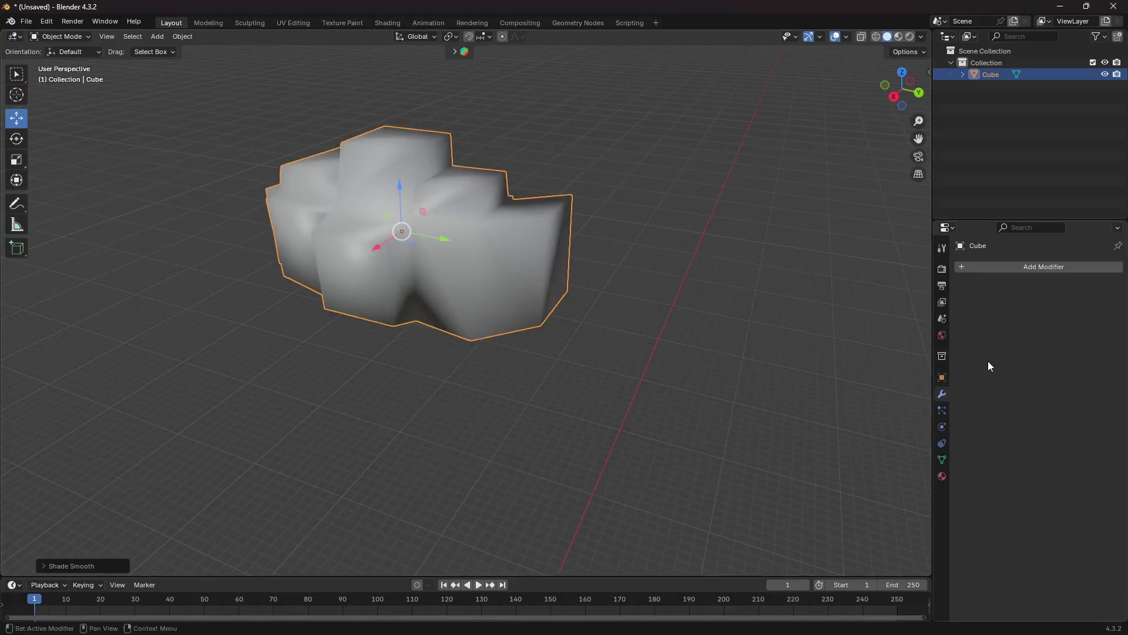
pyautogui.click(1014, 268)
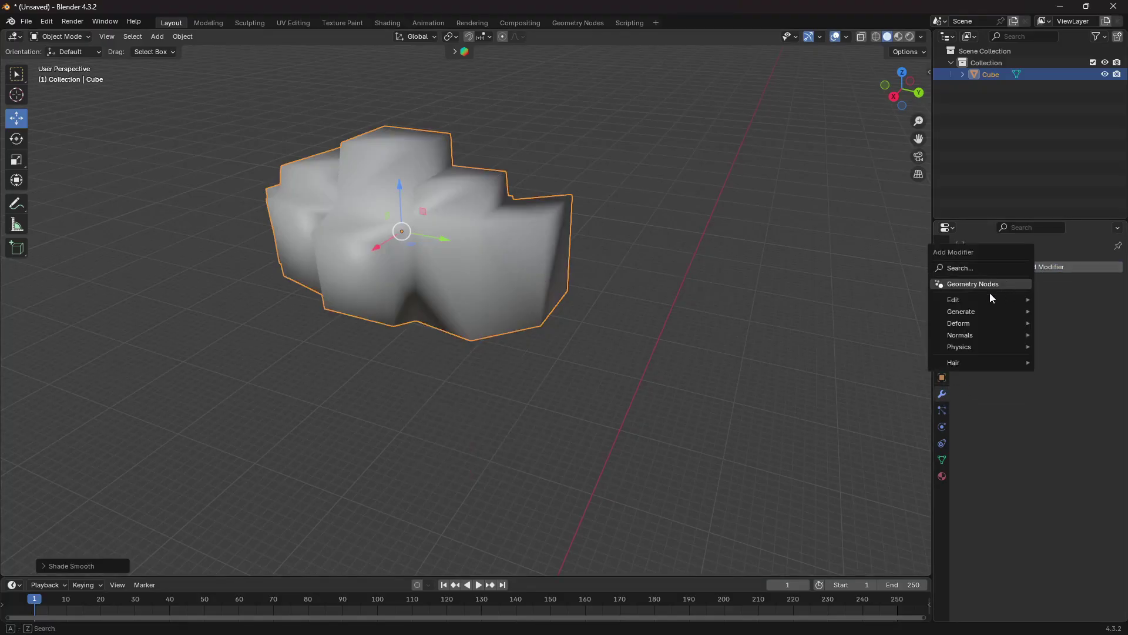
pyautogui.click(979, 267)
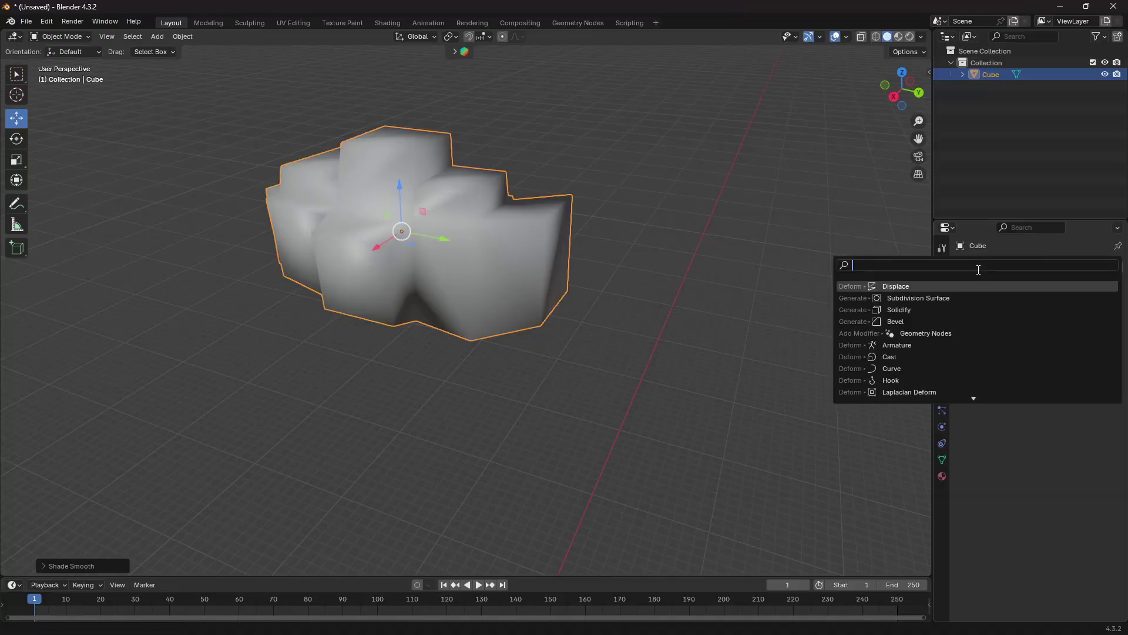
pyautogui.write('sub')
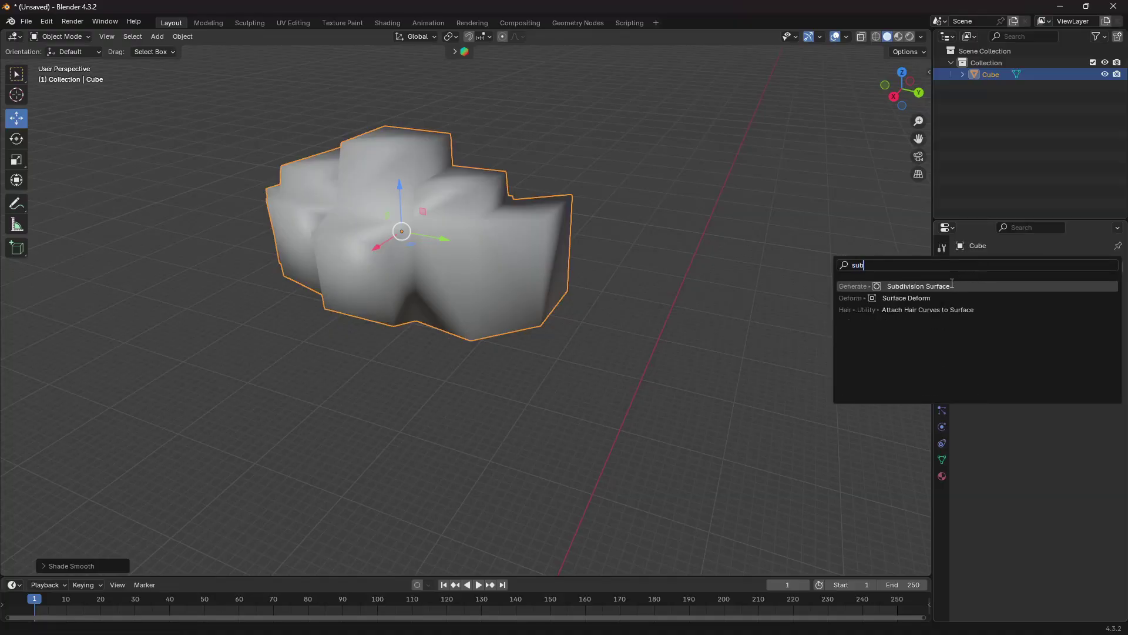
pyautogui.click(952, 285)
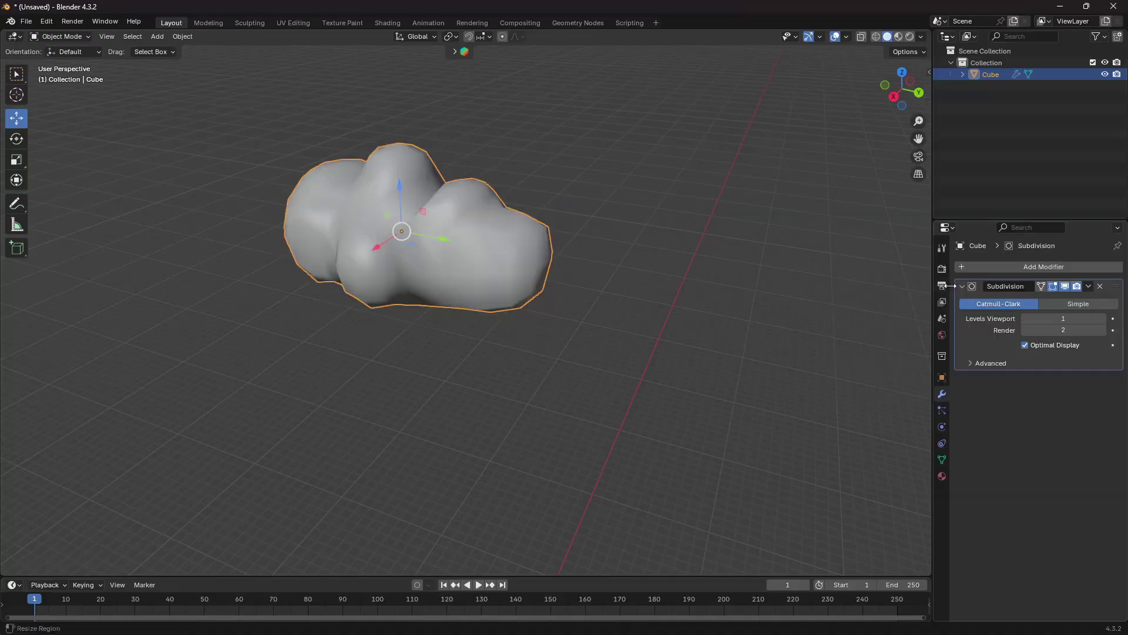
pyautogui.click(1103, 319)
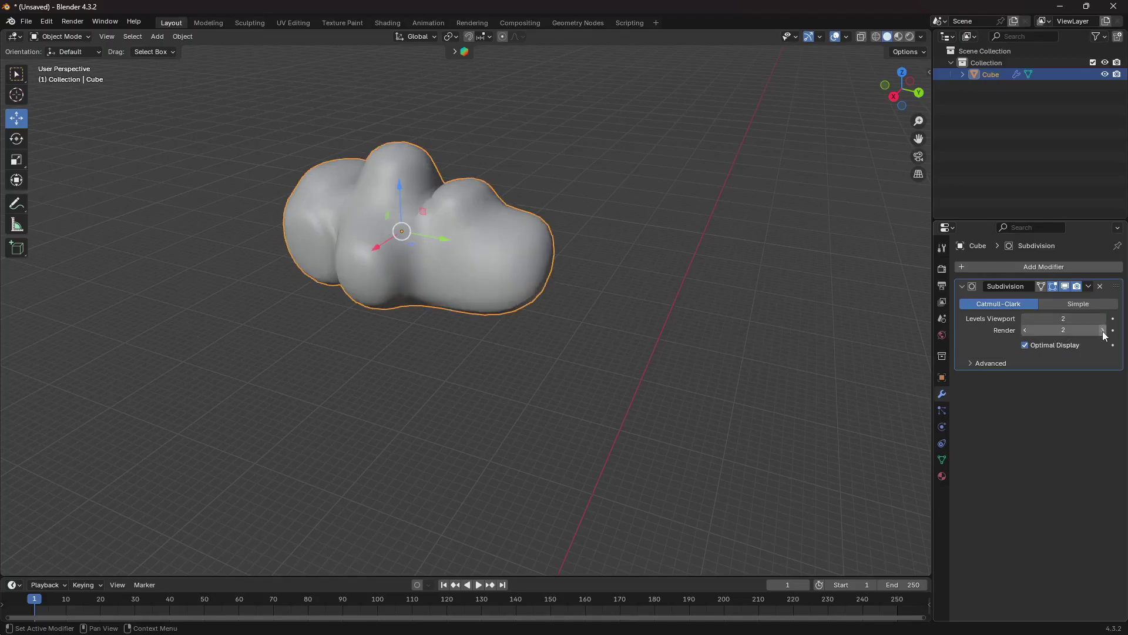
pyautogui.click(1103, 330)
# In Edit Mode, pull the front block's outer face away from the body with proportional editing.
pyautogui.moveTo(491, 320); pyautogui.dragTo(443, 252, button='middle')
pyautogui.press('Tab')
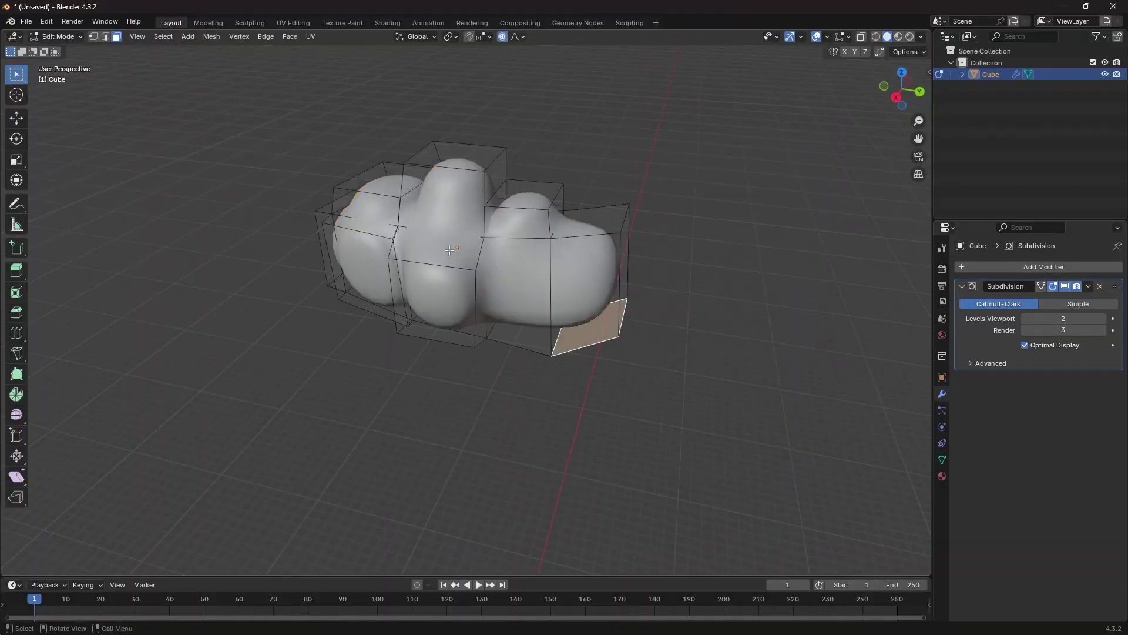
pyautogui.click(433, 283)
pyautogui.press('g')
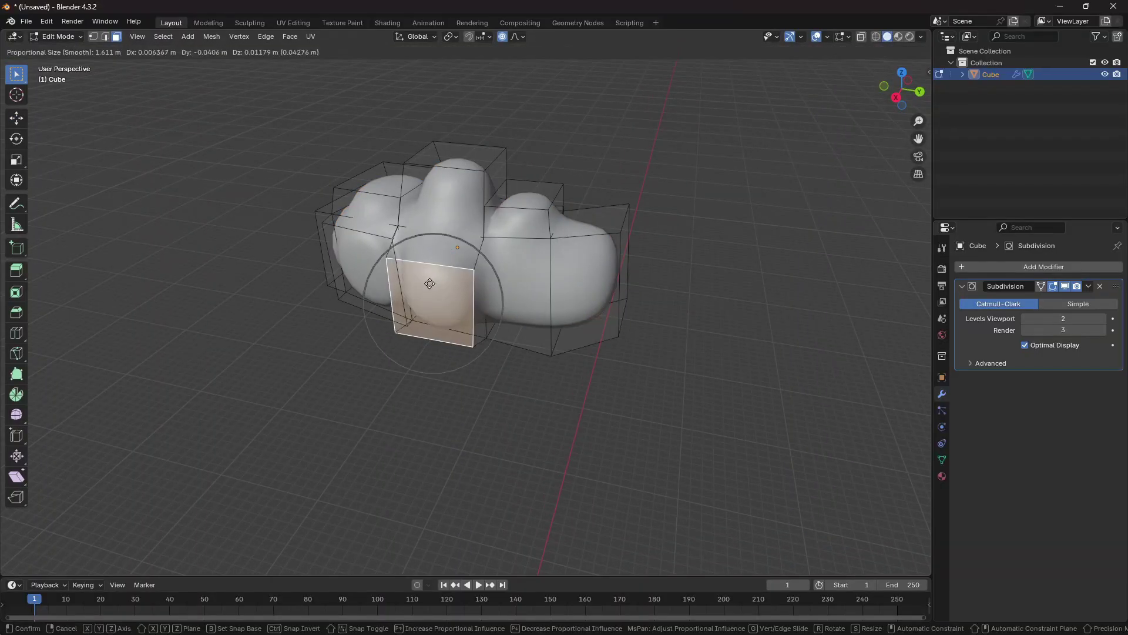
pyautogui.click(403, 288)
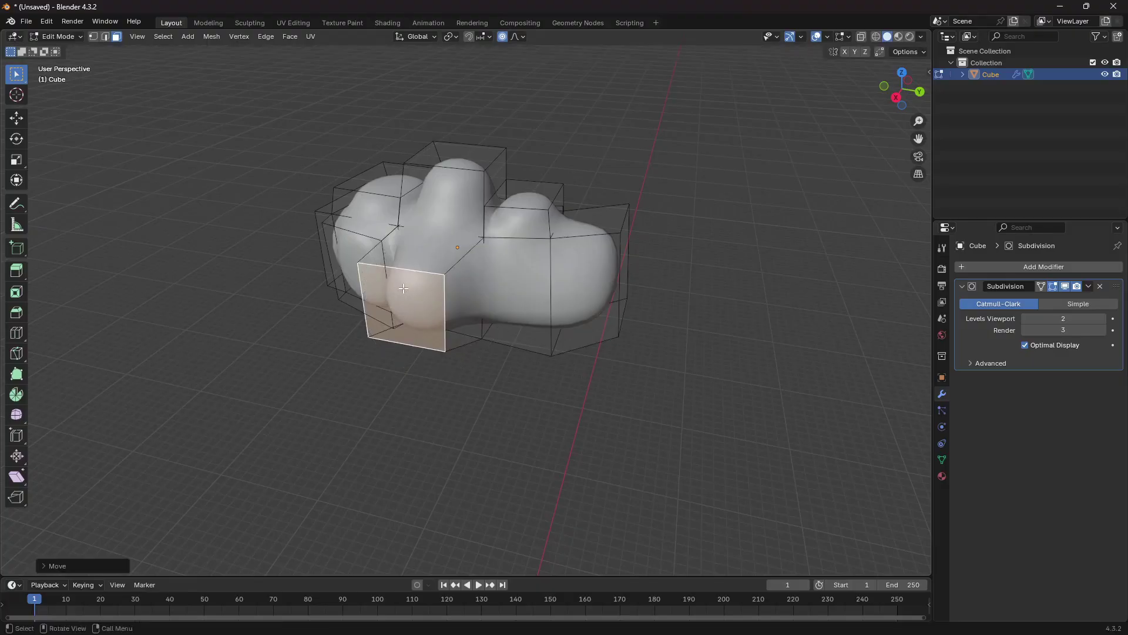
# Reposition the side face between the front block and the positive-Y end block with proportional editing.
pyautogui.moveTo(467, 288); pyautogui.dragTo(437, 275, button='middle')
pyautogui.click(377, 208)
pyautogui.press('g')
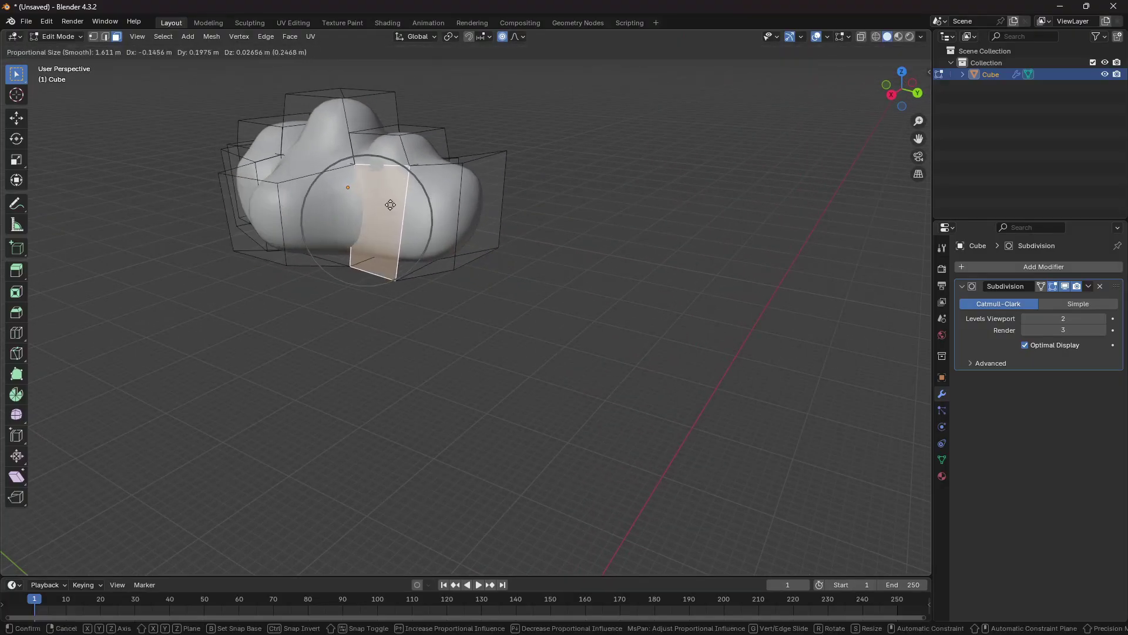
pyautogui.click(370, 210)
# Shift the smaller upper block's top face slightly and raise the tallest block's top face.
pyautogui.click(404, 129)
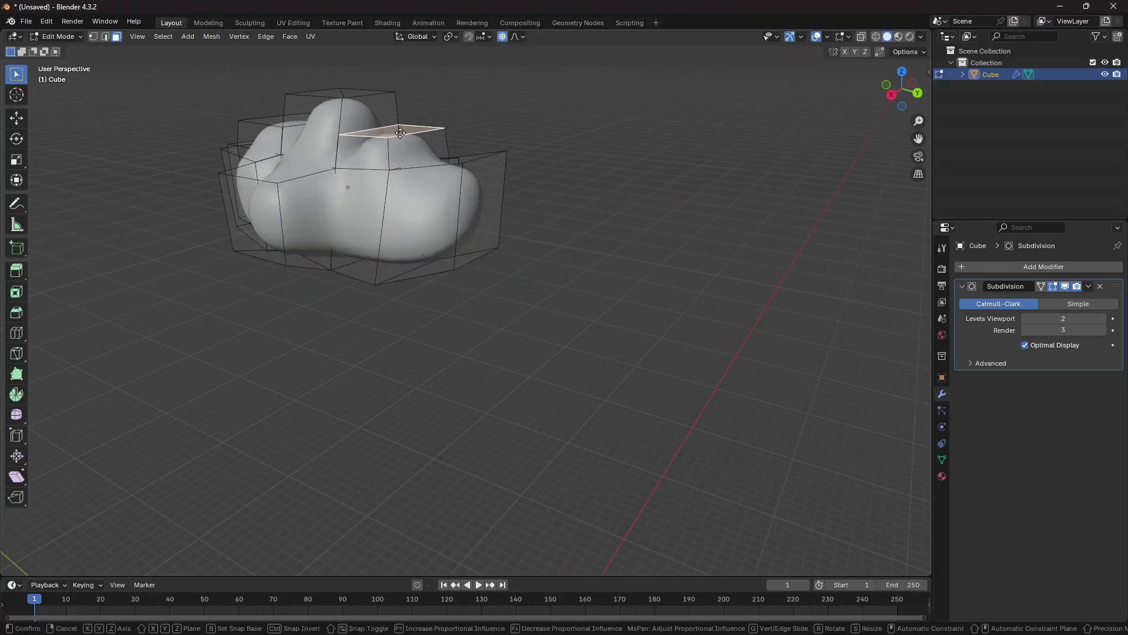
pyautogui.press('g')
pyautogui.click(408, 128)
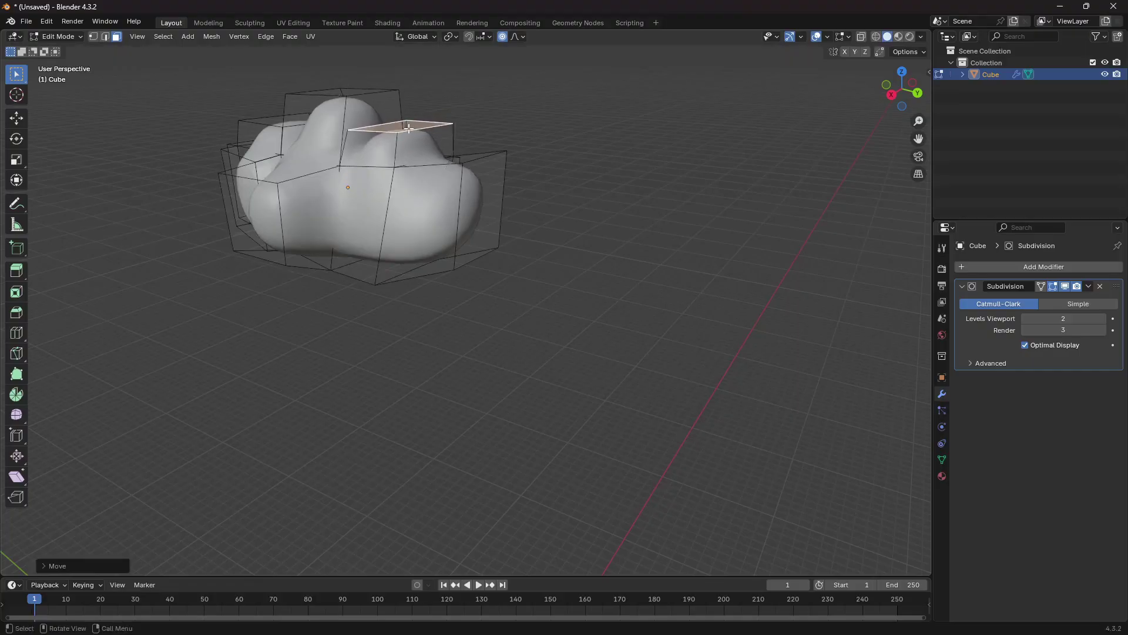
pyautogui.click(336, 96)
pyautogui.press('g')
pyautogui.click(336, 83)
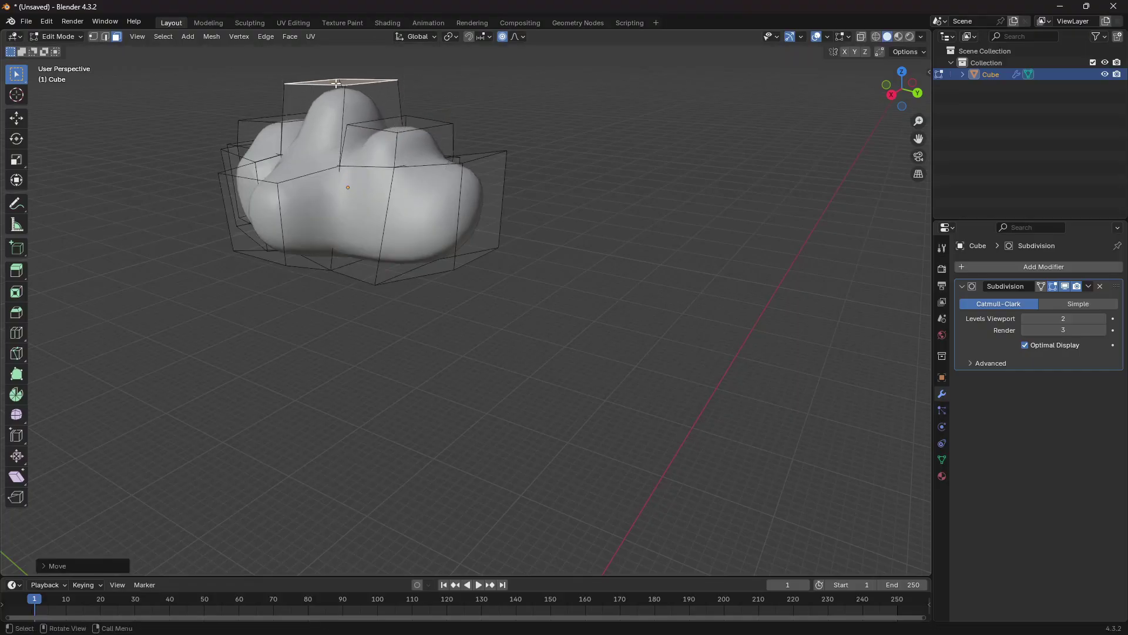
# Pull the positive-Y end face outward to lengthen that side of the cloud, and return to Object Mode.
pyautogui.moveTo(336, 82); pyautogui.dragTo(343, 143, button='middle')
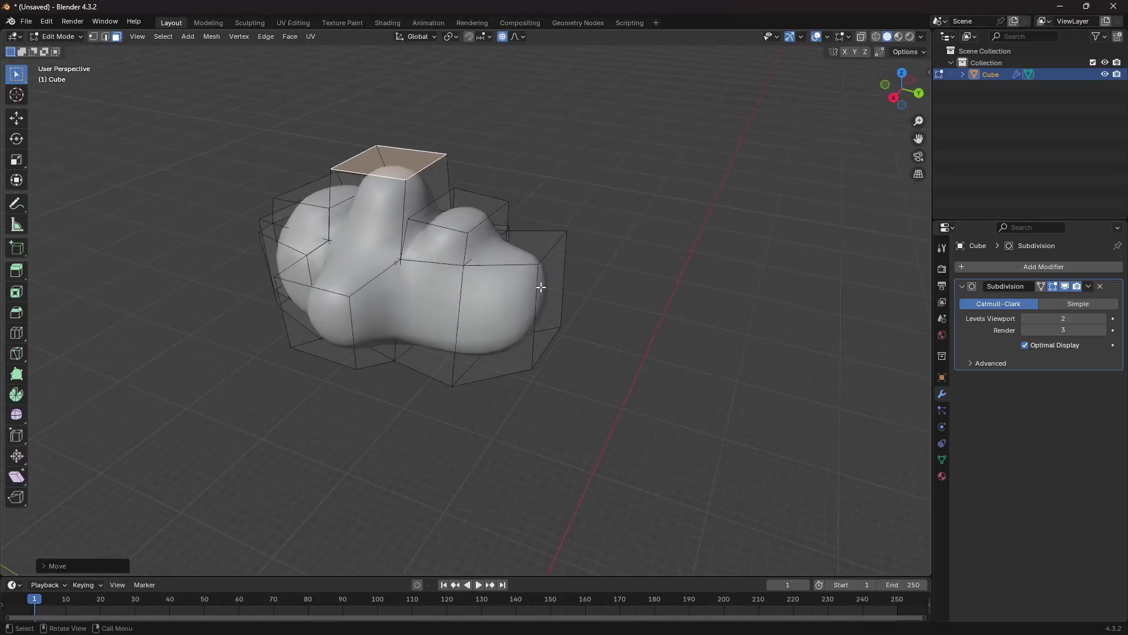
pyautogui.click(540, 287)
pyautogui.press('g')
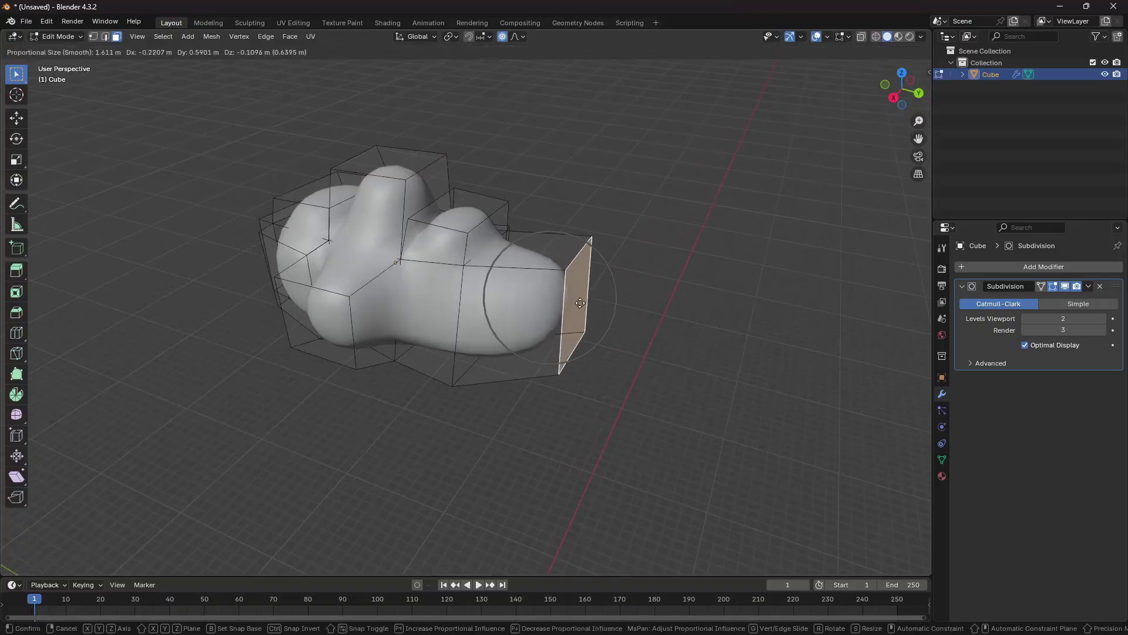
pyautogui.click(602, 281)
pyautogui.moveTo(602, 281); pyautogui.dragTo(514, 263, button='middle')
pyautogui.keyDown('shift'); pyautogui.moveTo(589, 292); pyautogui.dragTo(591, 338, button='middle'); pyautogui.keyUp('shift')
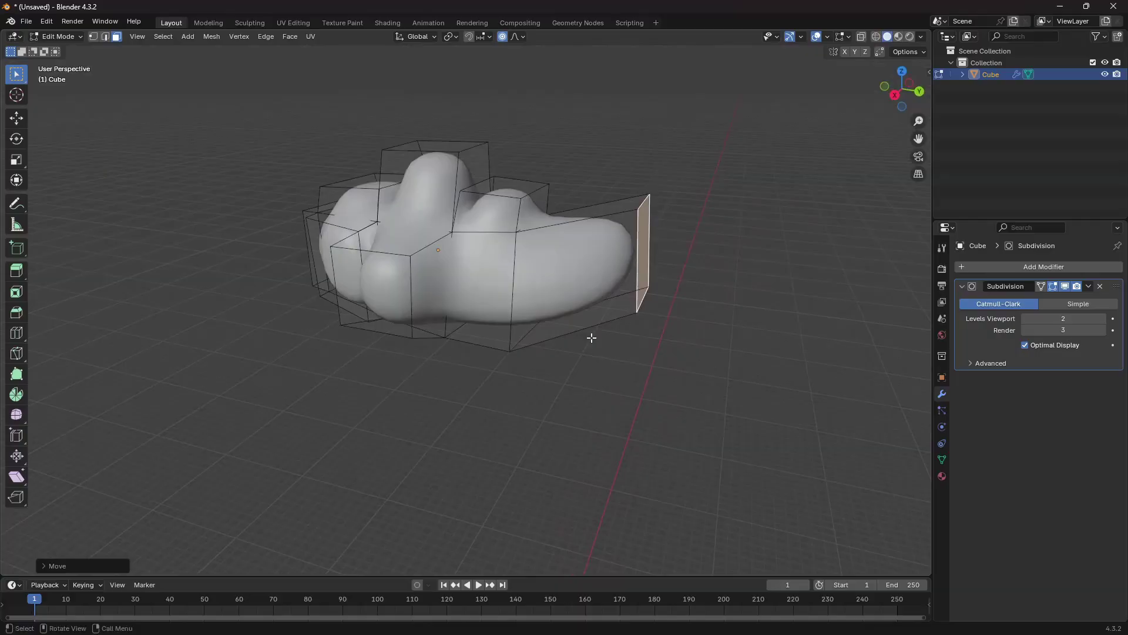
pyautogui.press('Tab')
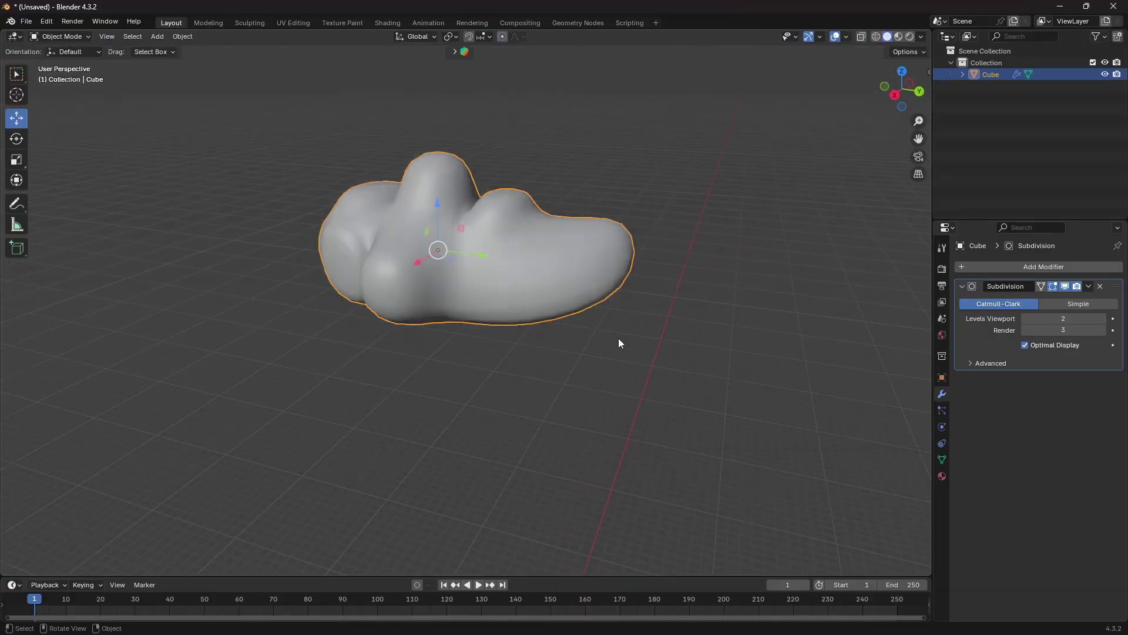
# Add a Displace modifier to the mesh after the Subdivision modifier.
pyautogui.click(1012, 267)
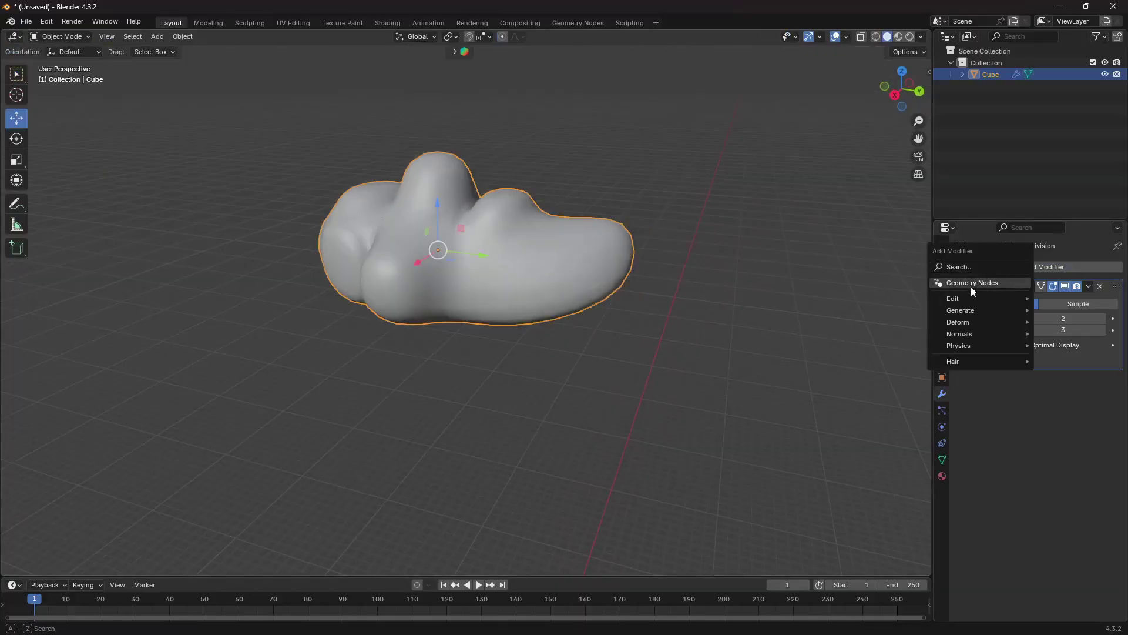
pyautogui.click(971, 287)
pyautogui.write('dis')
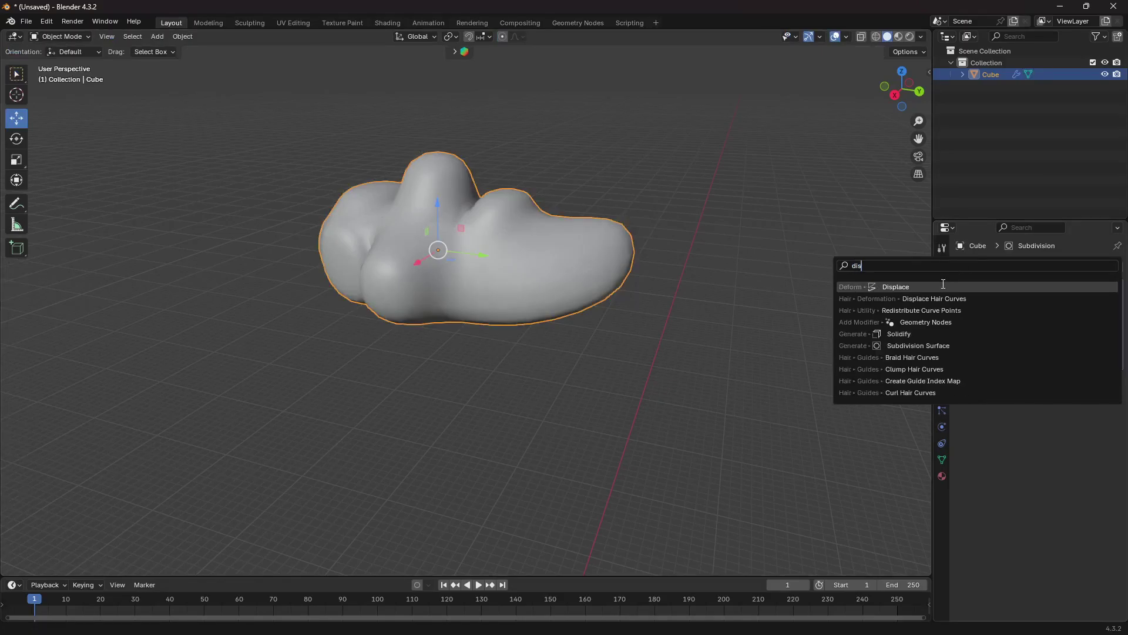
pyautogui.click(944, 286)
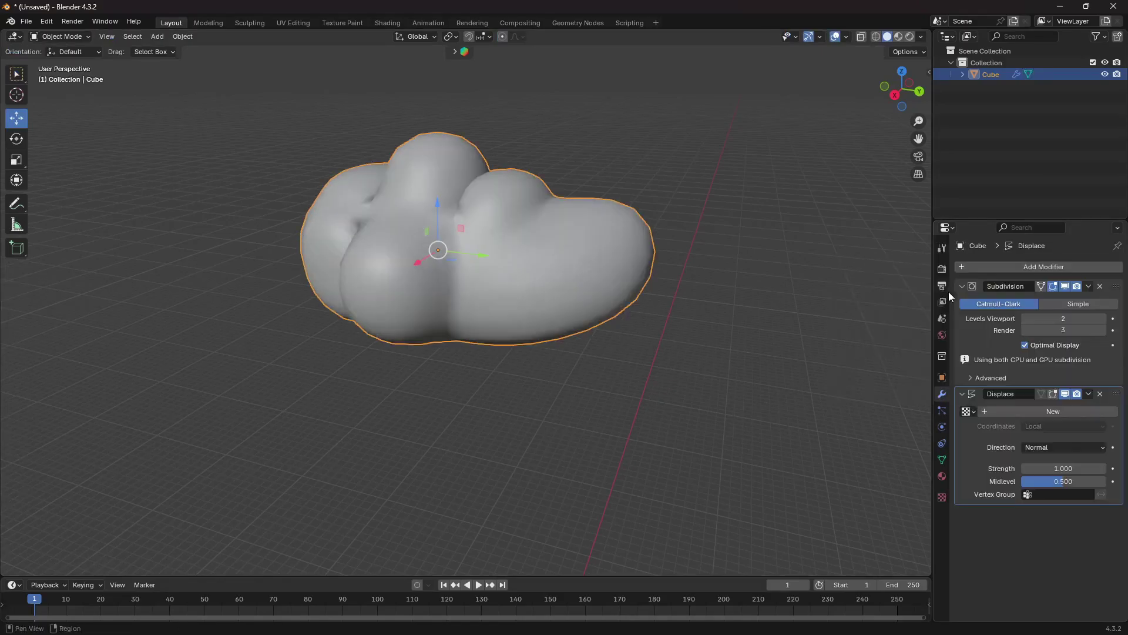
# Create a new Clouds texture for the Displace modifier and set its size to 1.56.
pyautogui.click(1096, 414)
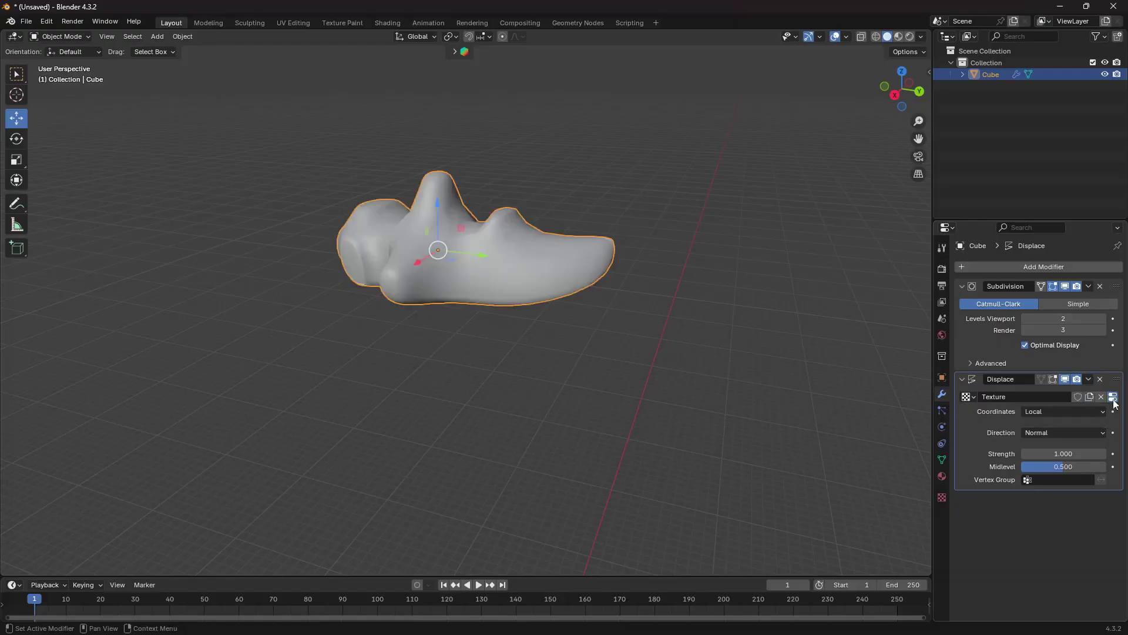
pyautogui.click(1112, 398)
pyautogui.click(1053, 302)
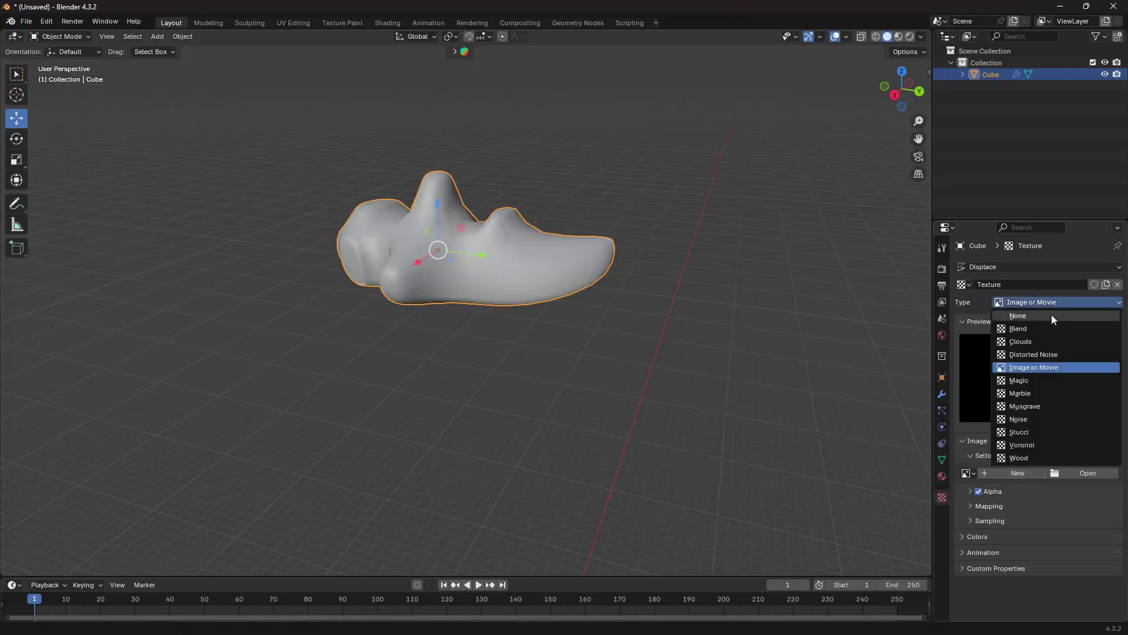
pyautogui.click(1027, 343)
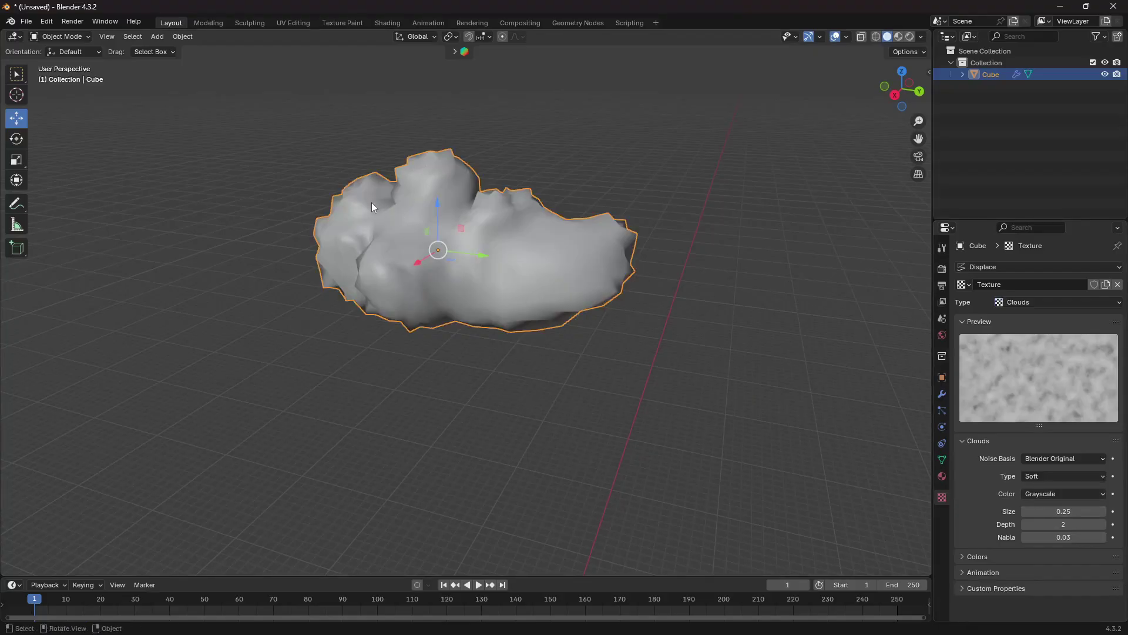
pyautogui.moveTo(1064, 511); pyautogui.dragTo(1127, 511)
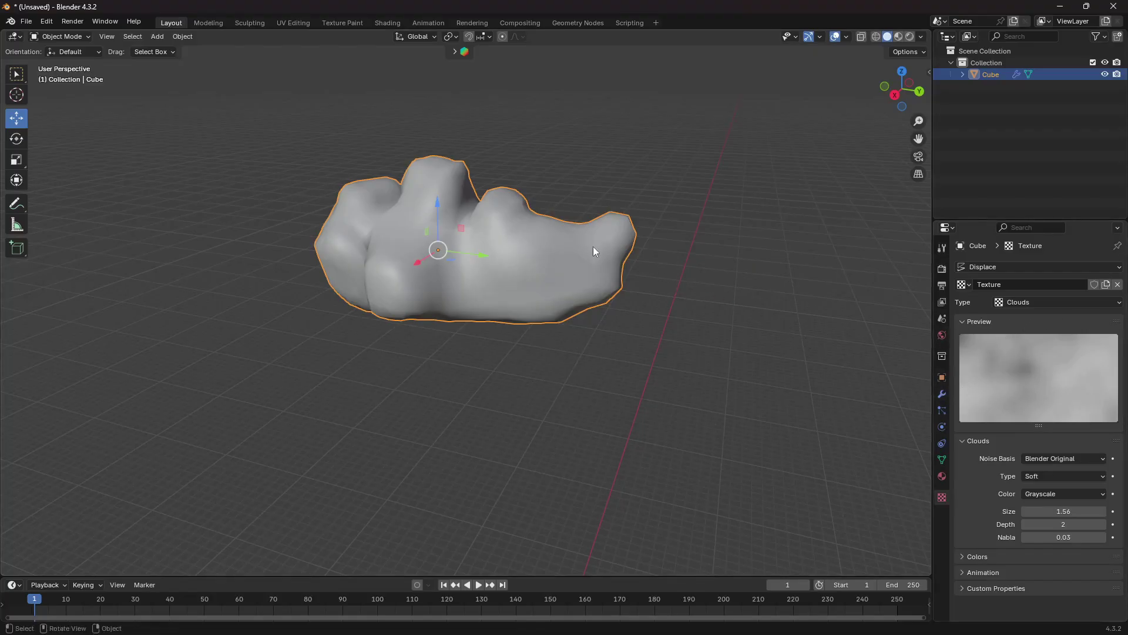
pyautogui.moveTo(593, 251); pyautogui.dragTo(346, 277, button='middle')
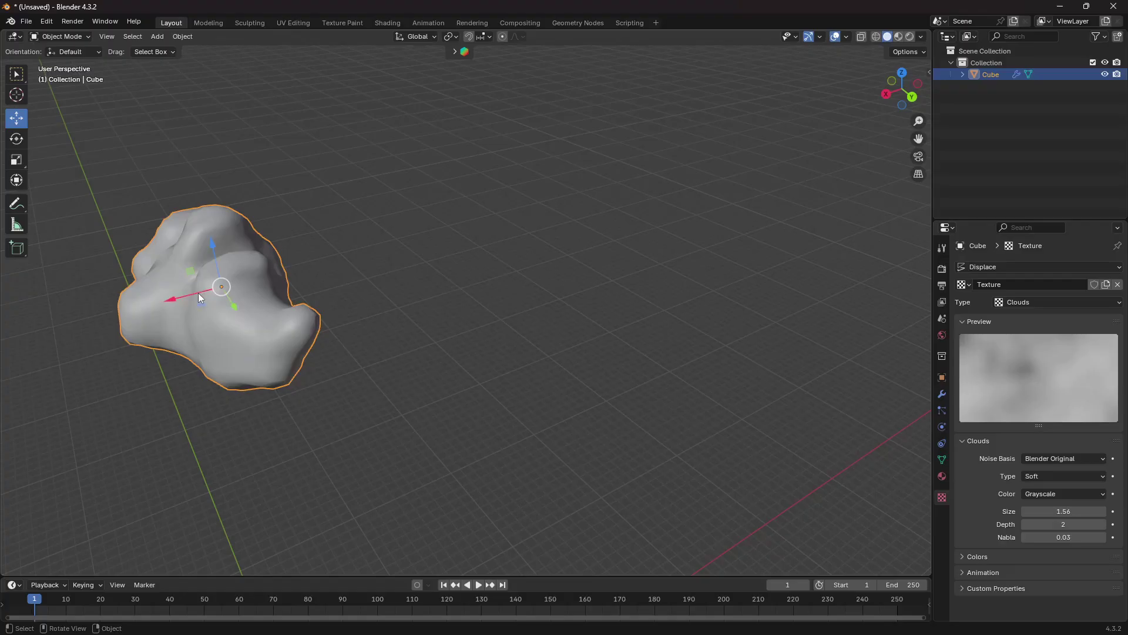
pyautogui.hotkey('shift', 'd')
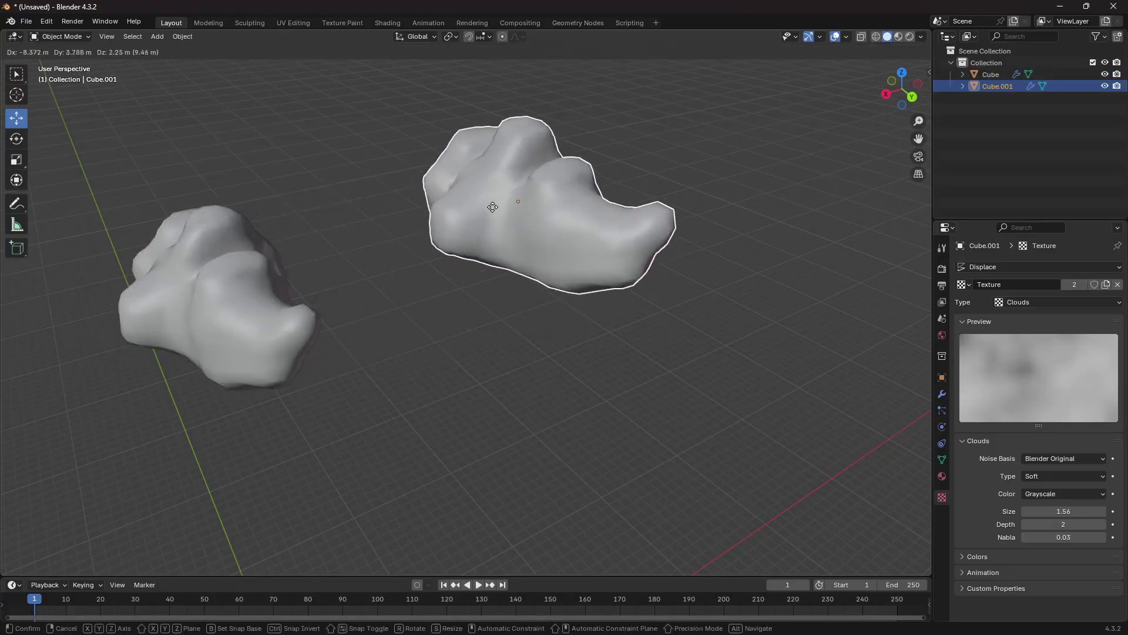
pyautogui.click(493, 206)
pyautogui.moveTo(481, 195); pyautogui.dragTo(297, 263, button='middle')
pyautogui.hotkey('ctrl', 'z')
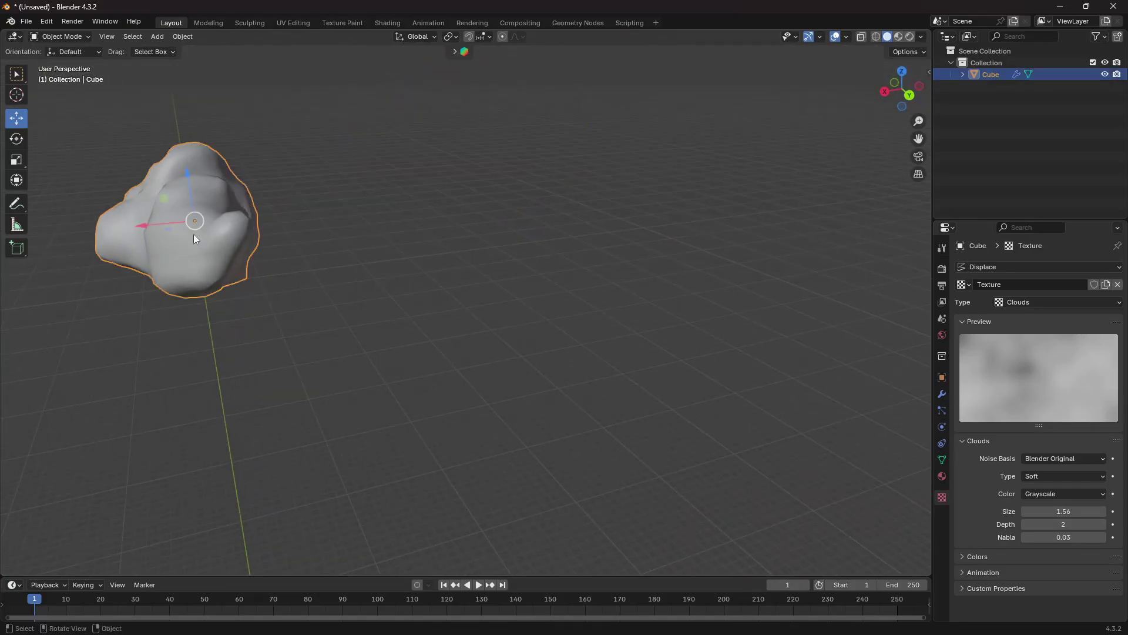
# Duplicate the cloud mesh, place the copy away from the original, and hide the copy in the viewport.
pyautogui.hotkey('shift', 'd')
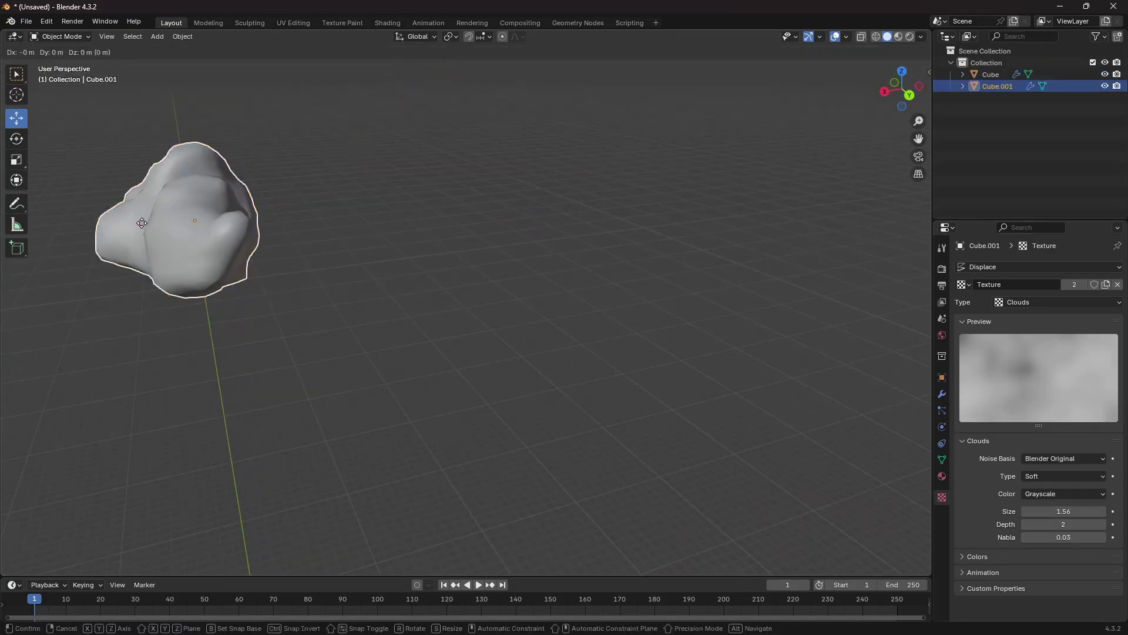
pyautogui.click(422, 195)
pyautogui.moveTo(422, 195); pyautogui.dragTo(382, 255, button='middle')
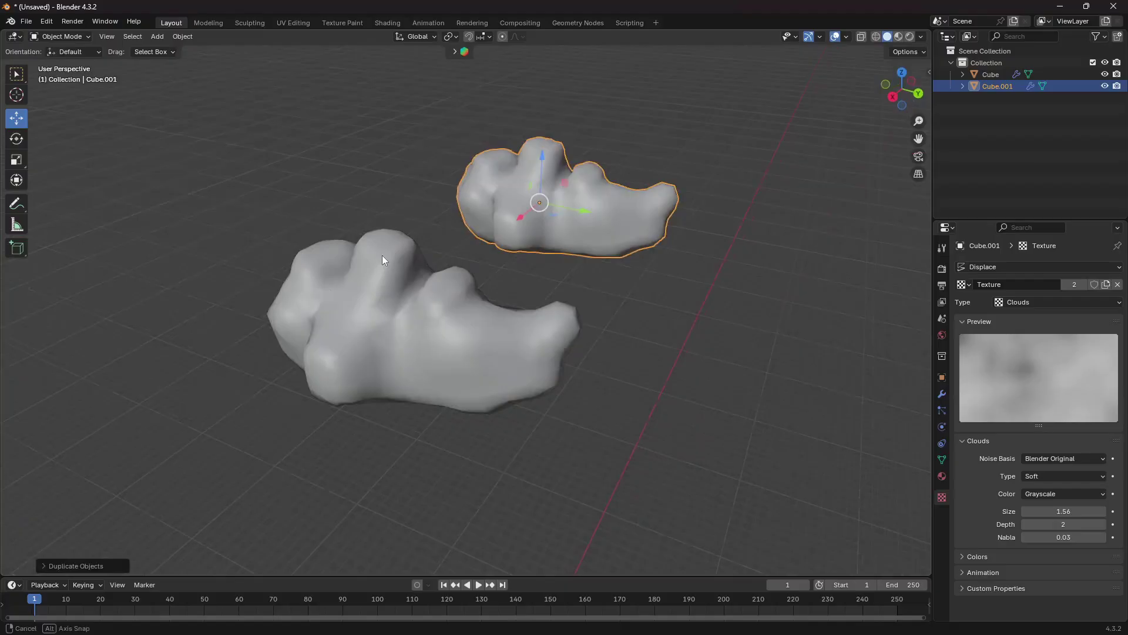
pyautogui.click(1105, 86)
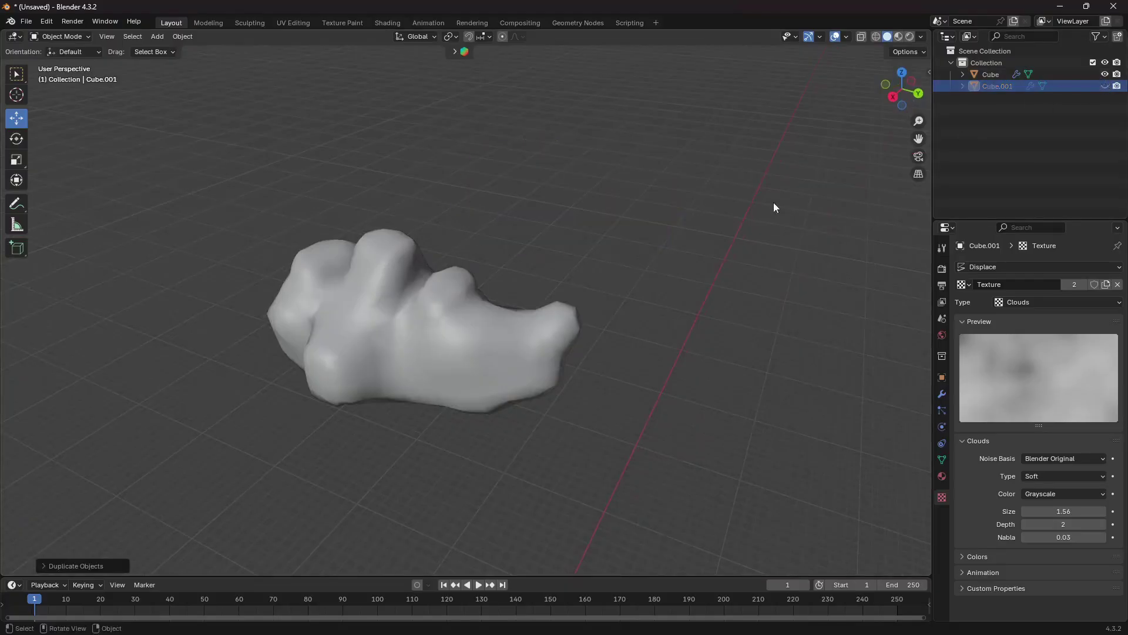
# Apply the Subdivision and Displace modifiers on the original cloud mesh.
pyautogui.click(404, 295)
pyautogui.moveTo(476, 341); pyautogui.dragTo(444, 320, button='middle')
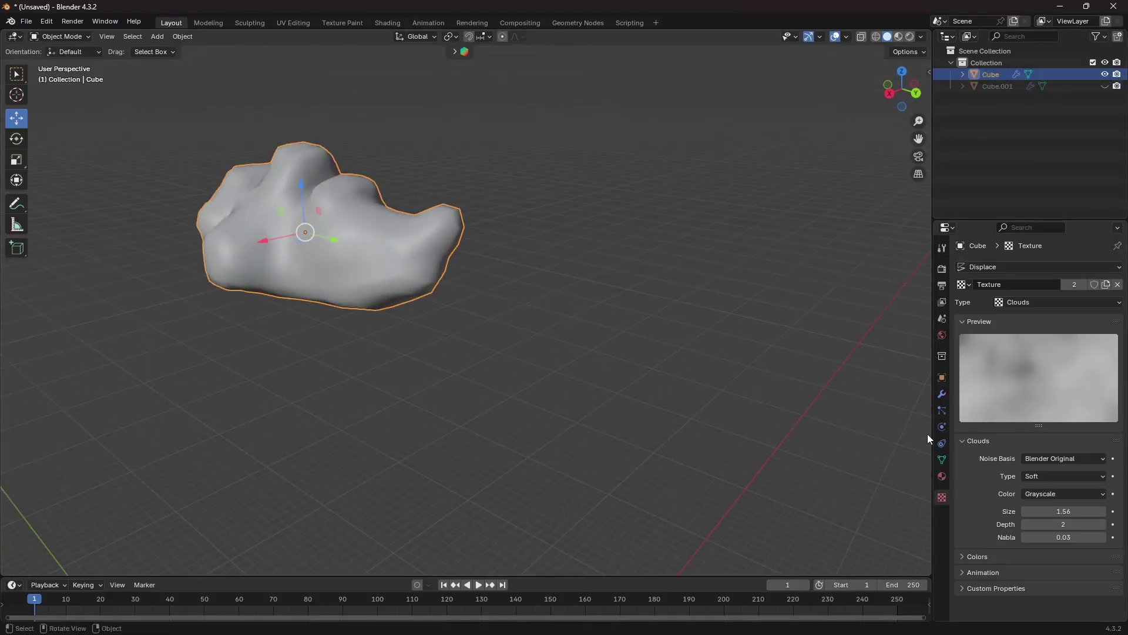
pyautogui.click(942, 393)
pyautogui.click(1087, 287)
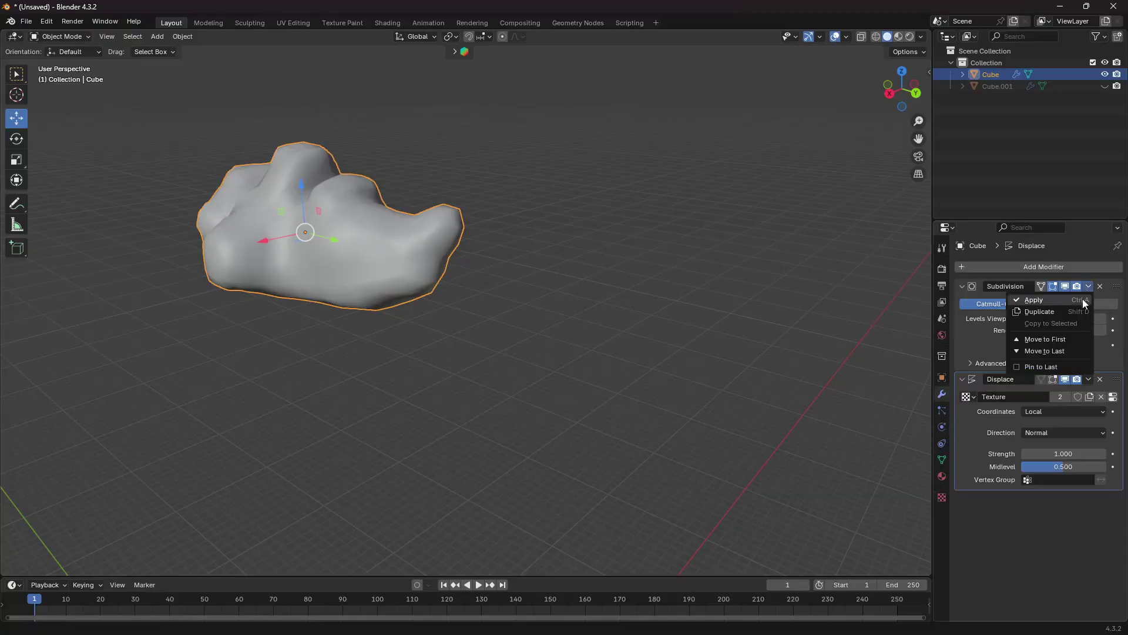
pyautogui.click(1067, 301)
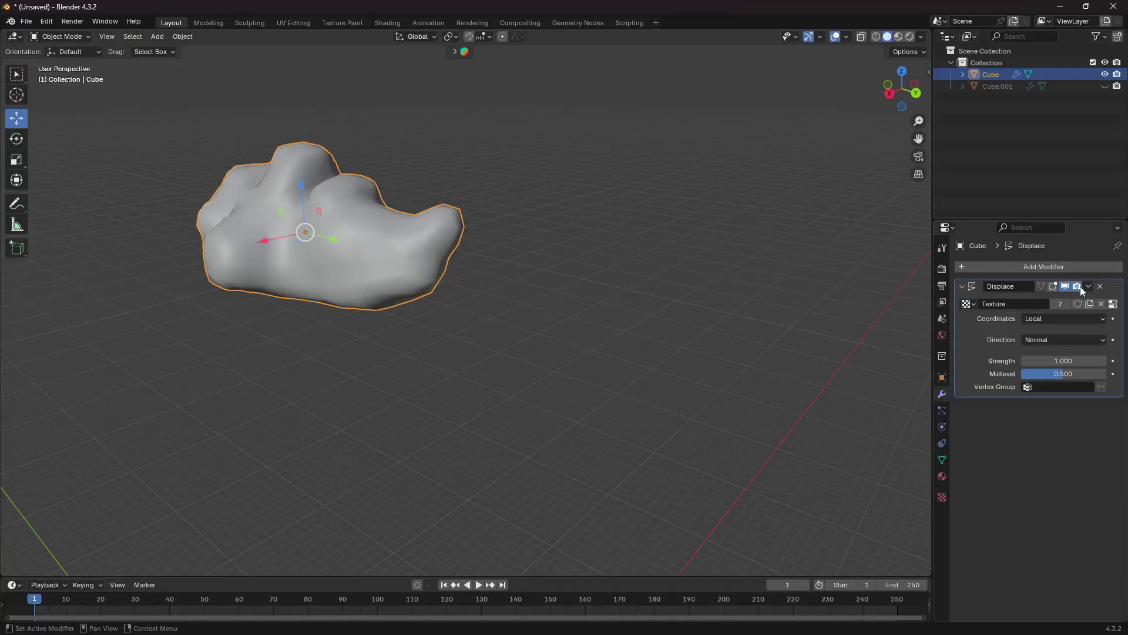
pyautogui.click(1087, 287)
pyautogui.click(1068, 302)
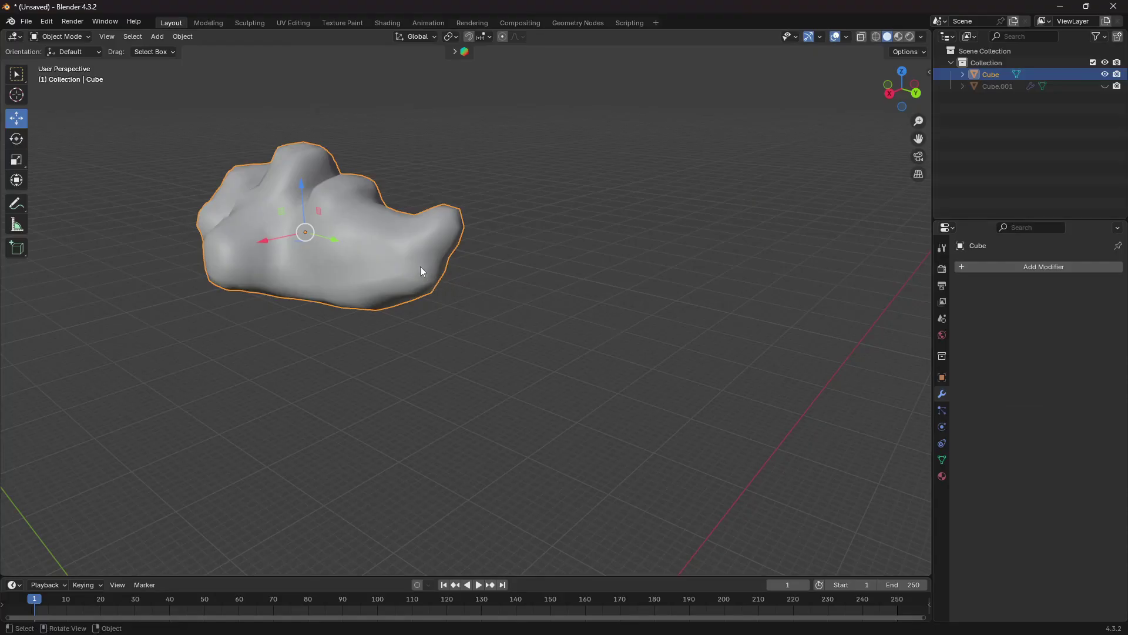
# Add an empty volume object and give it a Mesh to Volume modifier.
pyautogui.hotkey('shift', 'a')
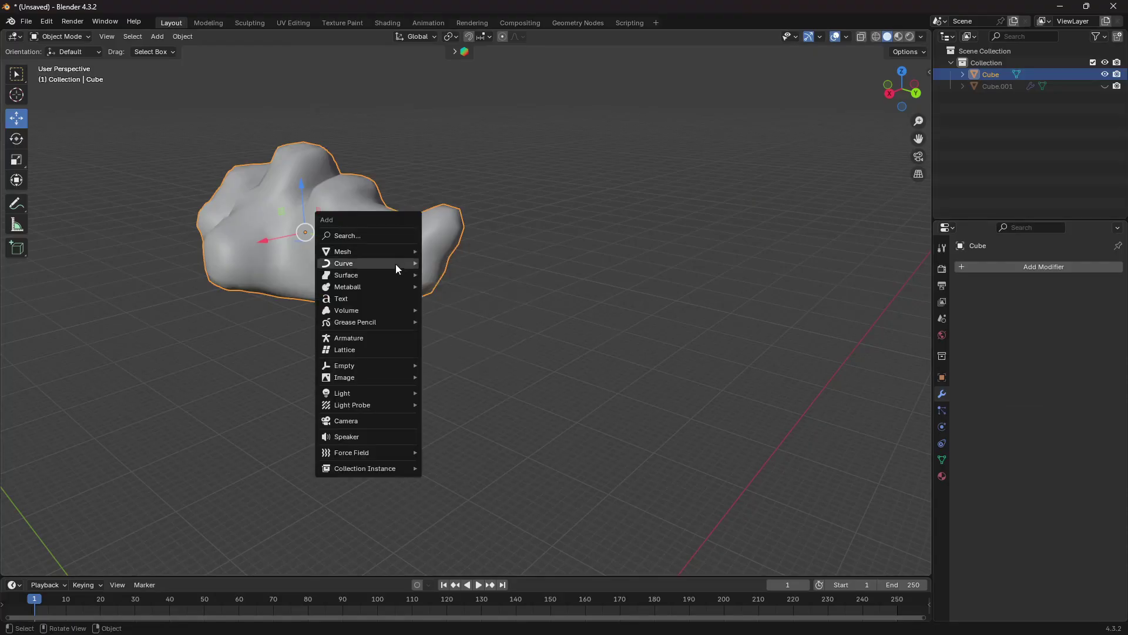
pyautogui.moveTo(386, 312)
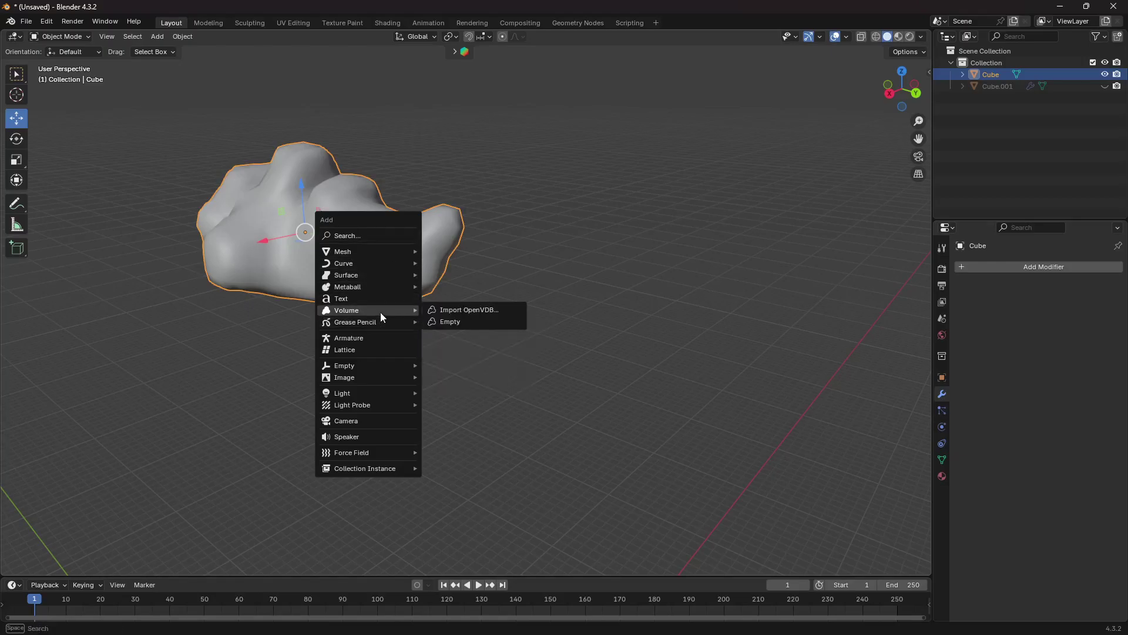
pyautogui.click(458, 321)
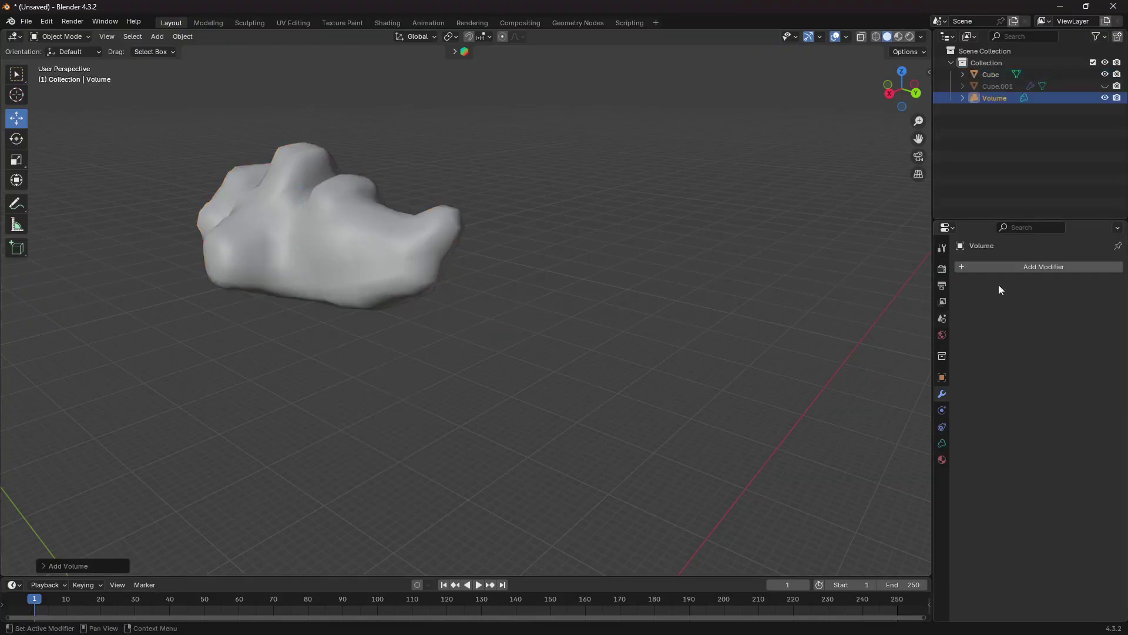
pyautogui.click(1011, 264)
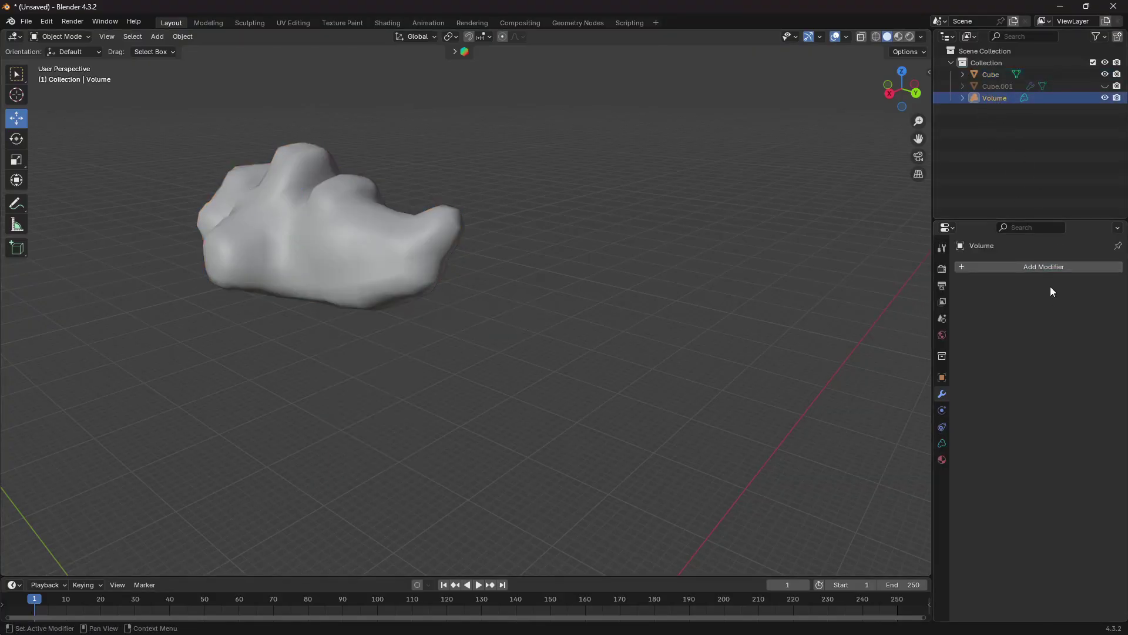
pyautogui.click(1048, 270)
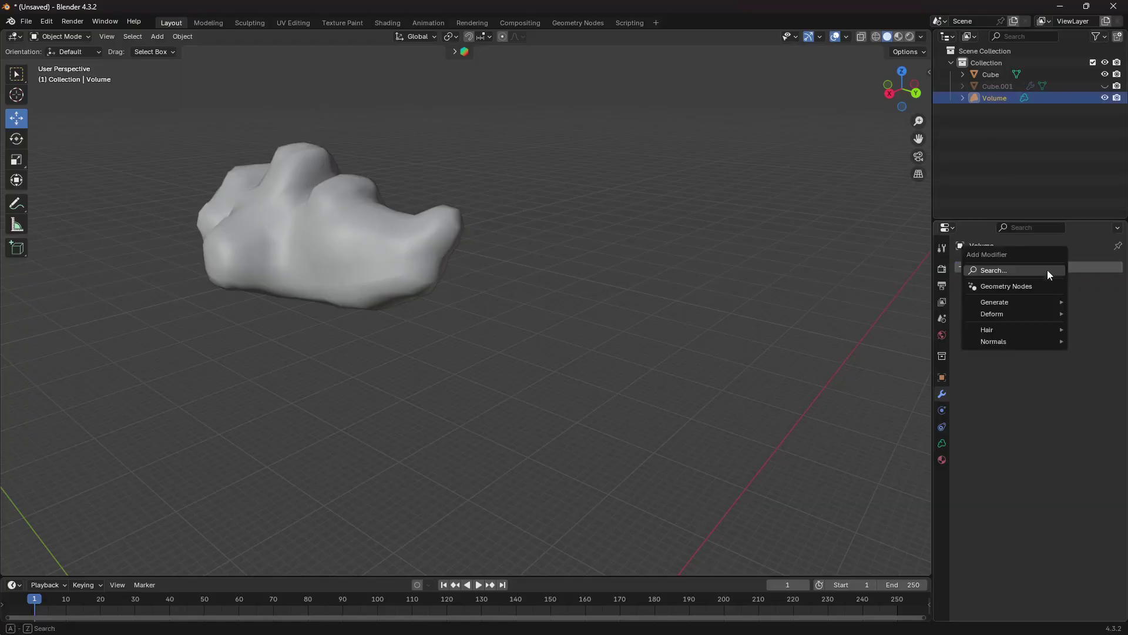
pyautogui.click(1015, 271)
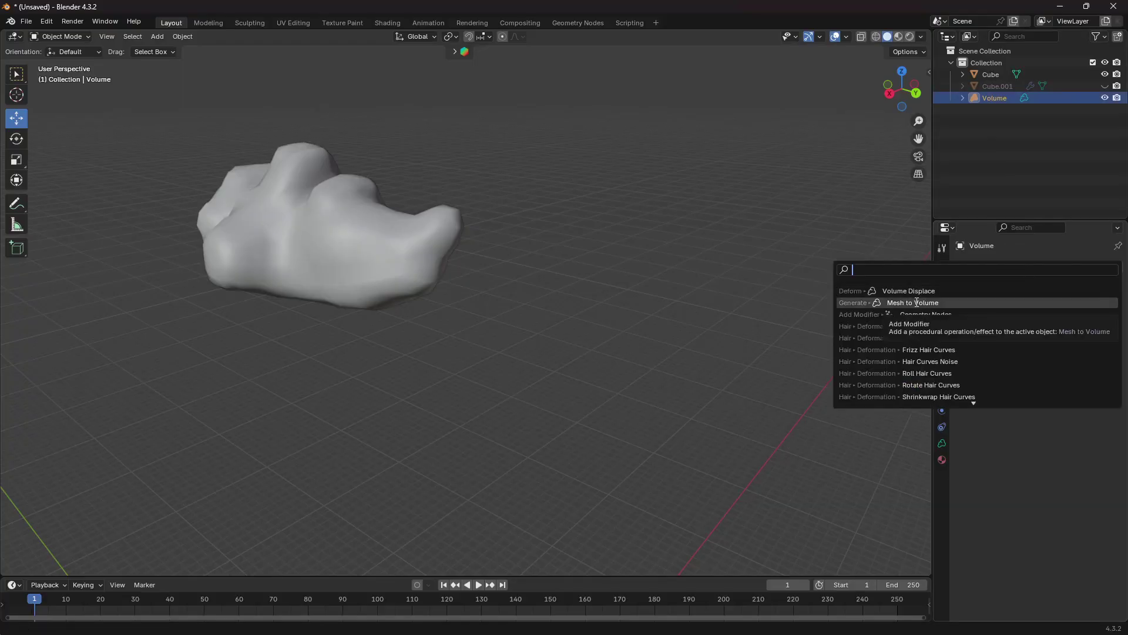
pyautogui.click(917, 302)
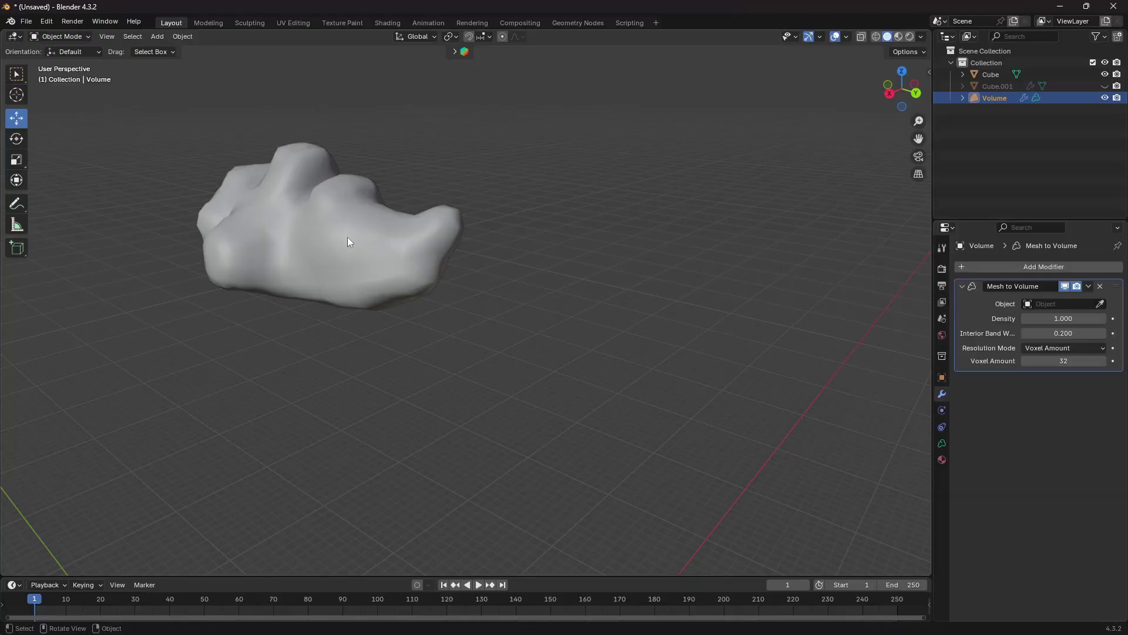
# Use the original cloud mesh Cube as the Mesh to Volume source object and hide that mesh in the viewport.
pyautogui.click(1100, 304)
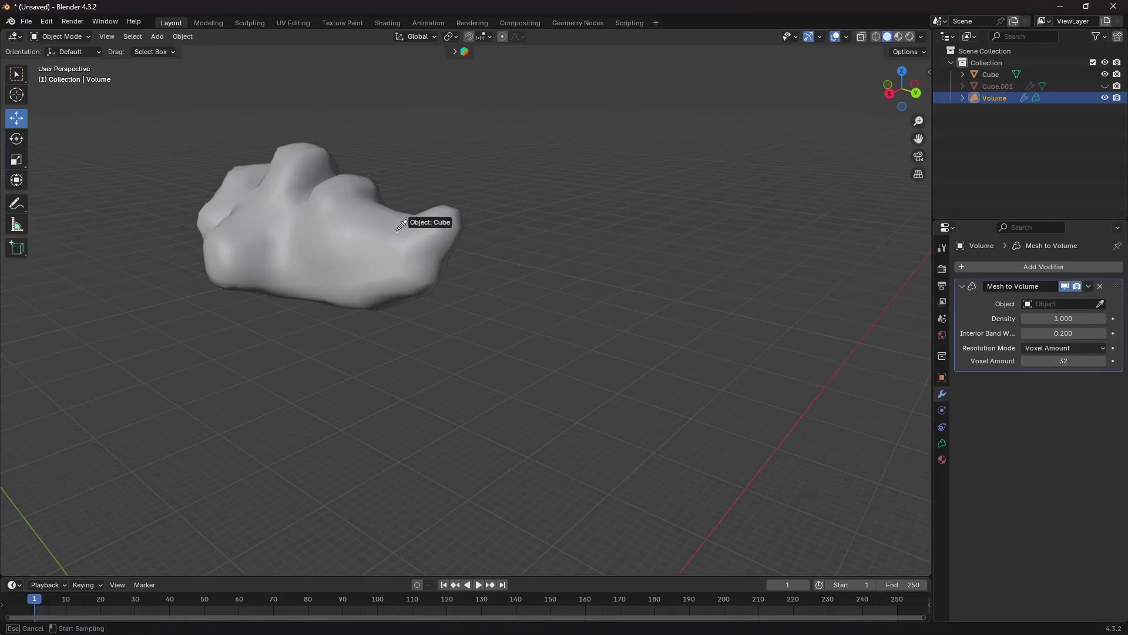
pyautogui.click(374, 222)
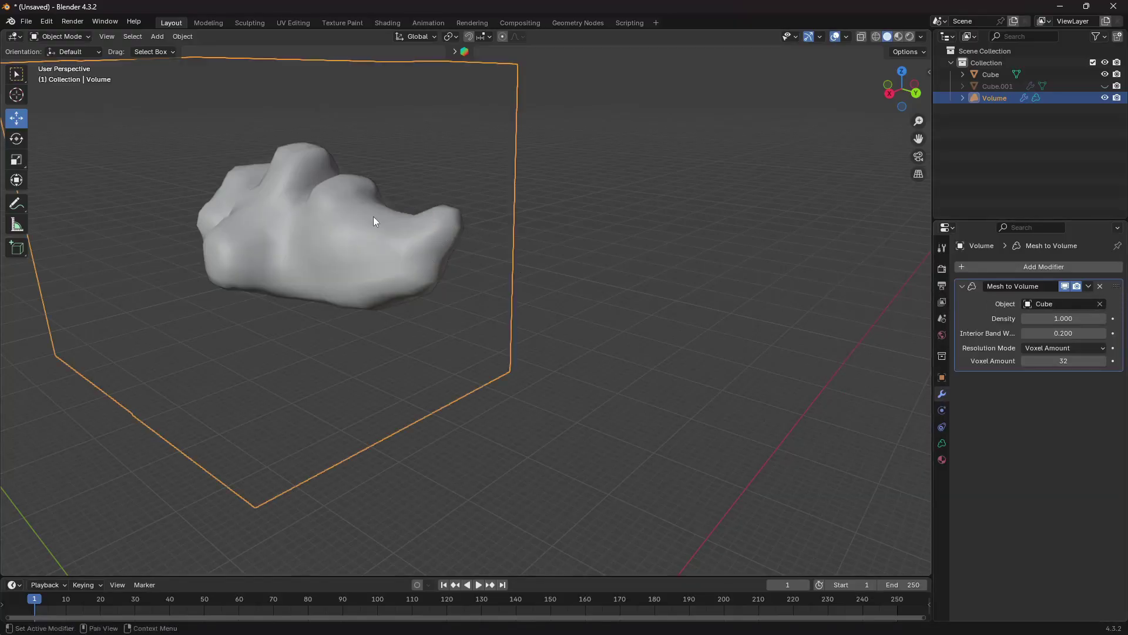
pyautogui.click(1105, 74)
pyautogui.moveTo(340, 247); pyautogui.dragTo(364, 285, button='middle')
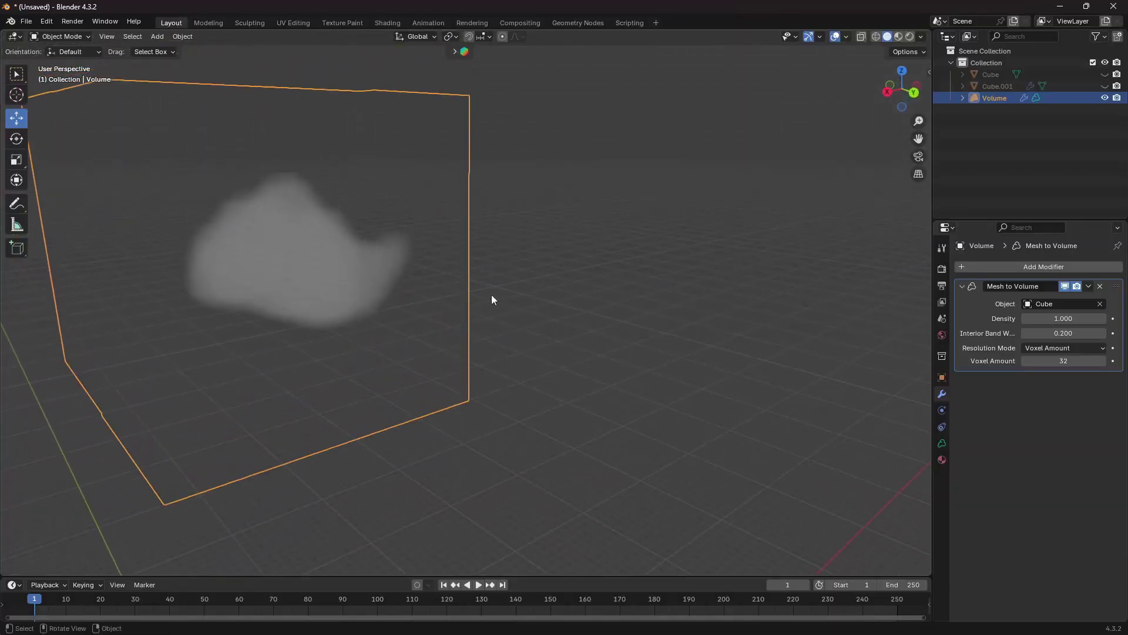
# Set the Mesh to Volume density to 3 and the voxel amount to 256.
pyautogui.click(1046, 321)
pyautogui.write('3')
pyautogui.press('Return')
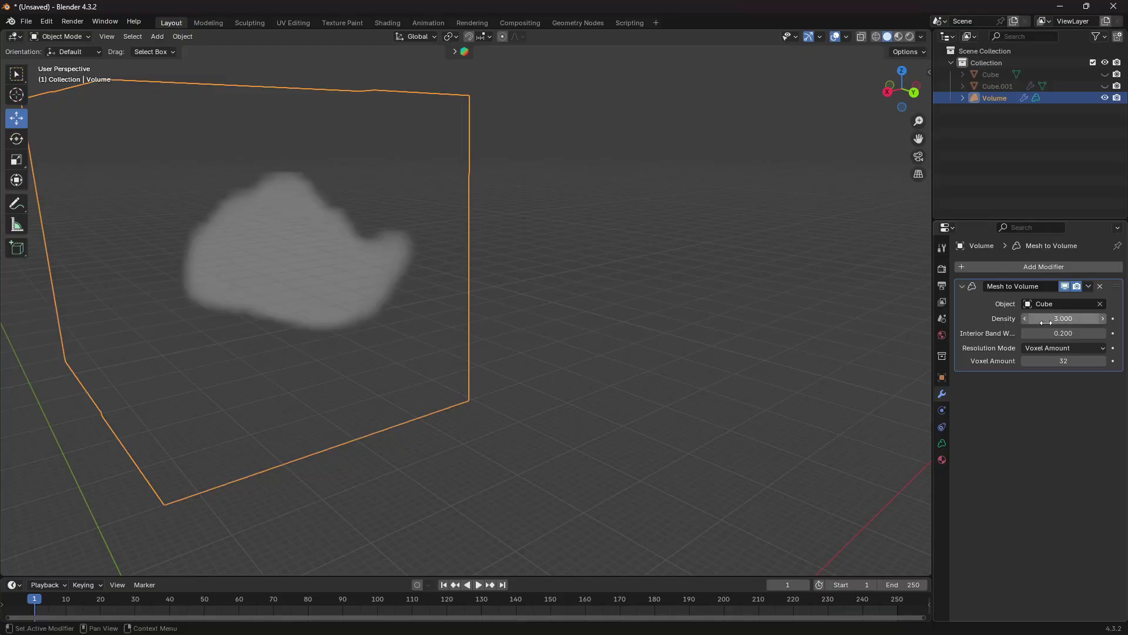
pyautogui.click(1072, 364)
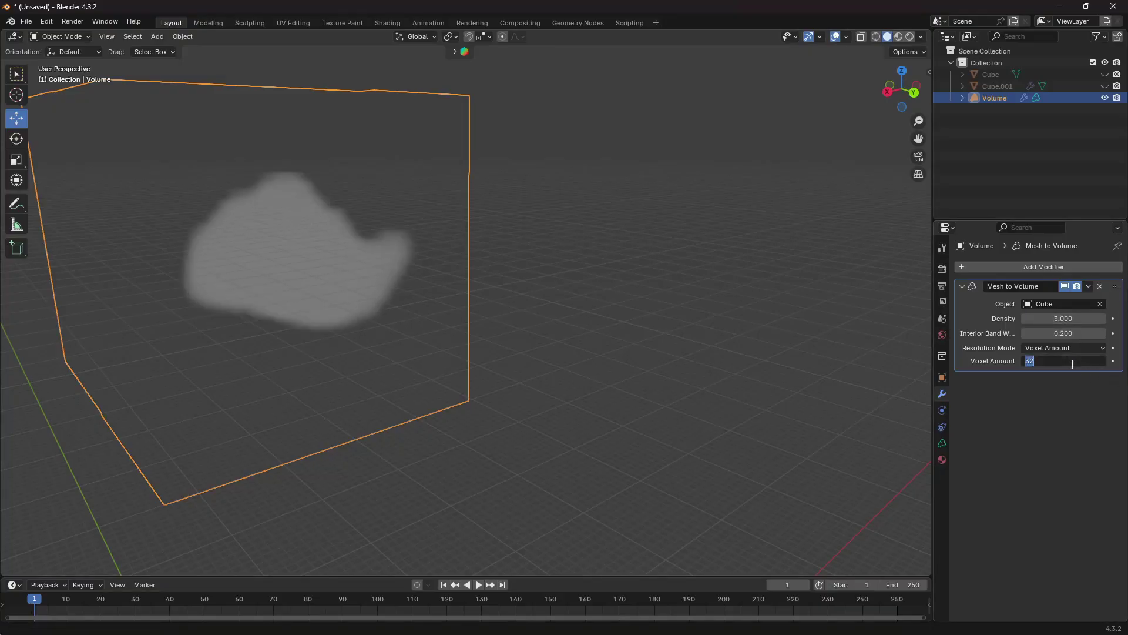
pyautogui.write('256')
pyautogui.press('Return')
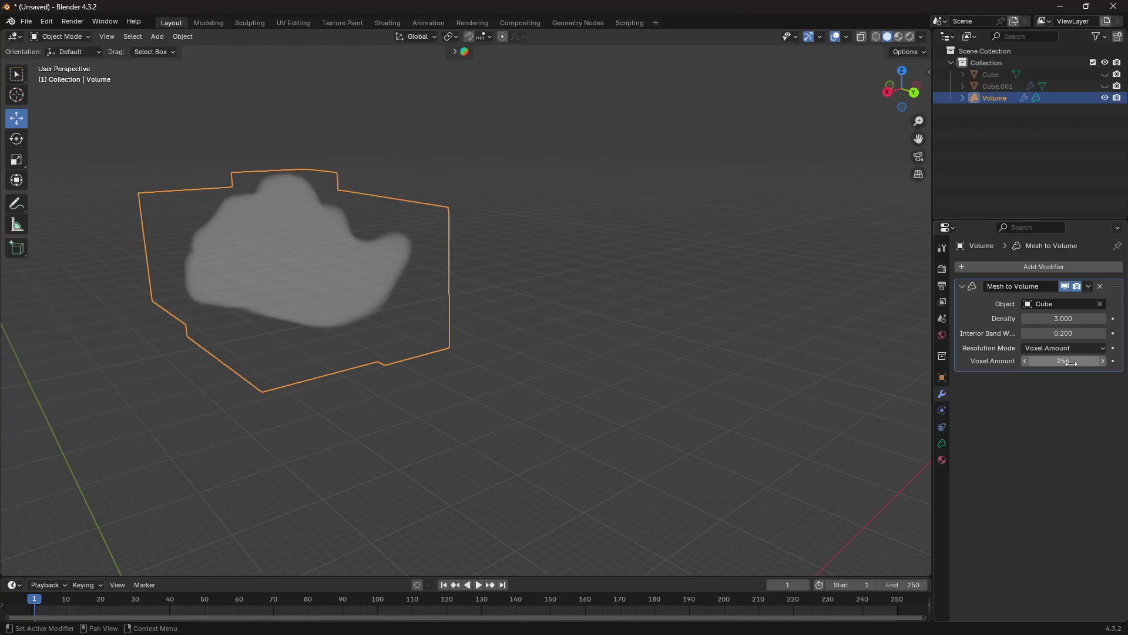
pyautogui.moveTo(343, 273)
pyautogui.mouseDown(button='middle')
pyautogui.moveTo(335, 284)
pyautogui.moveTo(344, 286)
pyautogui.mouseUp(button='middle')
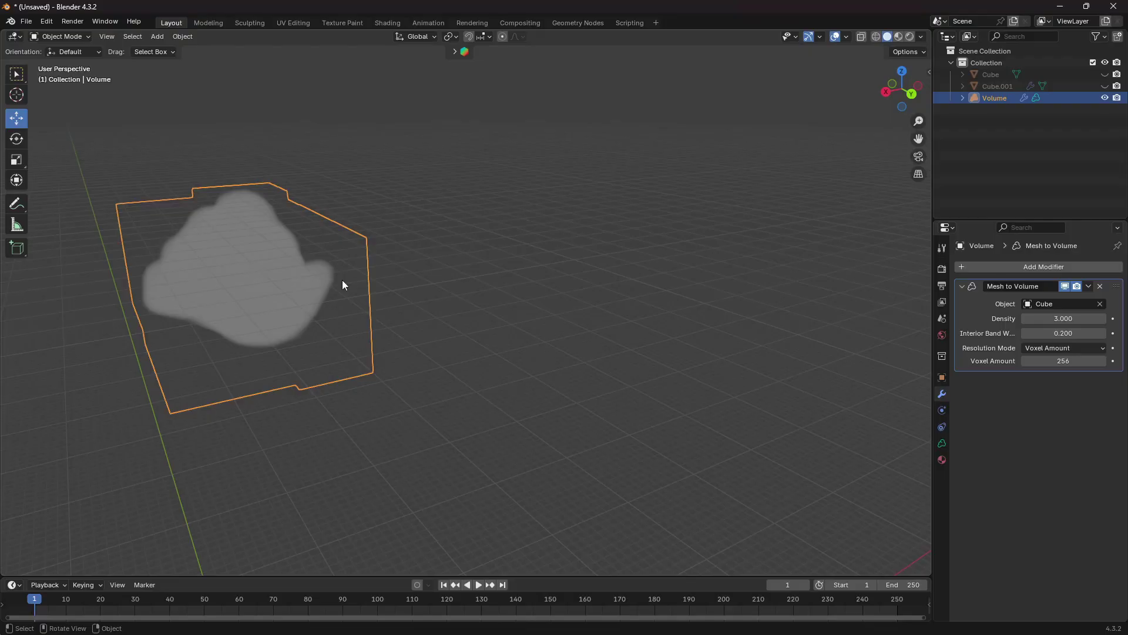
# Add a Volume Displace modifier to the volume after the Mesh to Volume modifier.
pyautogui.click(1028, 269)
pyautogui.click(976, 269)
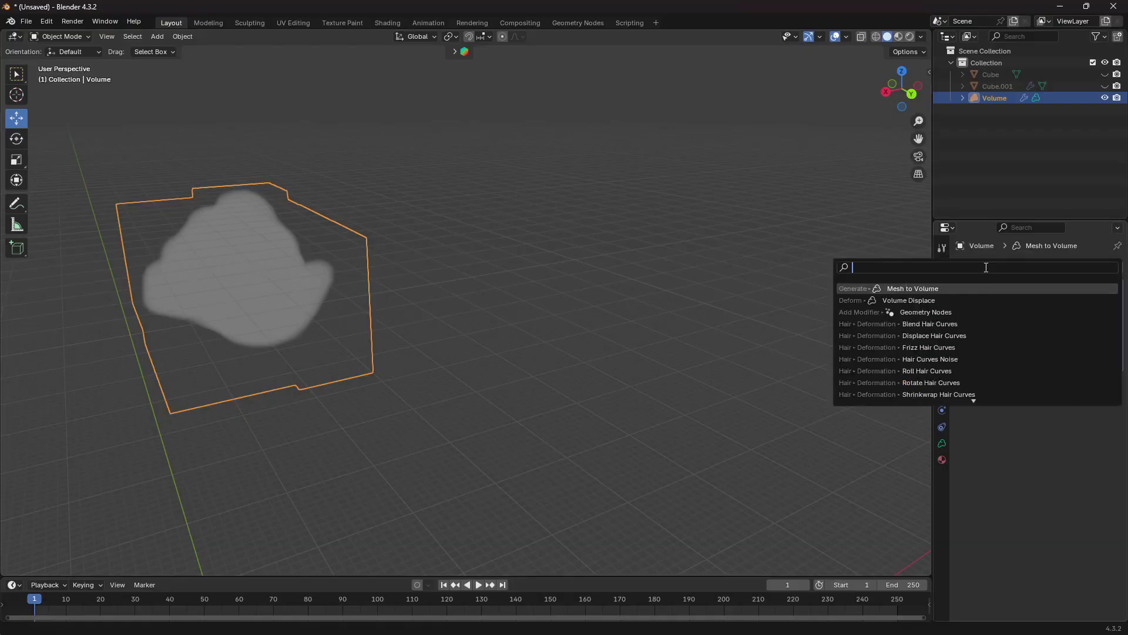
pyautogui.click(920, 300)
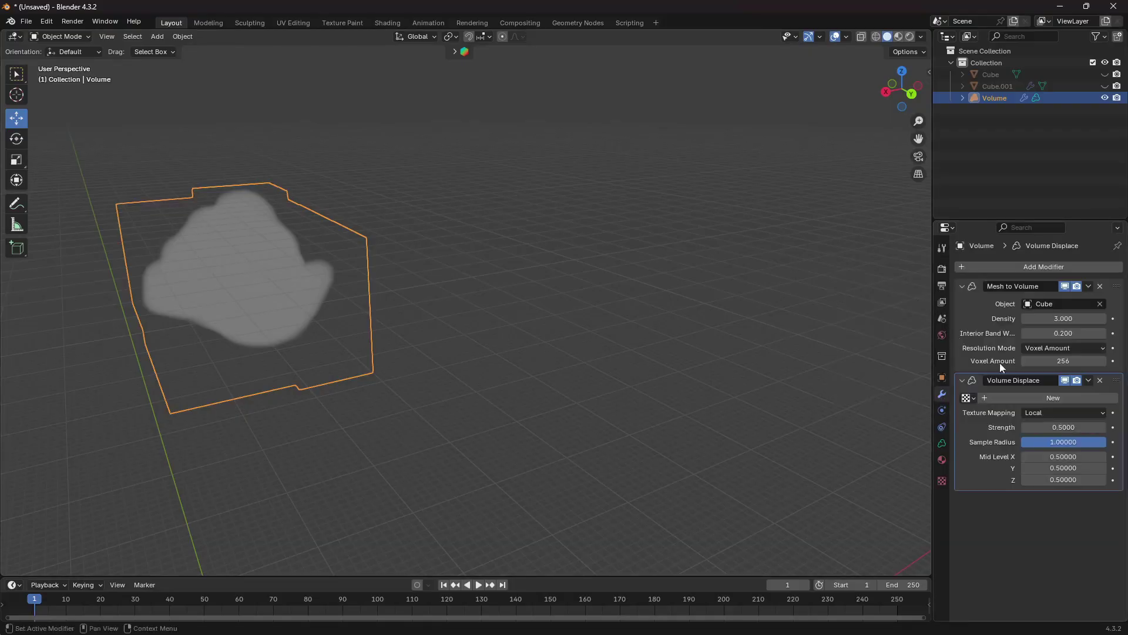
# Create a new Clouds texture for the Volume Displace modifier and set its size to 1.05.
pyautogui.click(1088, 397)
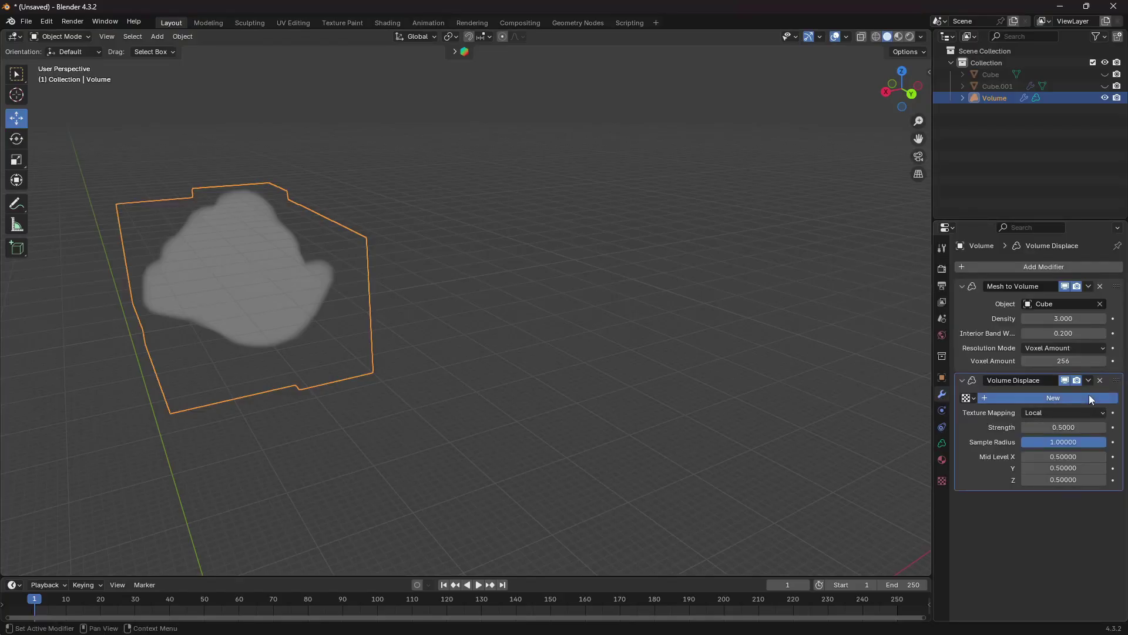
pyautogui.click(1113, 399)
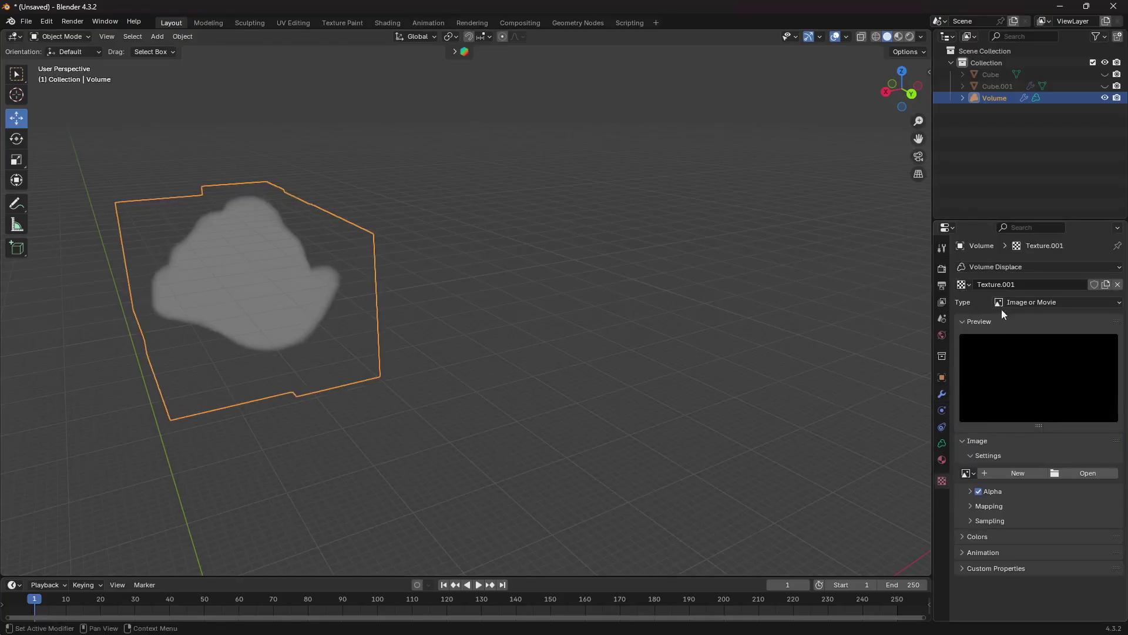
pyautogui.click(1024, 304)
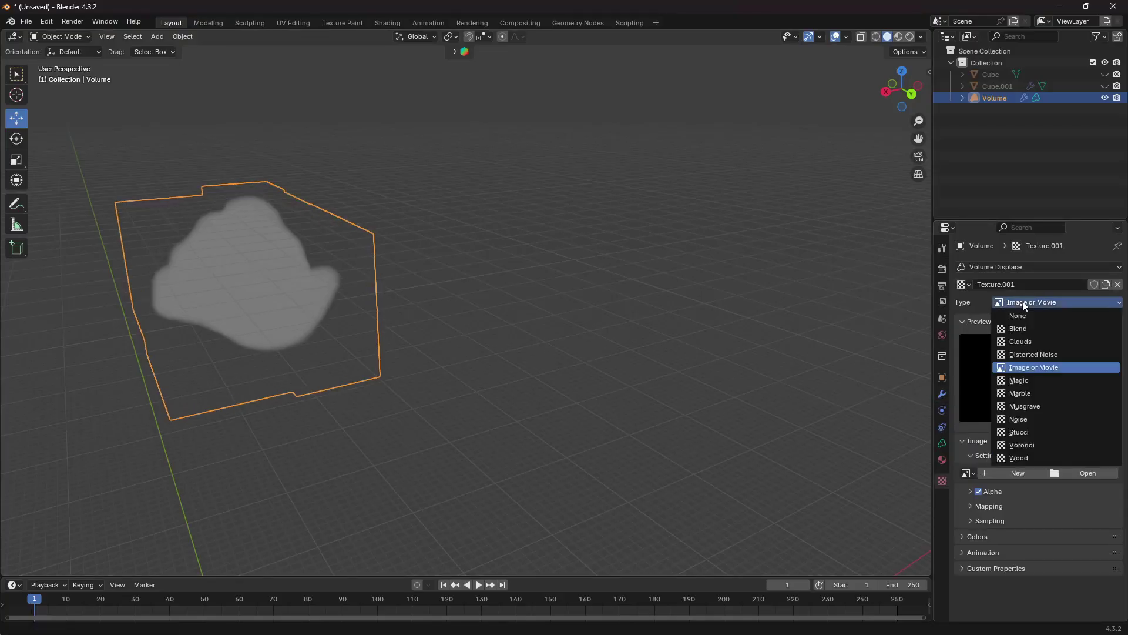
pyautogui.click(1031, 343)
pyautogui.moveTo(329, 341); pyautogui.dragTo(288, 330, button='middle')
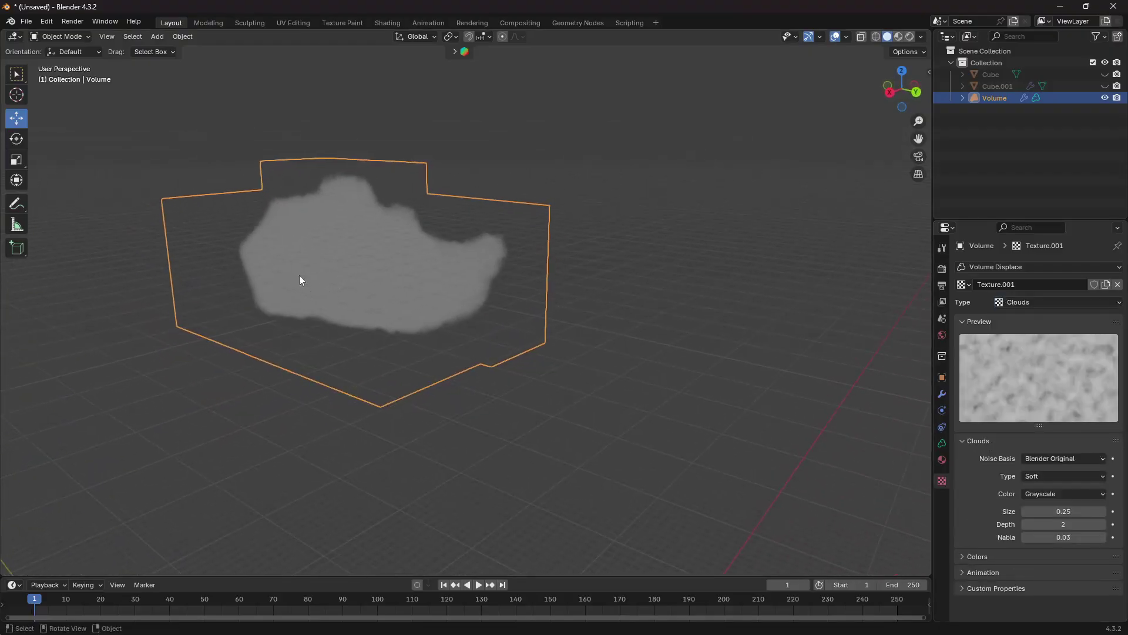
pyautogui.moveTo(1040, 511); pyautogui.dragTo(1096, 511)
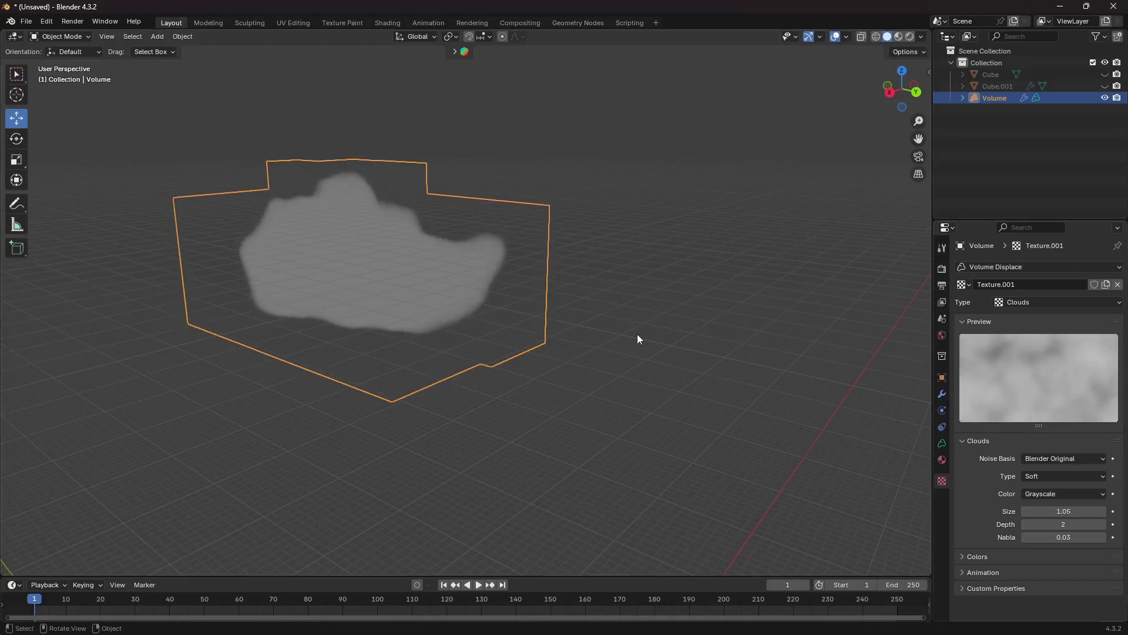
# Try a strength of 4 on the Volume Displace modifier.
pyautogui.click(942, 394)
pyautogui.moveTo(1071, 446); pyautogui.dragTo(1071, 446)
pyautogui.click(1073, 427)
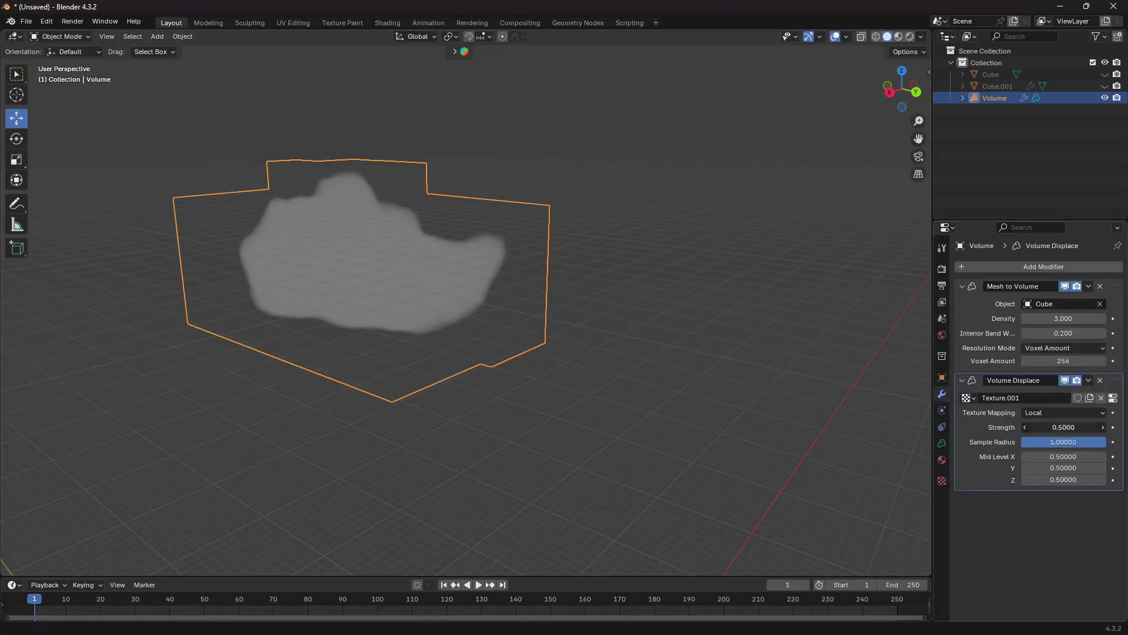
pyautogui.write('4')
pyautogui.press('Return')
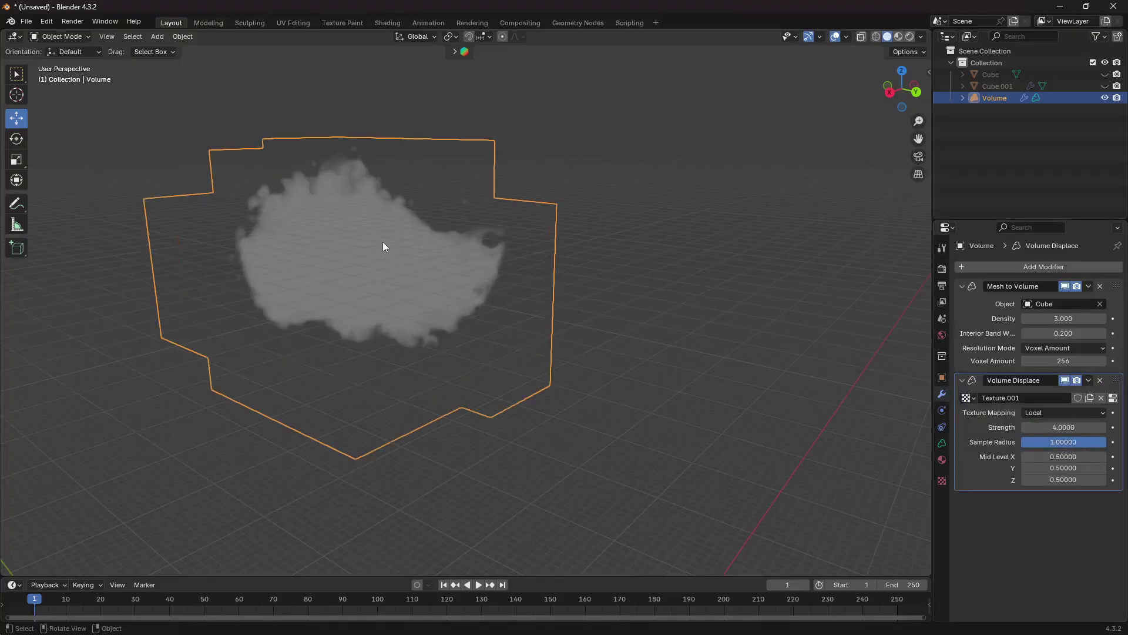
# Set the Volume Displace modifier's strength to 3 and check the cloud from another side.
pyautogui.click(1064, 428)
pyautogui.write('3')
pyautogui.press('Return')
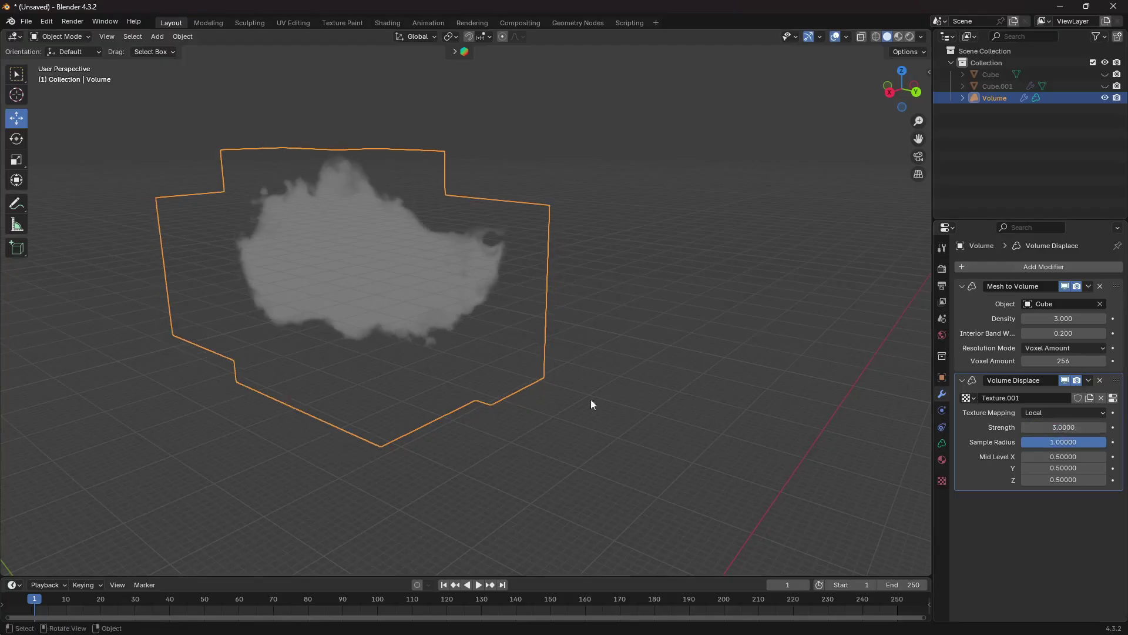
pyautogui.moveTo(591, 400); pyautogui.dragTo(395, 287, button='middle')
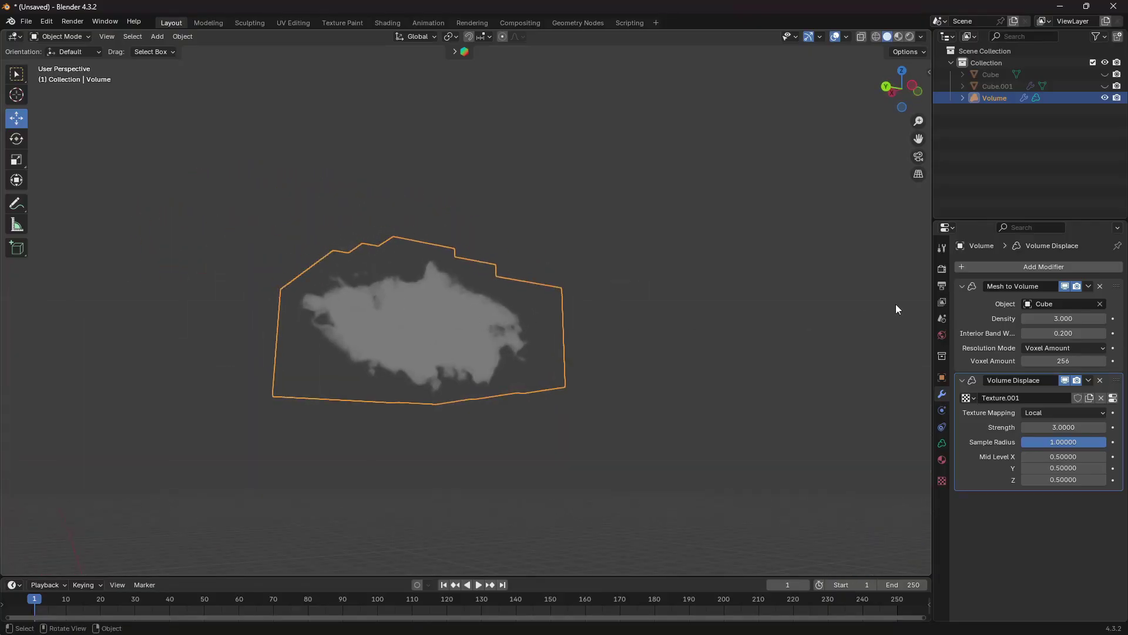
# Set the render engine to Cycles with GPU Compute as the device and display the viewport in Rendered shading.
pyautogui.click(942, 269)
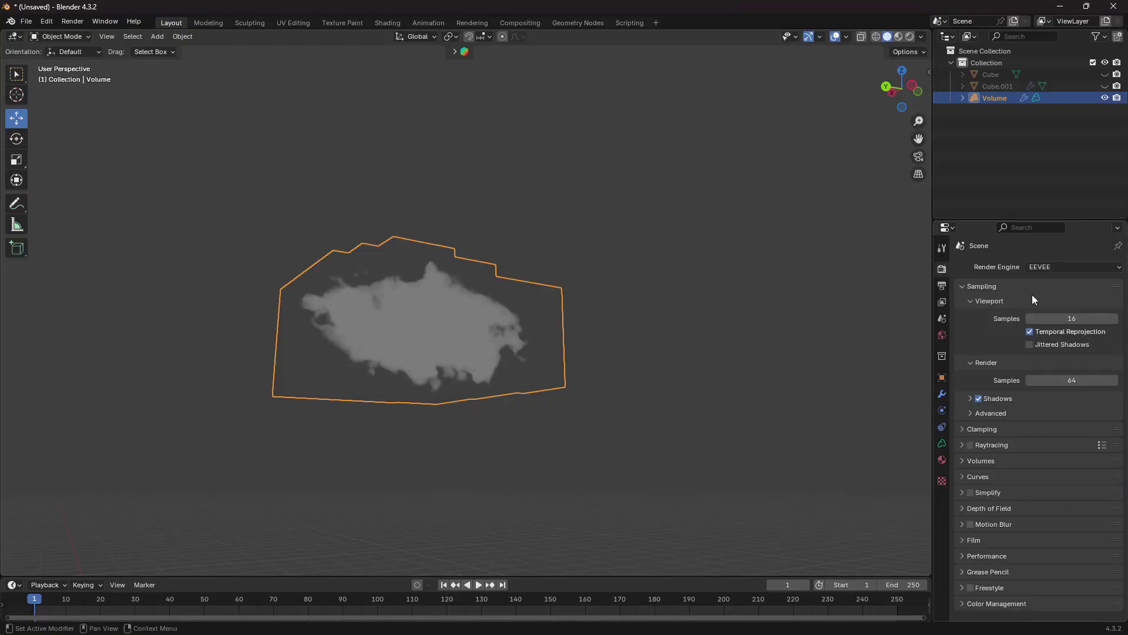
pyautogui.click(1062, 268)
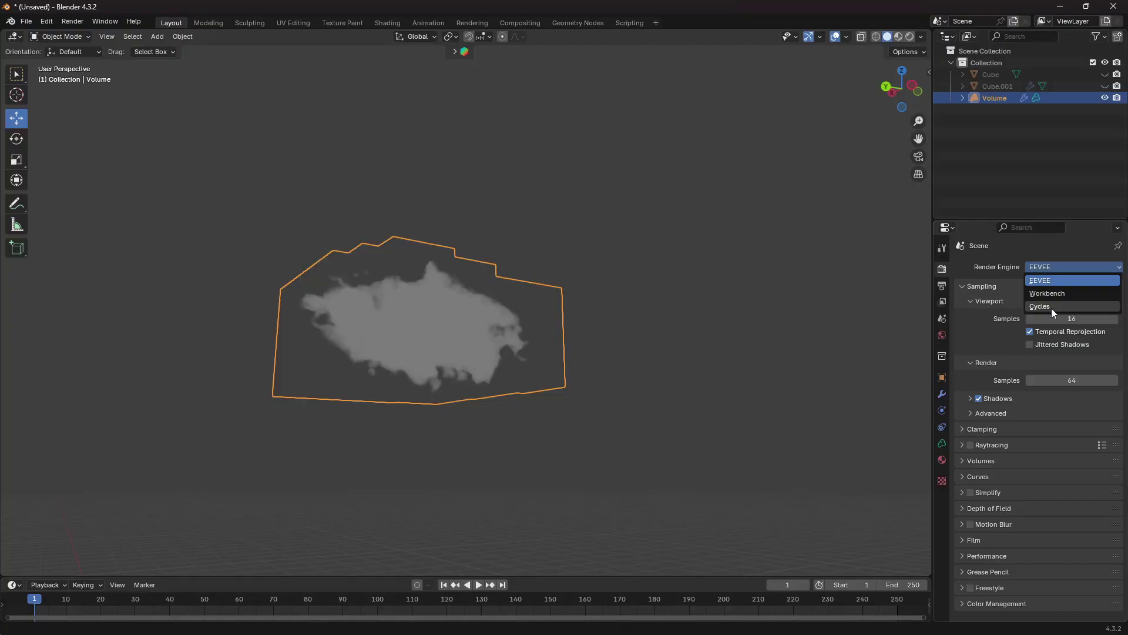
pyautogui.click(1052, 307)
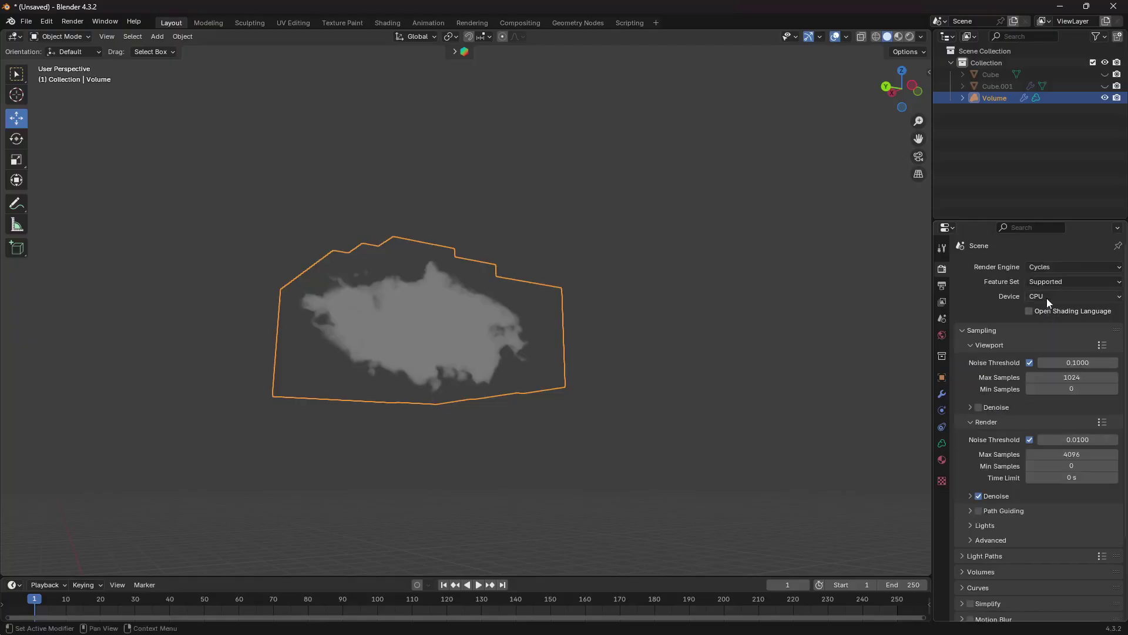
pyautogui.click(1048, 299)
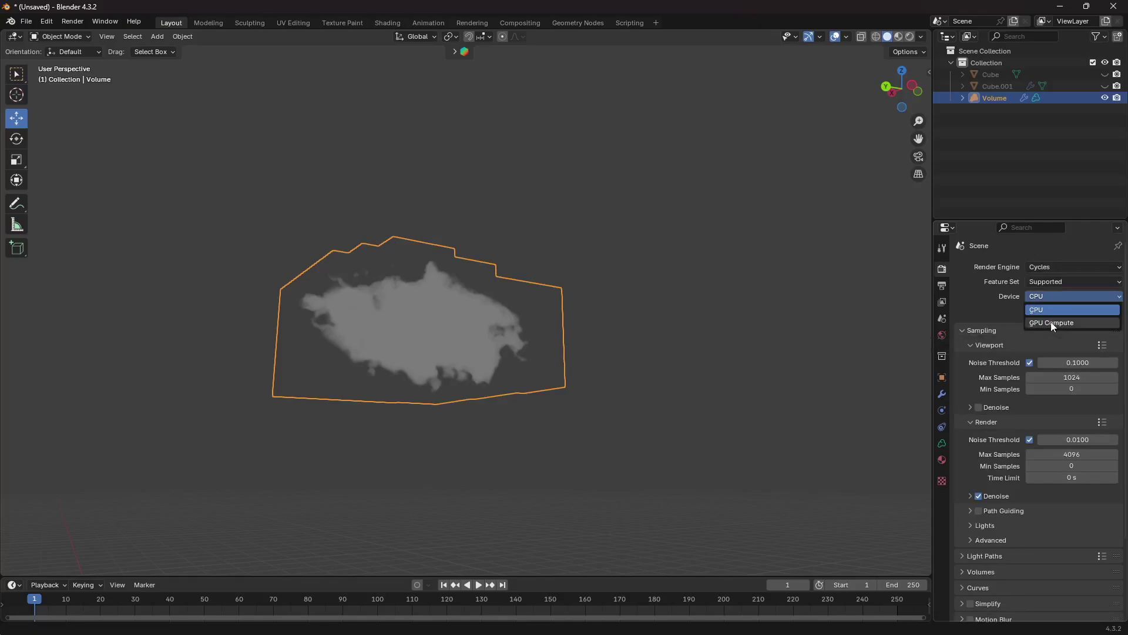
pyautogui.click(1051, 322)
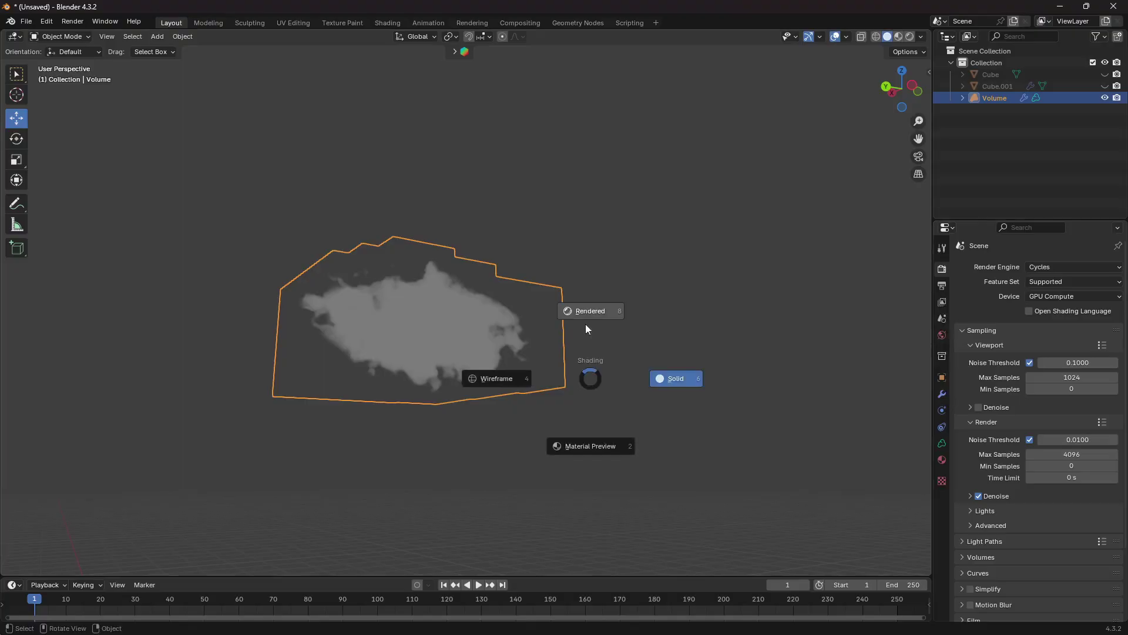
pyautogui.click(588, 315)
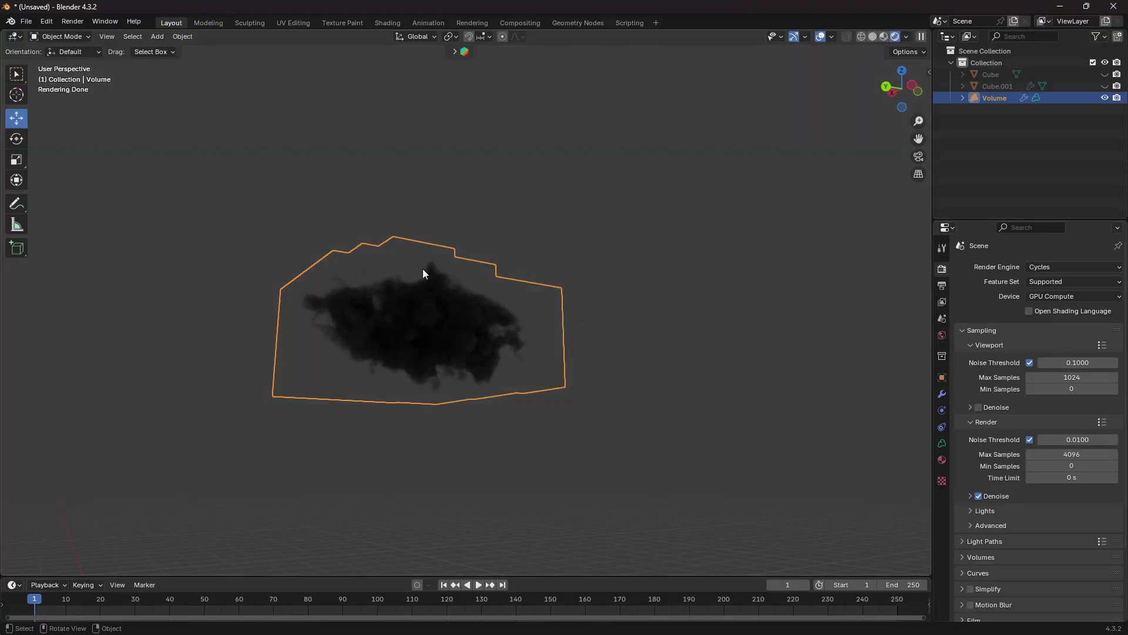
# Use a Nishita Sky Texture as the world color, with sun elevation 83.6° and sun rotation 329°.
pyautogui.click(942, 335)
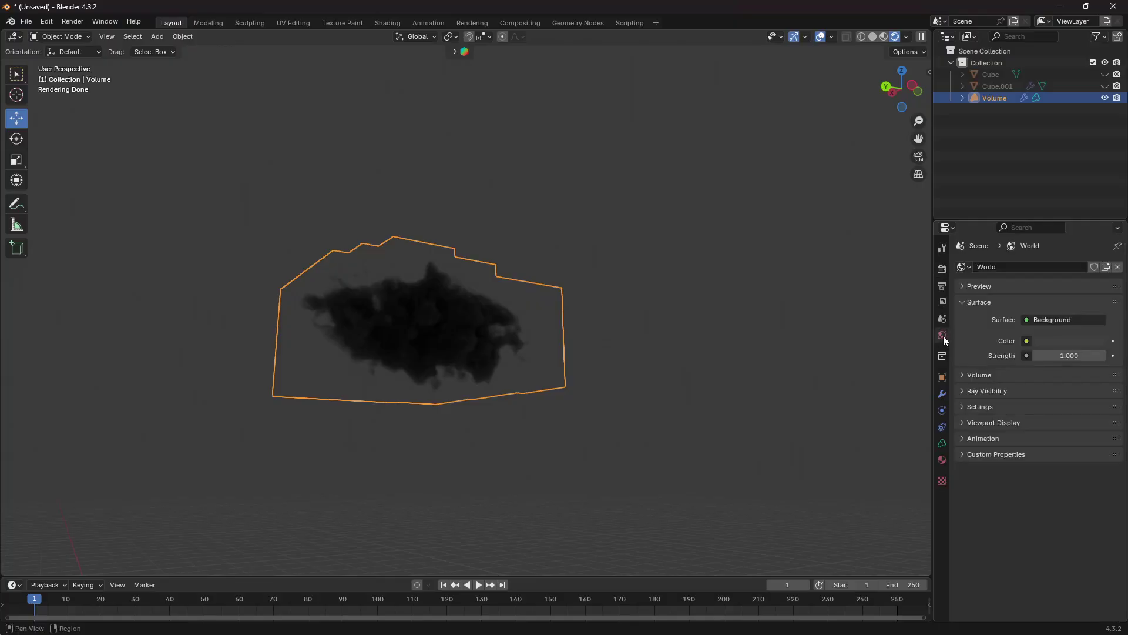
pyautogui.click(1027, 341)
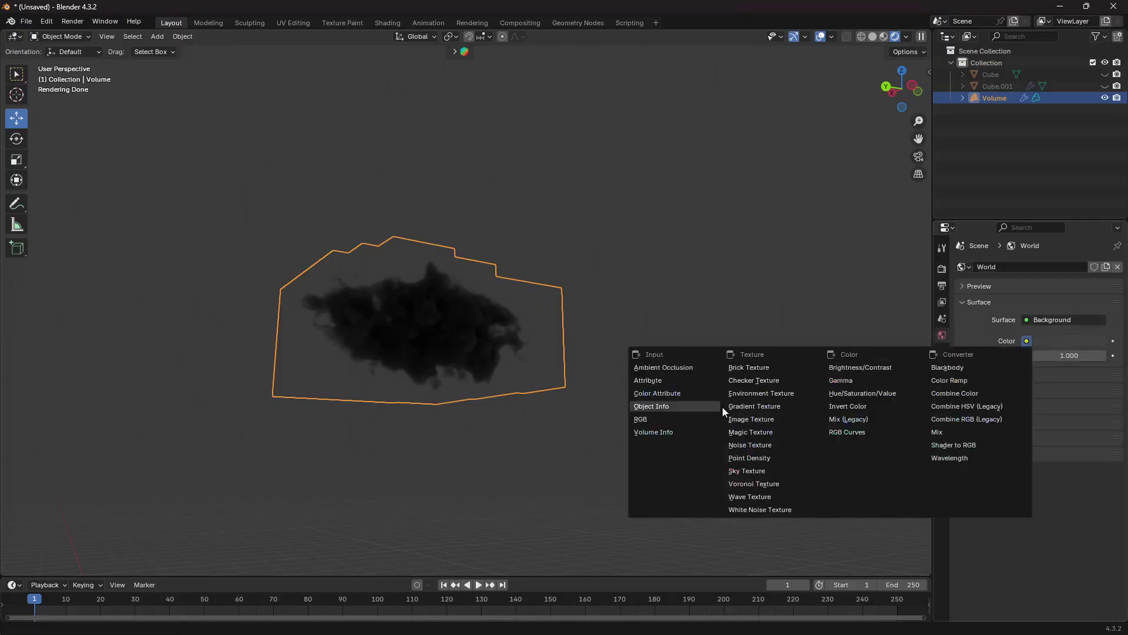
pyautogui.click(748, 471)
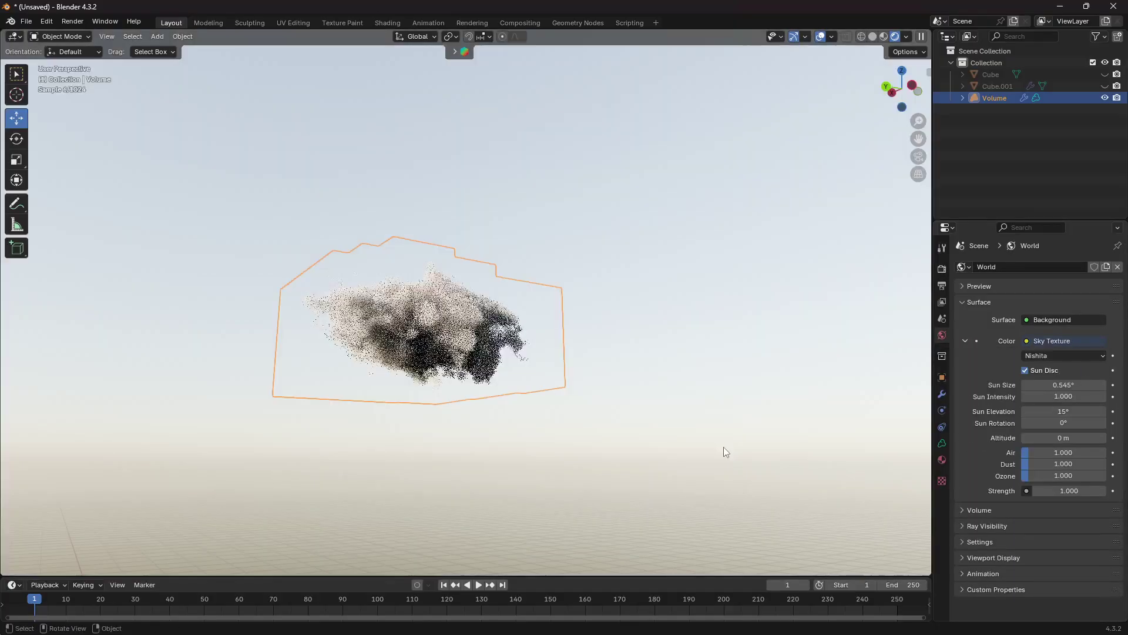
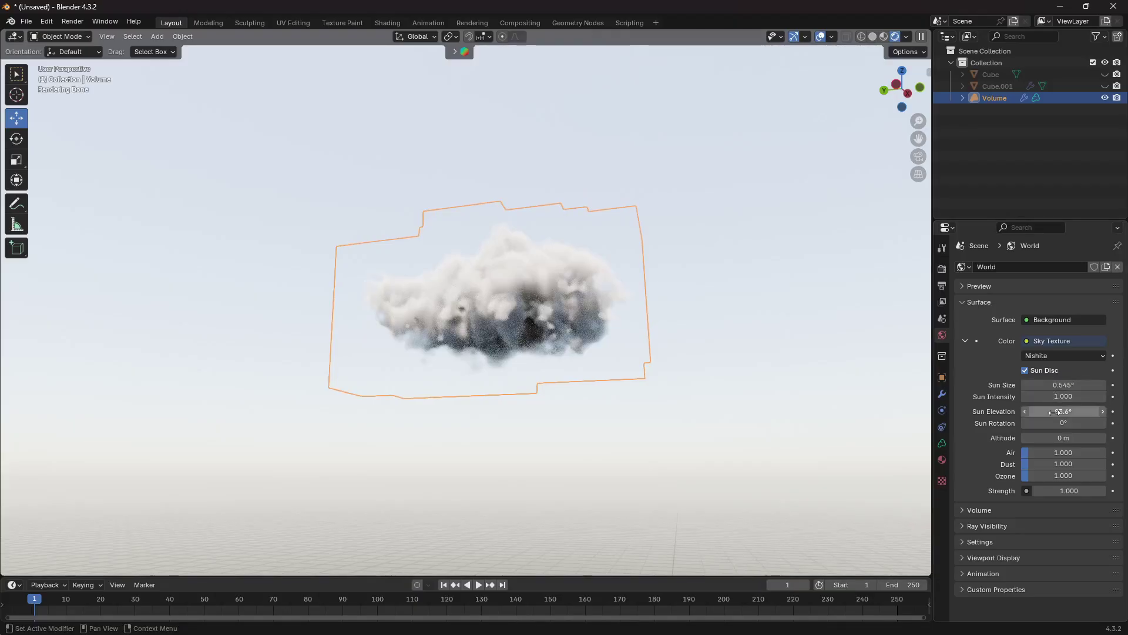
pyautogui.moveTo(1052, 423); pyautogui.dragTo(1111, 422)
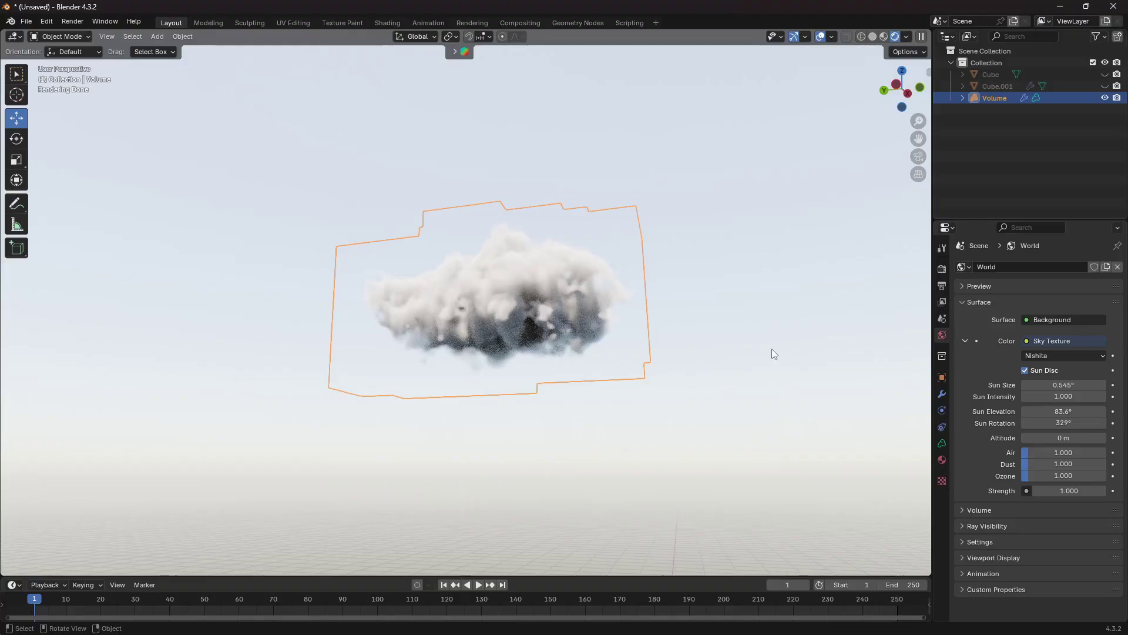
# Set the world background strength to 0.34.
pyautogui.click(1067, 492)
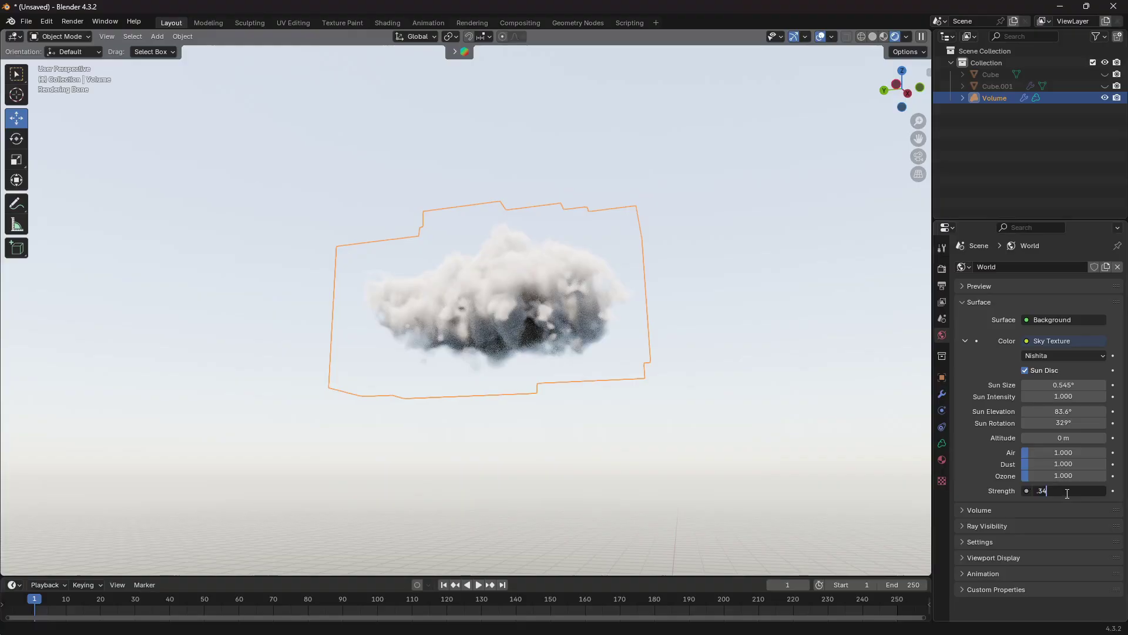
pyautogui.write('.34')
pyautogui.press('Return')
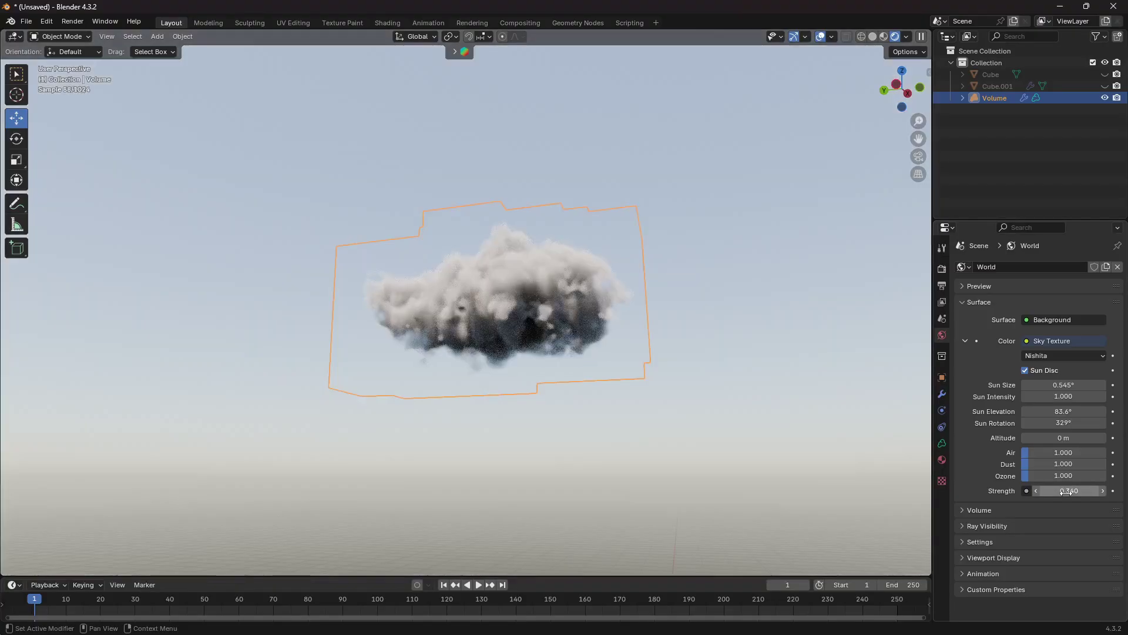
# Create a new material named Cloud for the volume object and open its volume shader settings.
pyautogui.click(943, 461)
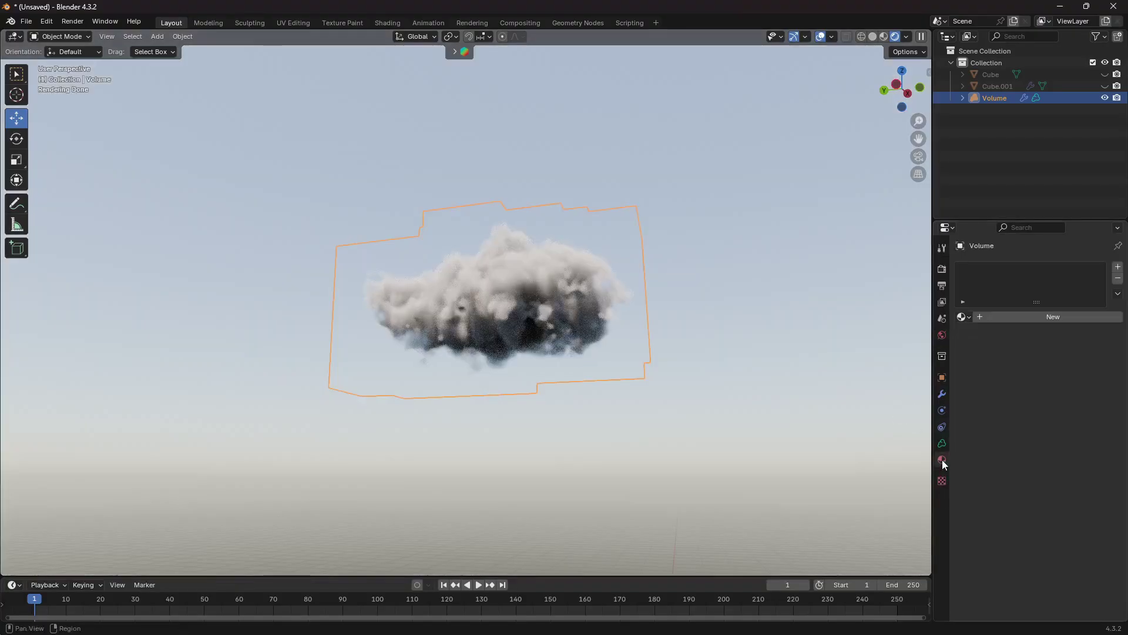
pyautogui.click(1023, 318)
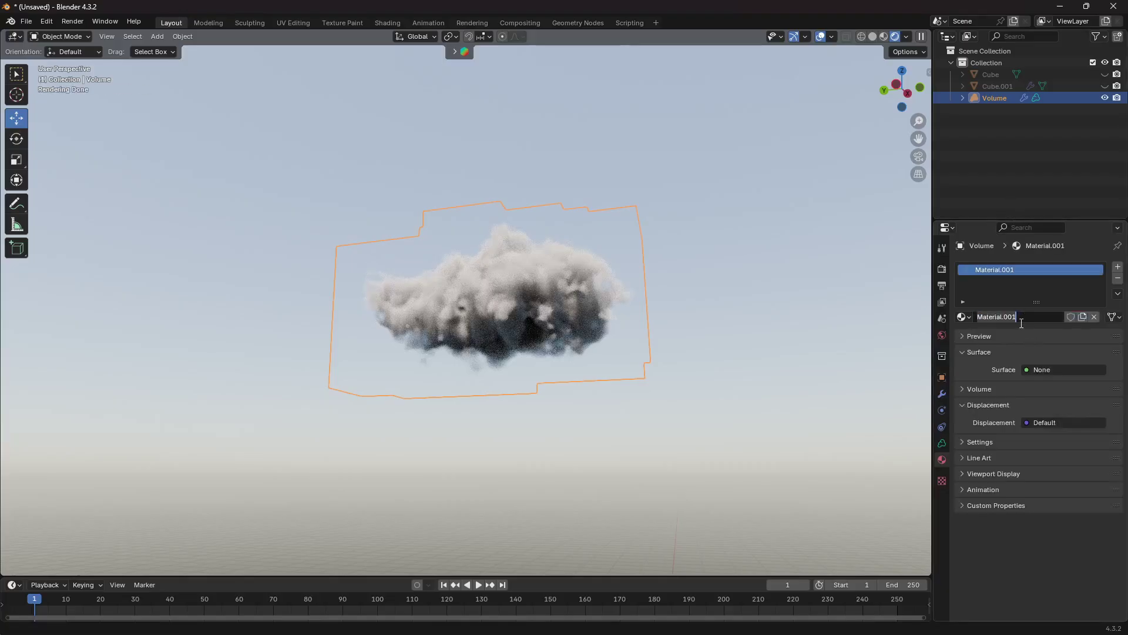
pyautogui.write('Cloud')
pyautogui.press('Return')
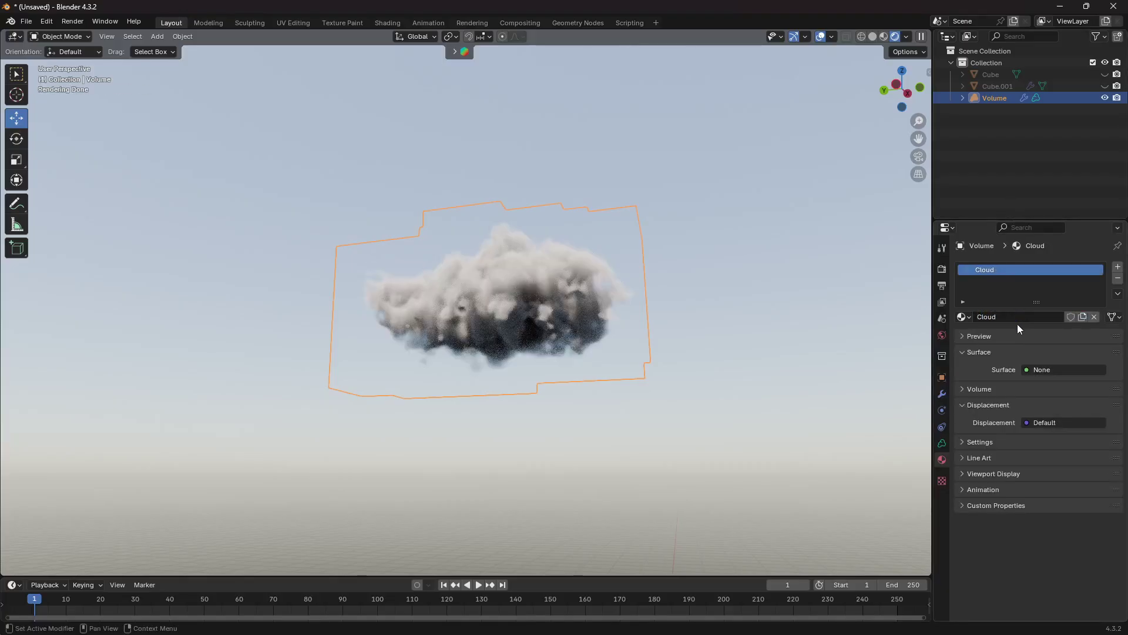
pyautogui.click(964, 388)
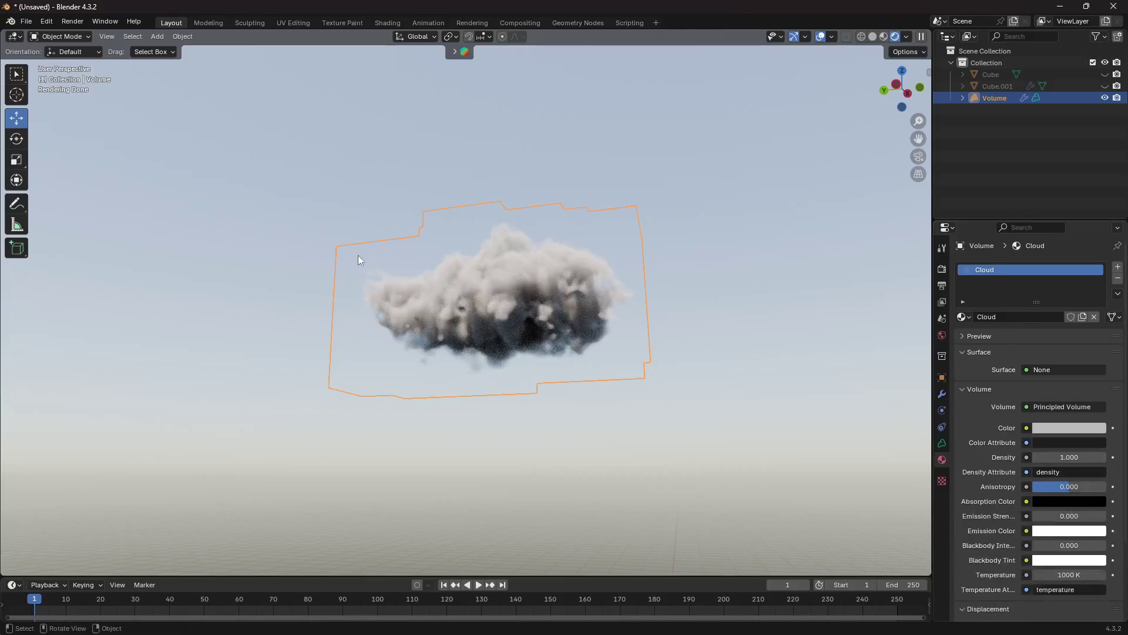
# Try a purple volume color on the Cloud material, then bring its saturation back to 0.
pyautogui.click(1058, 428)
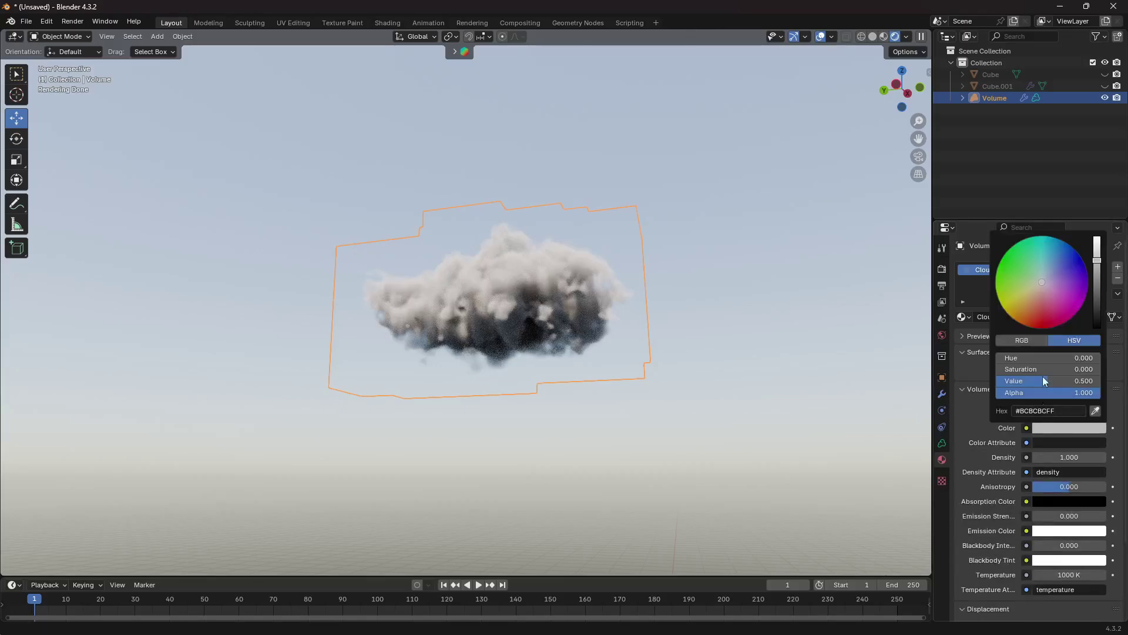
pyautogui.moveTo(1053, 284)
pyautogui.mouseDown()
pyautogui.moveTo(1023, 256)
pyautogui.moveTo(1056, 254)
pyautogui.moveTo(1072, 273)
pyautogui.mouseUp()
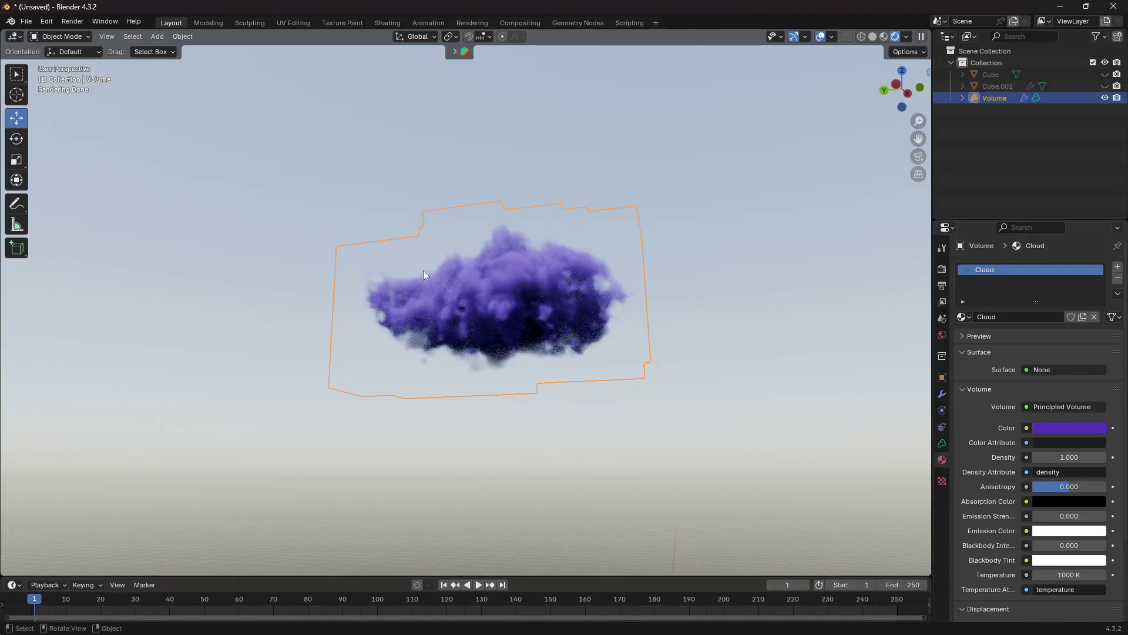
pyautogui.click(1041, 428)
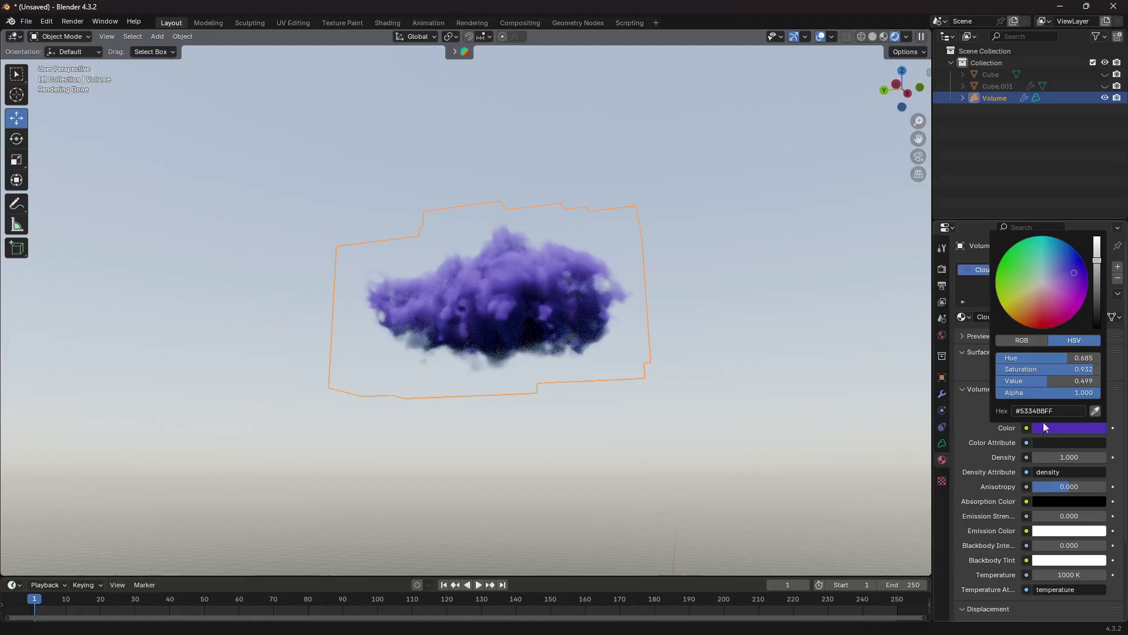
pyautogui.moveTo(1049, 369); pyautogui.dragTo(998, 365)
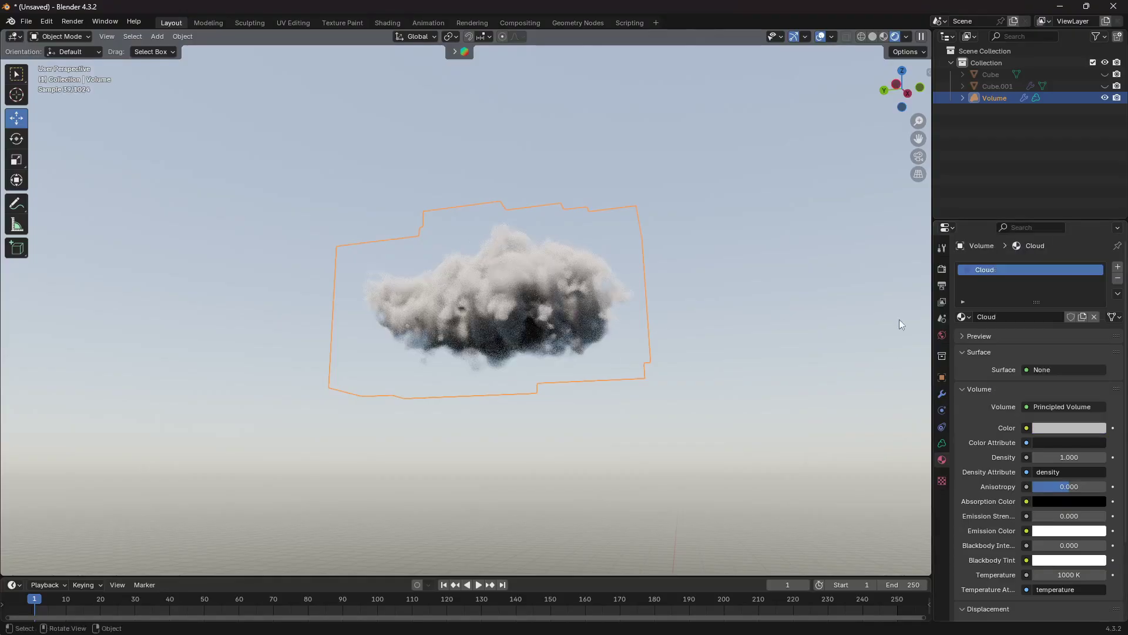
# Brighten the Cloud material's volume color to a value of about 0.77 and set its density to 0.5.
pyautogui.click(1042, 424)
pyautogui.moveTo(1097, 260); pyautogui.dragTo(1097, 242)
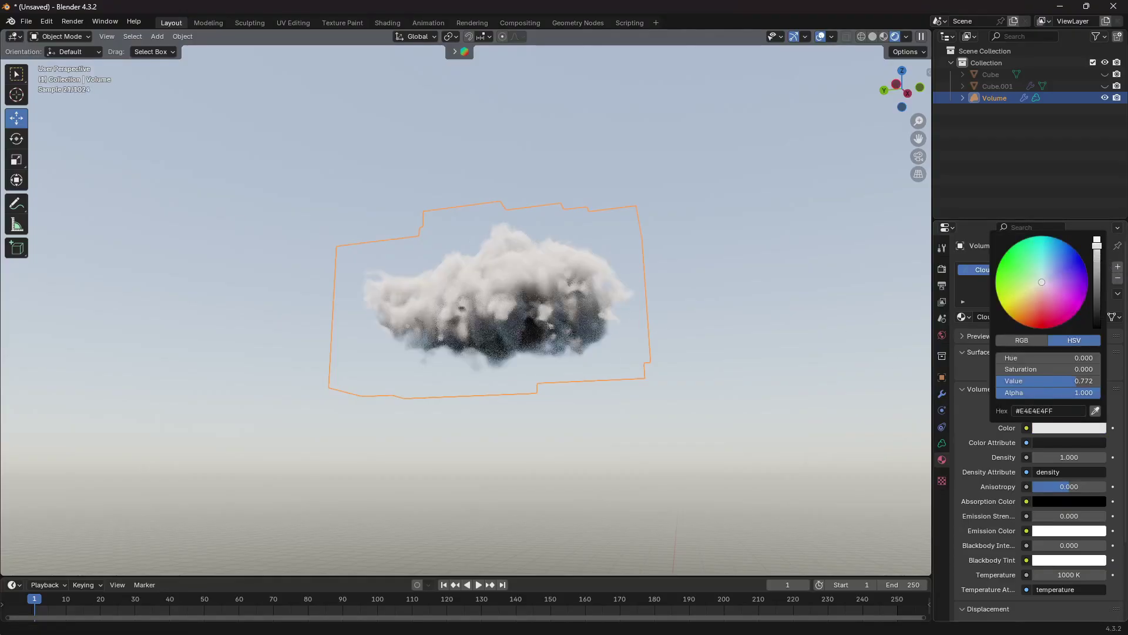
pyautogui.click(1057, 458)
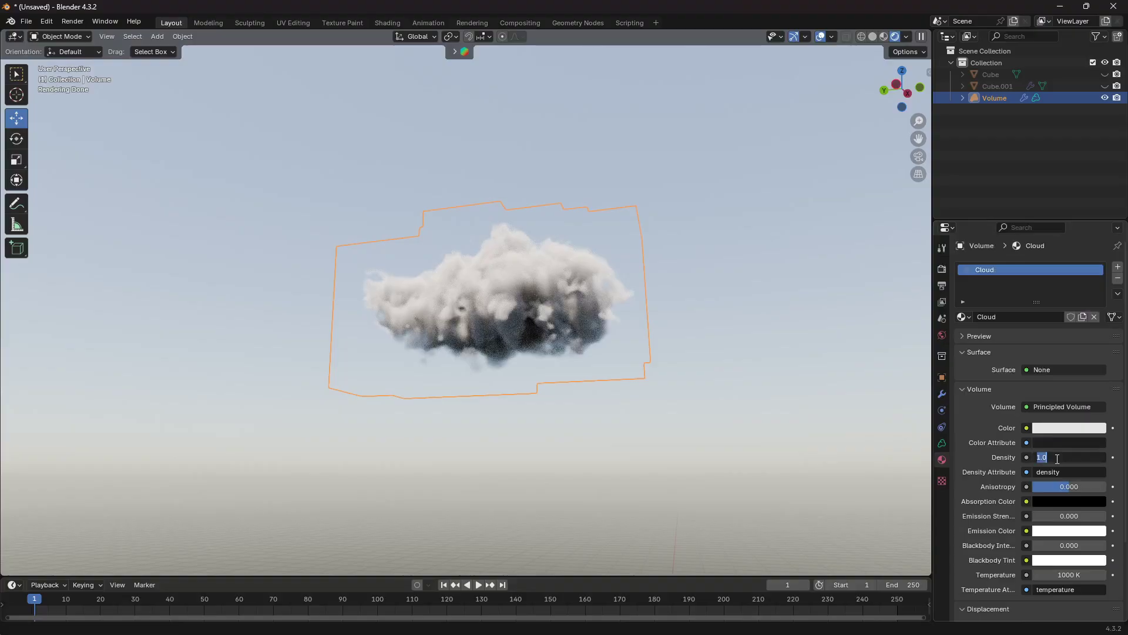
pyautogui.write('.5')
pyautogui.press('Return')
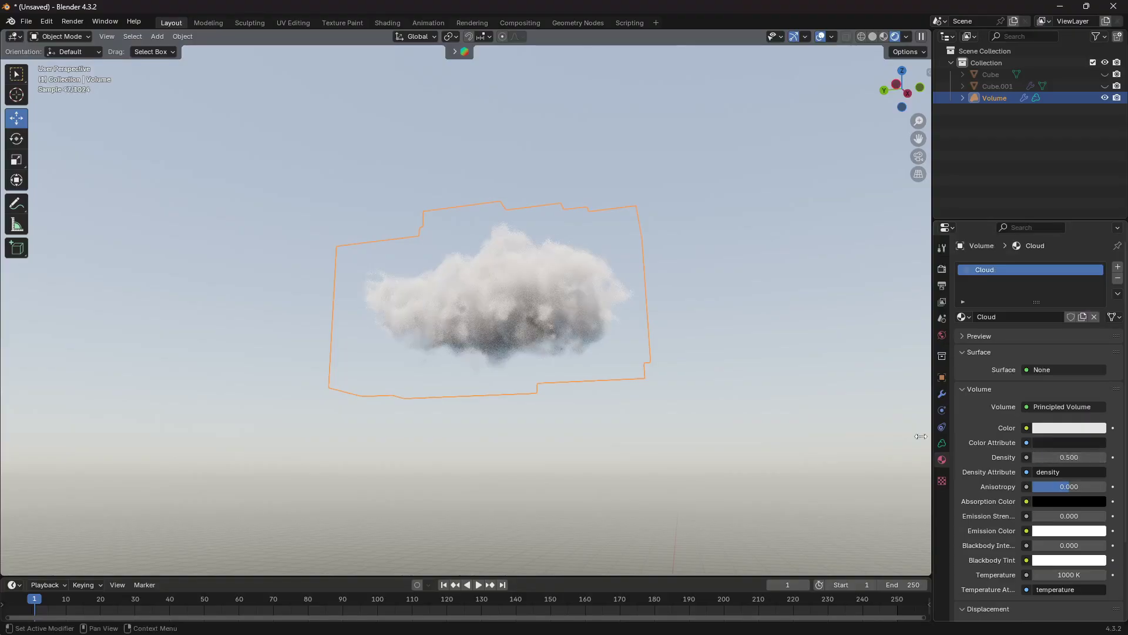
# Set the Cloud material's anisotropy to 0.52 and inspect the rendered cloud from different sides.
pyautogui.moveTo(511, 277); pyautogui.dragTo(463, 264, button='middle')
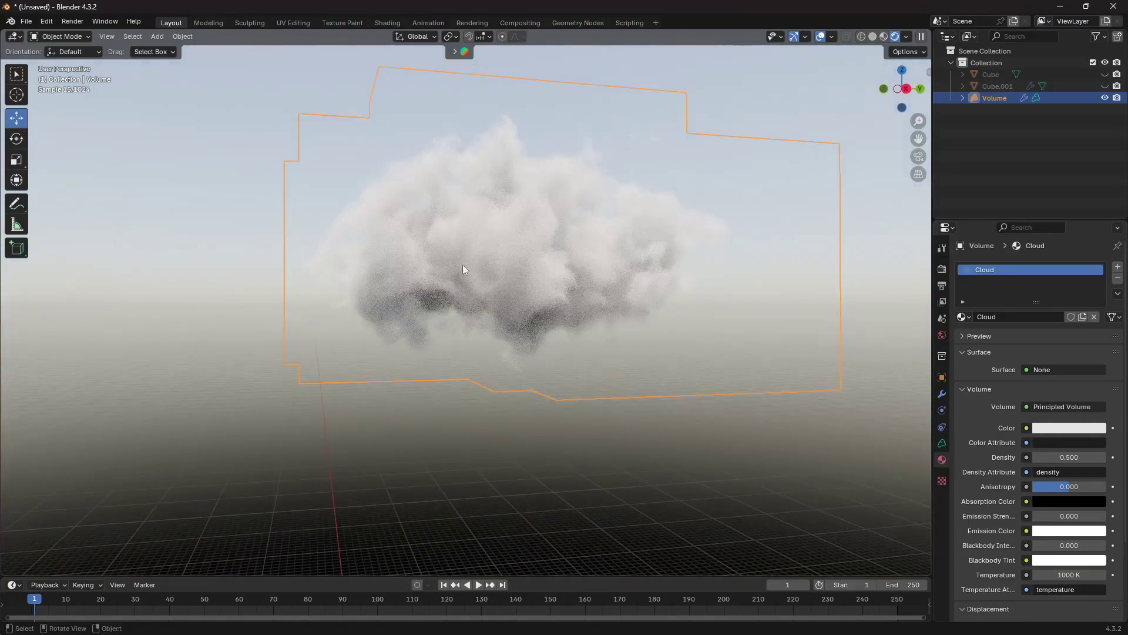
pyautogui.scroll(-5, 528, 252)
pyautogui.moveTo(576, 247); pyautogui.dragTo(552, 226, button='middle')
pyautogui.scroll(2, 529, 201)
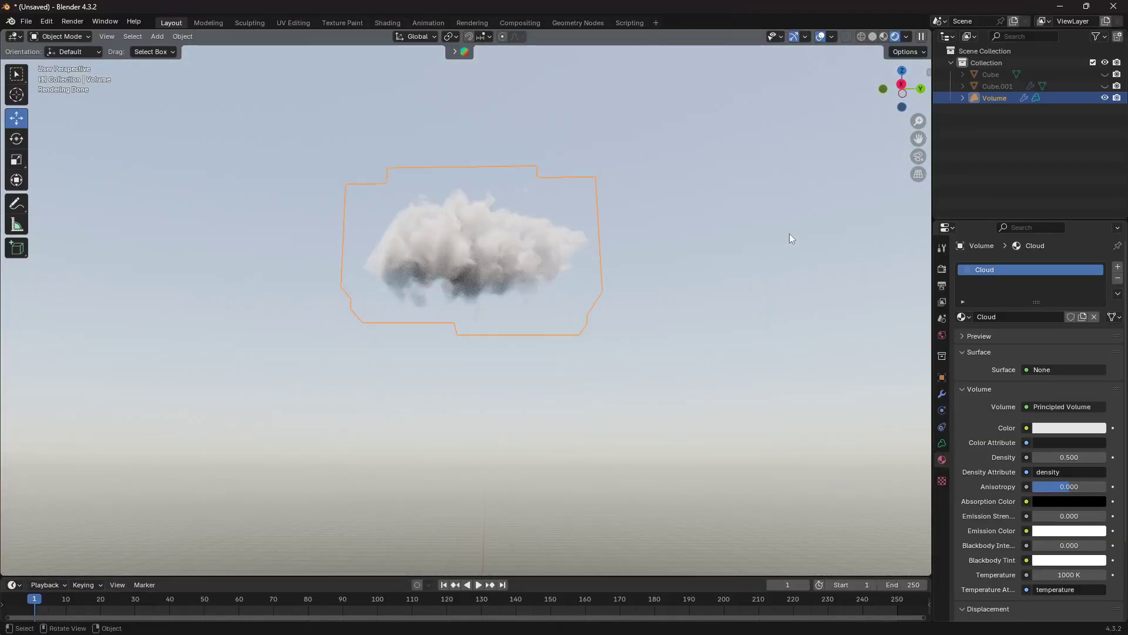
pyautogui.moveTo(1064, 493); pyautogui.dragTo(1086, 486)
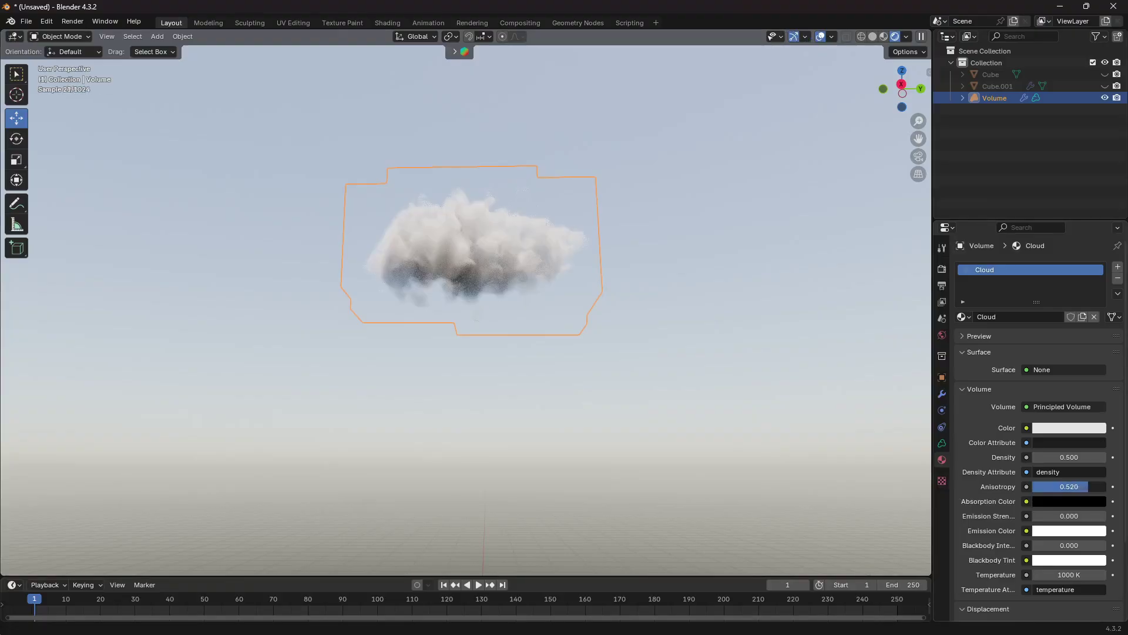
pyautogui.moveTo(514, 334); pyautogui.dragTo(782, 329, button='middle')
pyautogui.scroll(3, 526, 266)
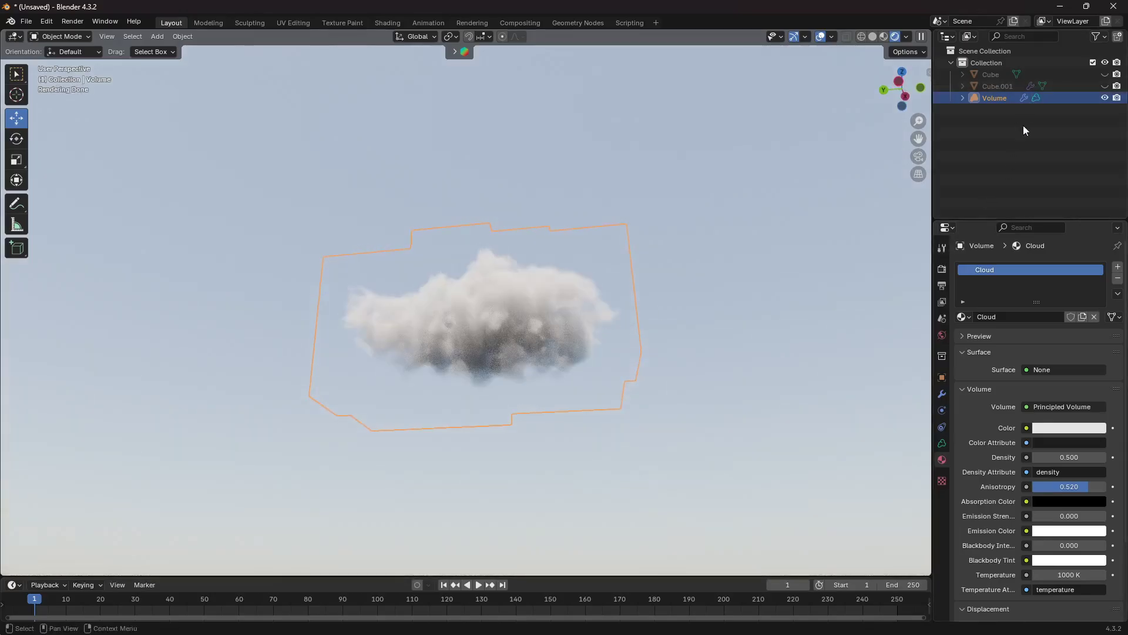
# Set the world background strength to 0.5.
pyautogui.click(942, 335)
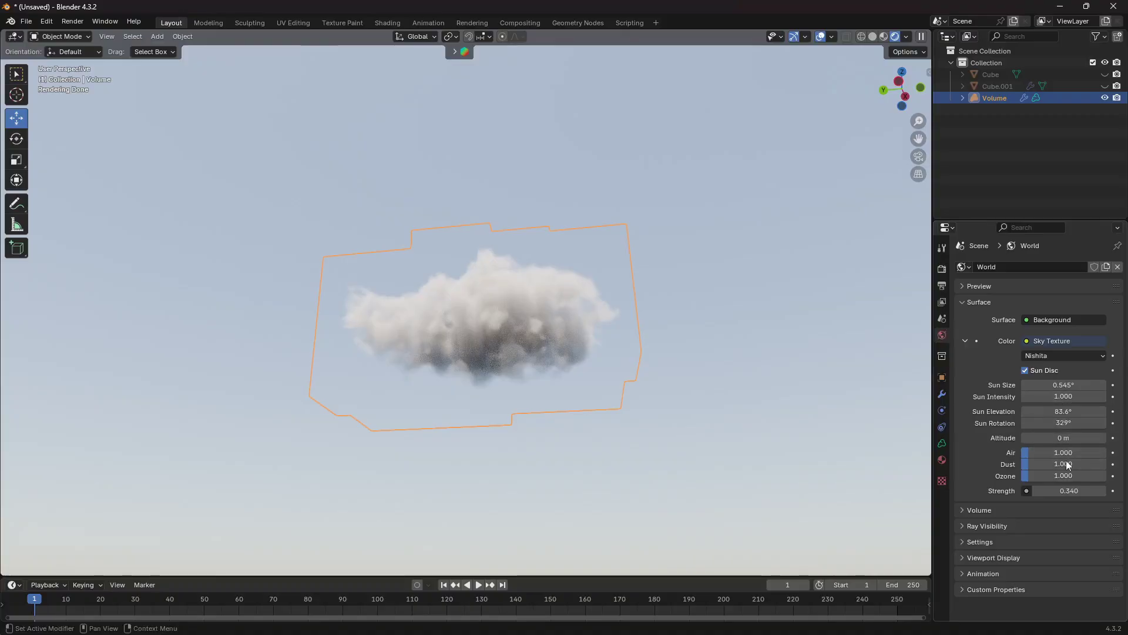
pyautogui.click(1067, 491)
pyautogui.write('0.5')
pyautogui.press('Return')
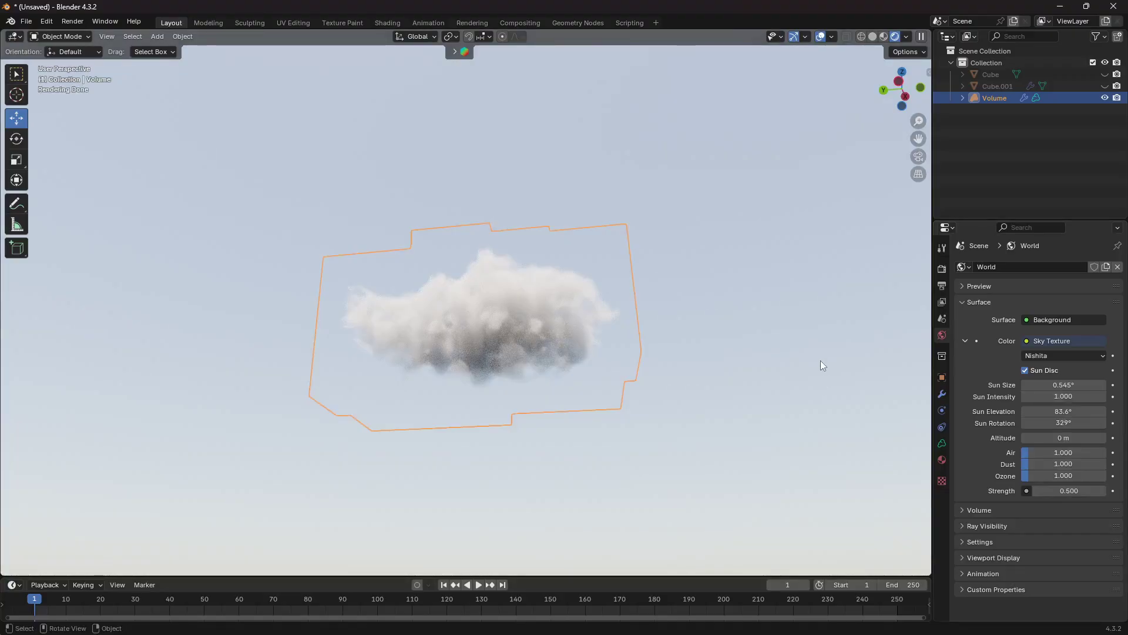
# Switch the viewport to Solid shading and unhide the mesh Cube.001.
pyautogui.click(1067, 88)
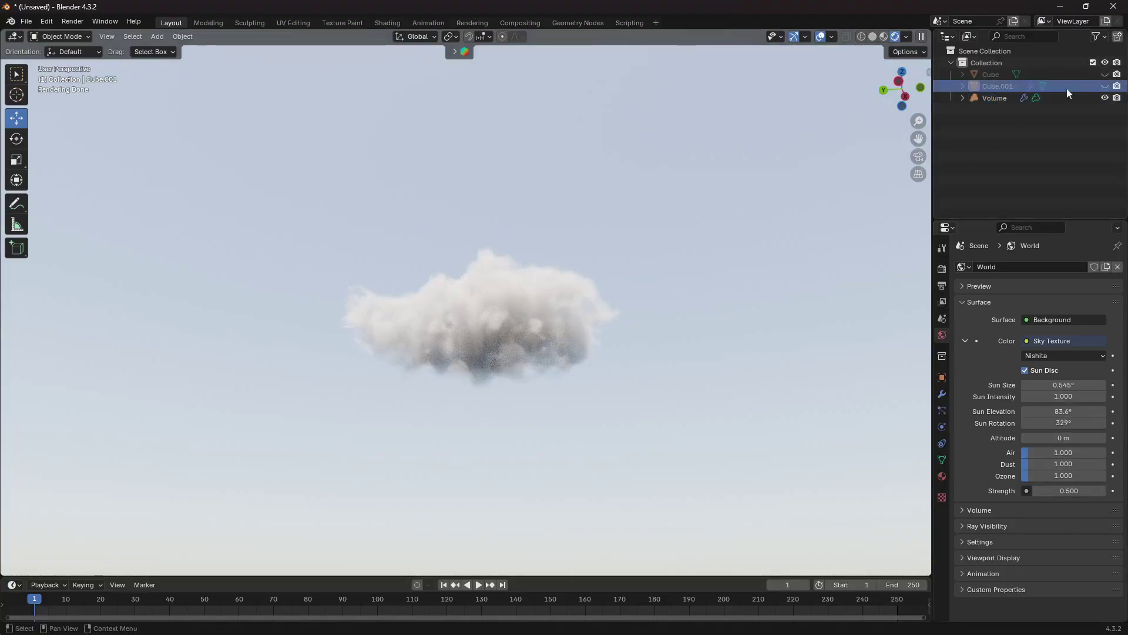
pyautogui.press('z')
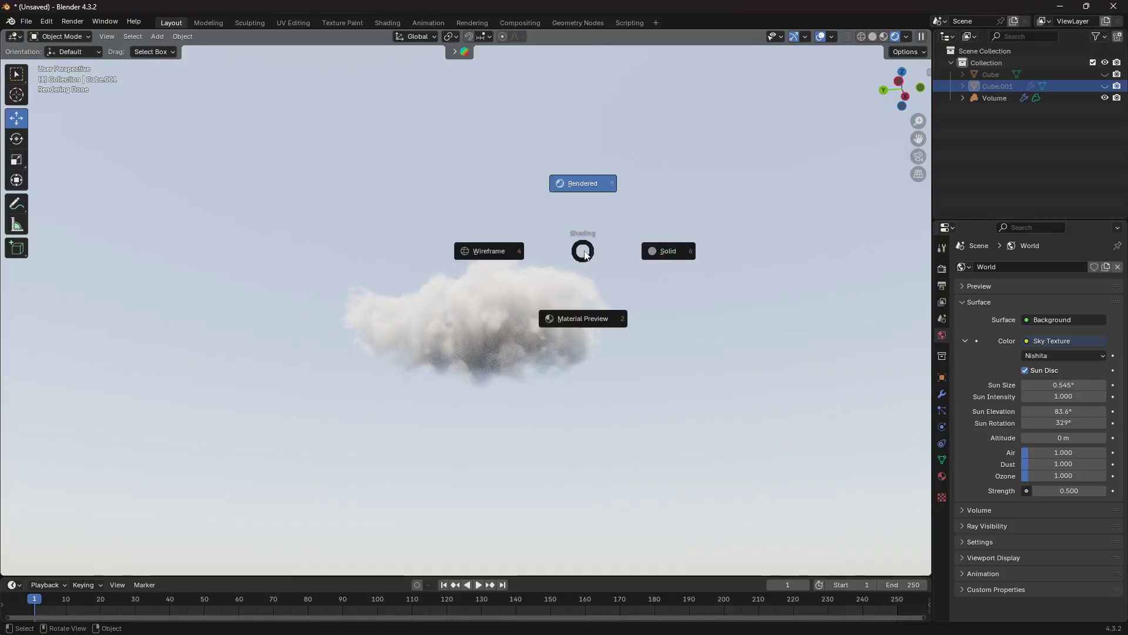
pyautogui.click(667, 252)
pyautogui.moveTo(681, 257); pyautogui.dragTo(578, 282, button='middle')
pyautogui.click(1105, 86)
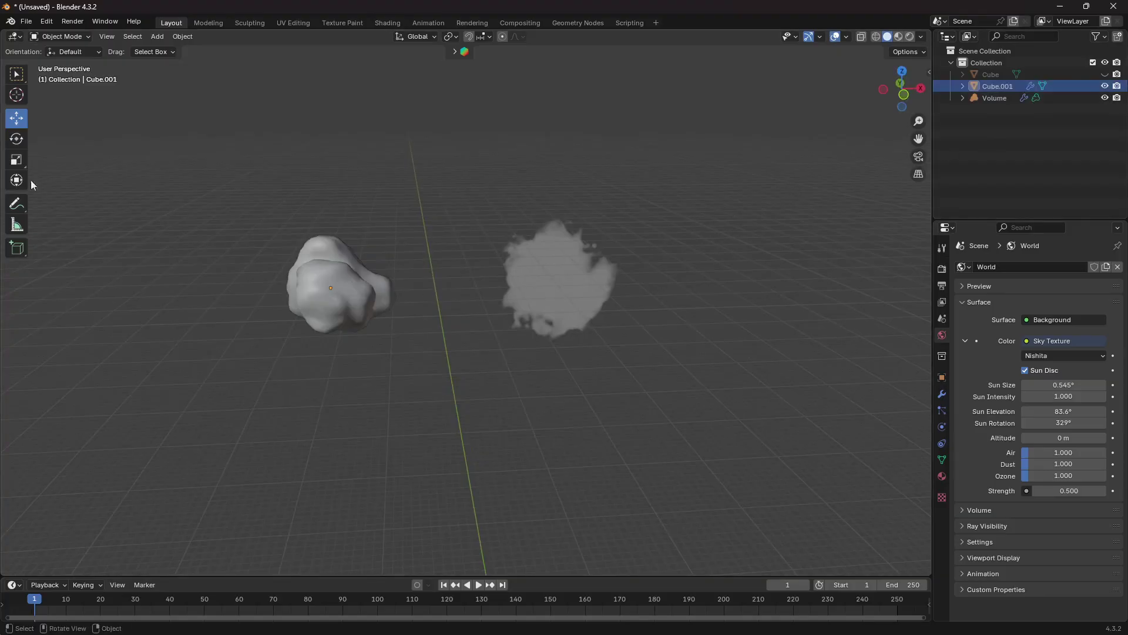
# Move the Cube.001 mesh along the X axis toward the volume cloud, and along Y so it sits beside it.
pyautogui.click(349, 304)
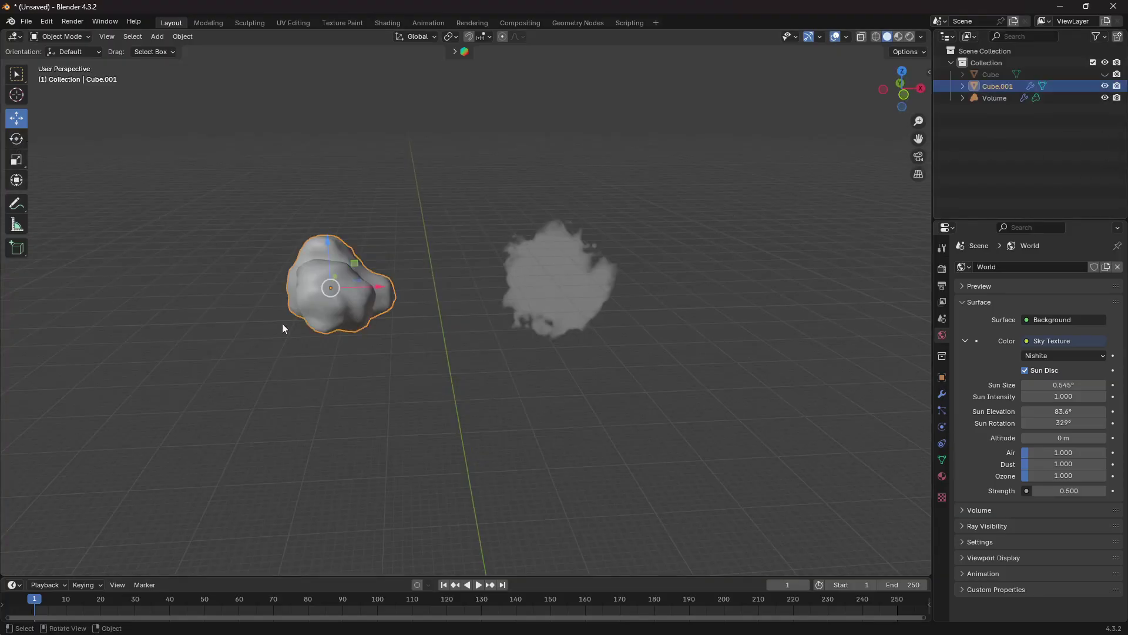
pyautogui.moveTo(371, 286); pyautogui.dragTo(581, 286)
pyautogui.moveTo(615, 328); pyautogui.dragTo(479, 308, button='middle')
pyautogui.moveTo(479, 307); pyautogui.dragTo(615, 304)
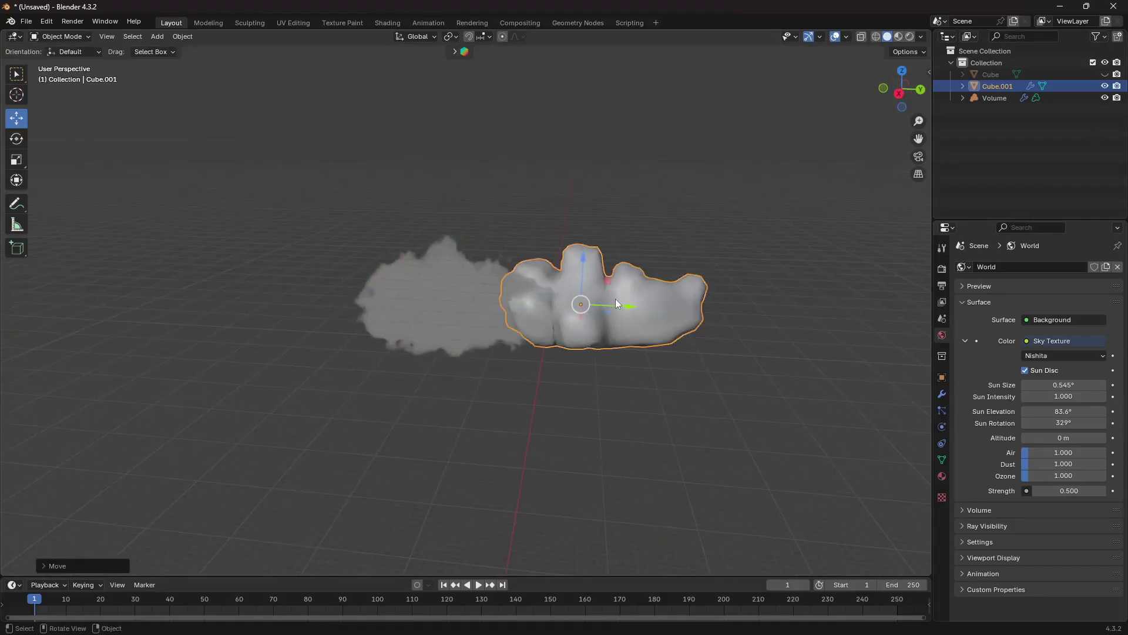
# Tilt the Cube.001 mesh with a free rotation, and scale it along its axes in Local transform orientation.
pyautogui.click(30, 141)
pyautogui.moveTo(564, 316); pyautogui.dragTo(533, 290)
pyautogui.click(23, 162)
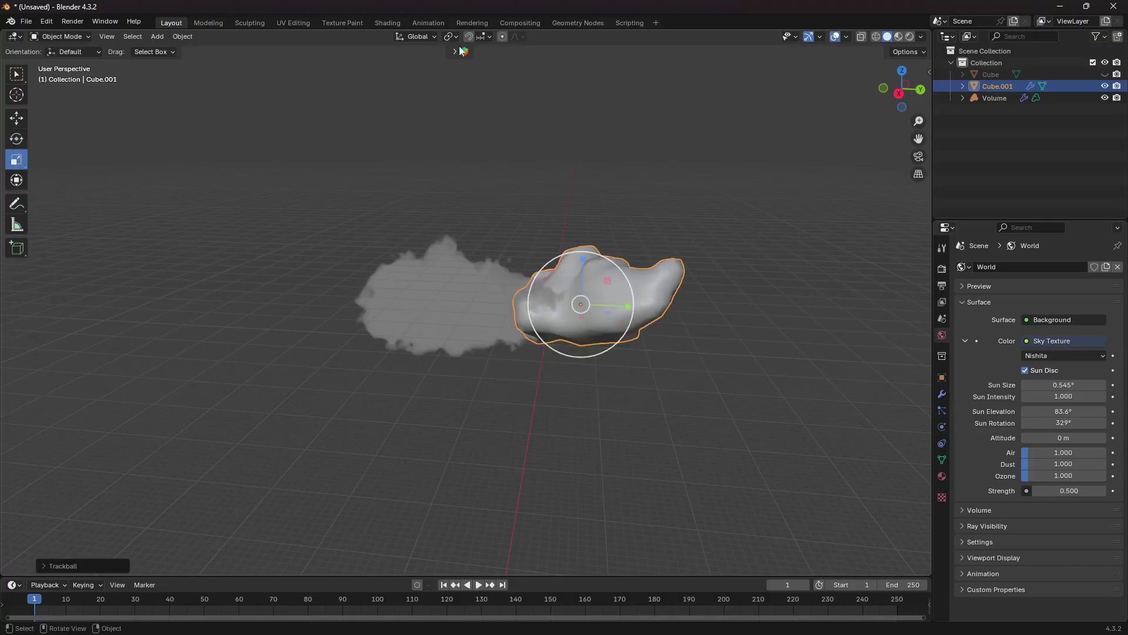
pyautogui.click(410, 36)
pyautogui.click(418, 84)
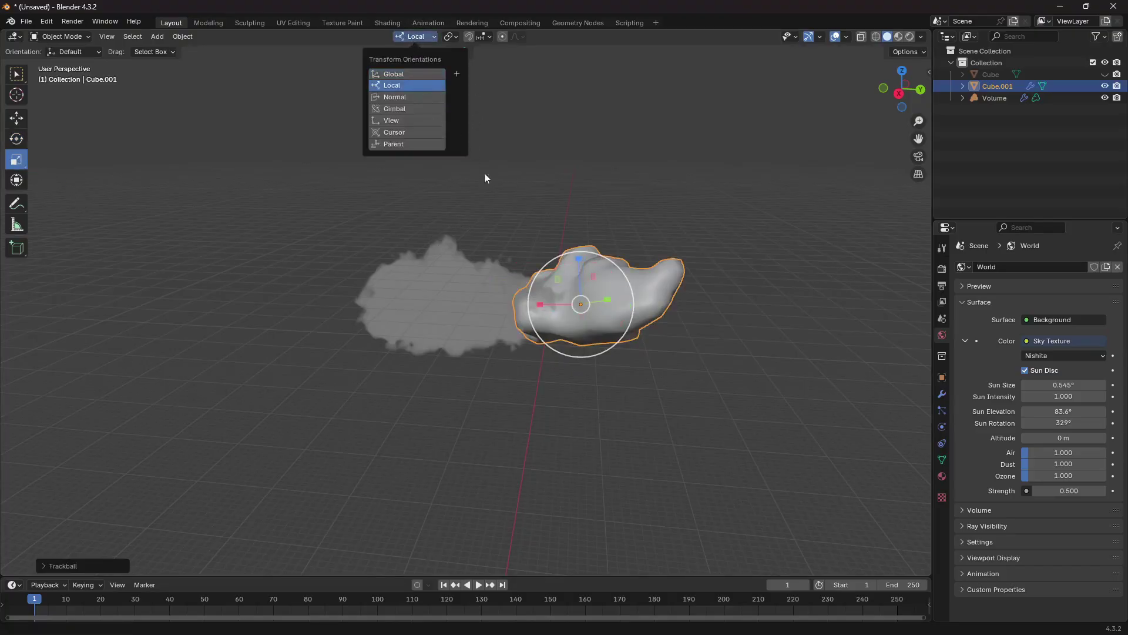
pyautogui.moveTo(607, 300)
pyautogui.mouseDown()
pyautogui.moveTo(589, 300)
pyautogui.moveTo(615, 302)
pyautogui.mouseUp()
pyautogui.moveTo(615, 302); pyautogui.dragTo(524, 333, button='middle')
pyautogui.moveTo(524, 333); pyautogui.dragTo(514, 333)
pyautogui.moveTo(557, 292)
pyautogui.mouseDown()
pyautogui.moveTo(554, 268)
pyautogui.moveTo(541, 296)
pyautogui.mouseUp()
pyautogui.moveTo(541, 297); pyautogui.dragTo(461, 354, button='middle')
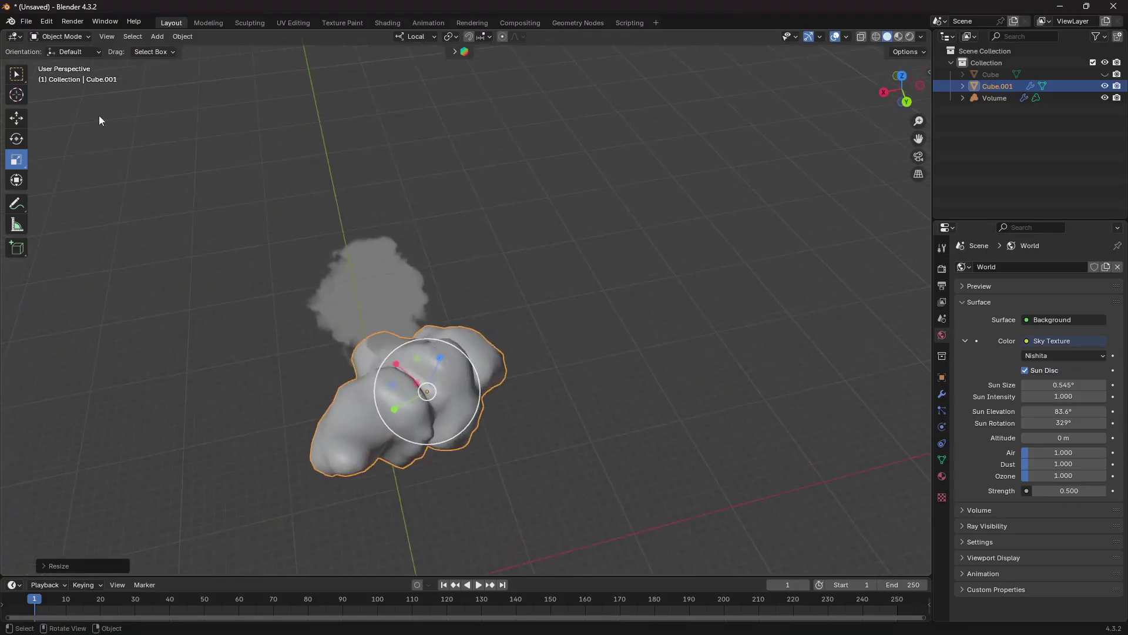
# Move the Cube.001 mesh freely so that one end overlaps the side of the volume cloud.
pyautogui.click(16, 118)
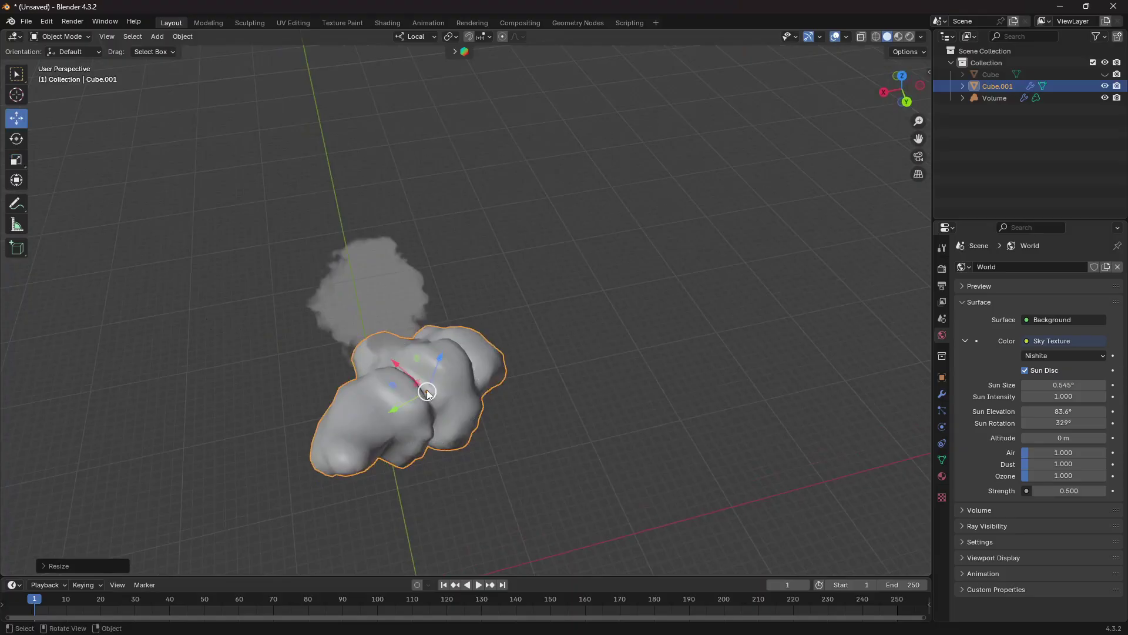
pyautogui.moveTo(427, 391); pyautogui.dragTo(377, 378)
pyautogui.moveTo(377, 379); pyautogui.dragTo(469, 326, button='middle')
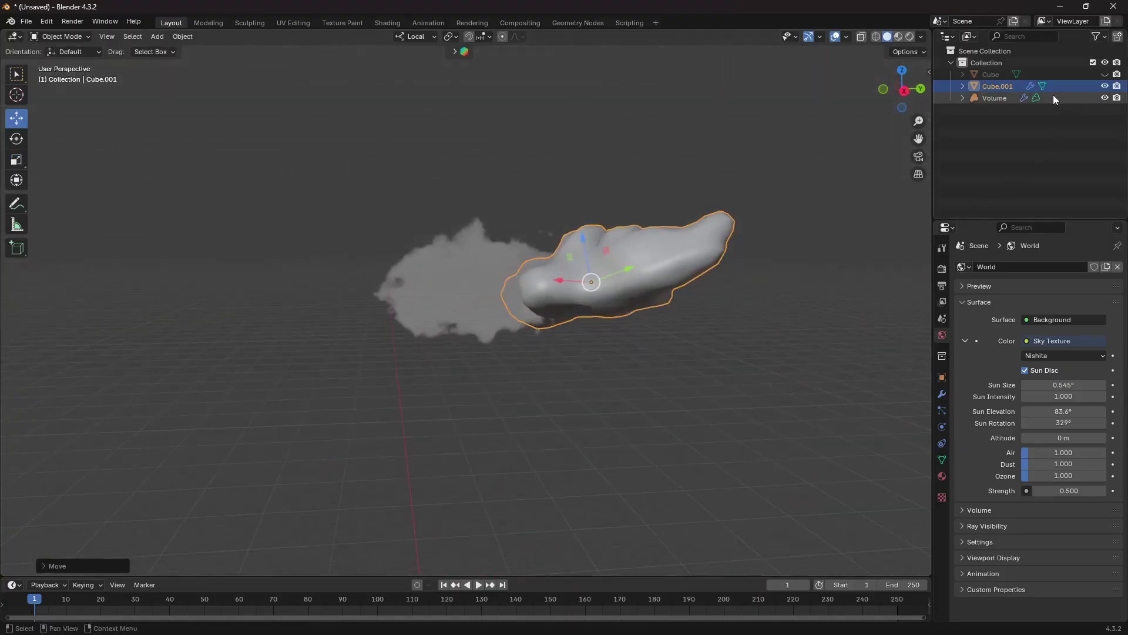
# Duplicate the Volume object in place.
pyautogui.click(1002, 97)
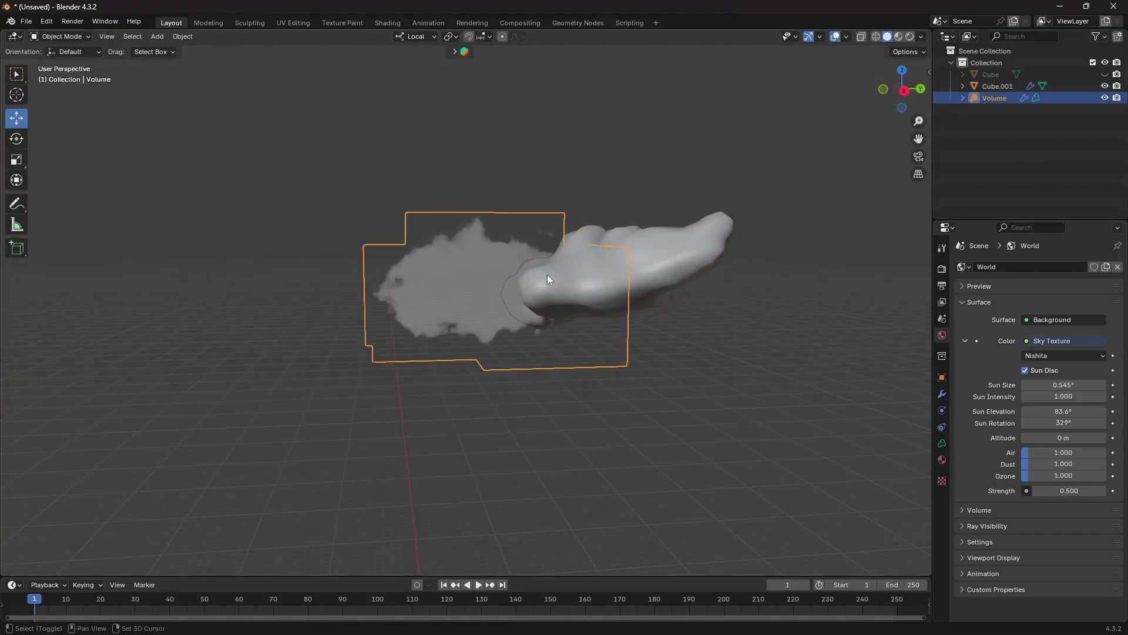
pyautogui.hotkey('shift', 'd')
pyautogui.rightClick(549, 280)
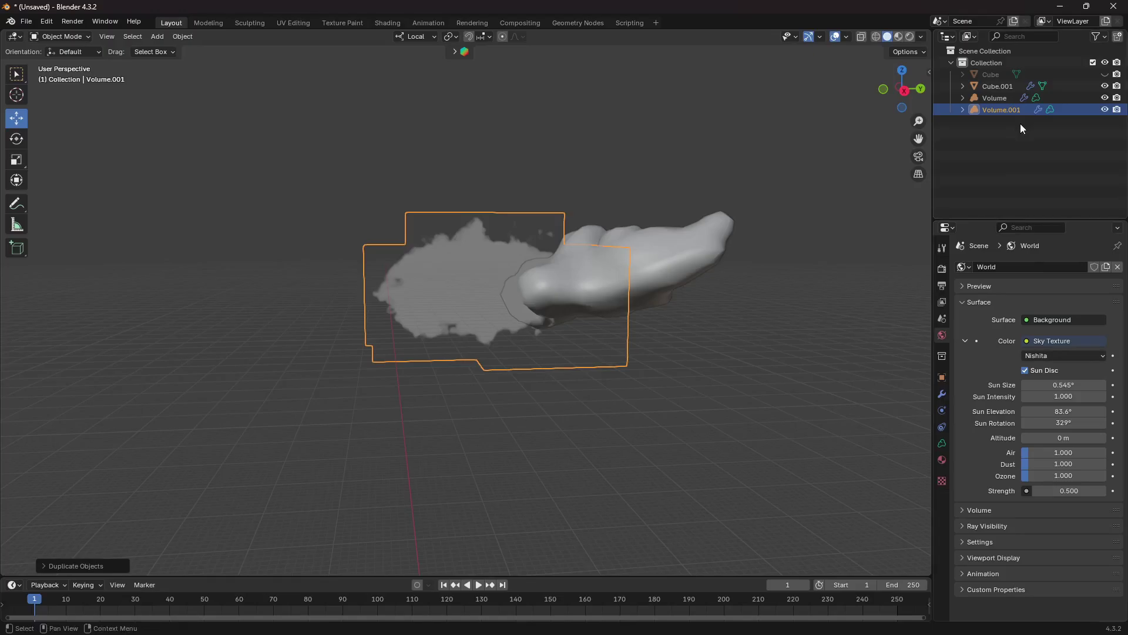
# Set Cube.001 as the Mesh to Volume object of Volume.001, and hide the Cube.001 mesh.
pyautogui.click(942, 393)
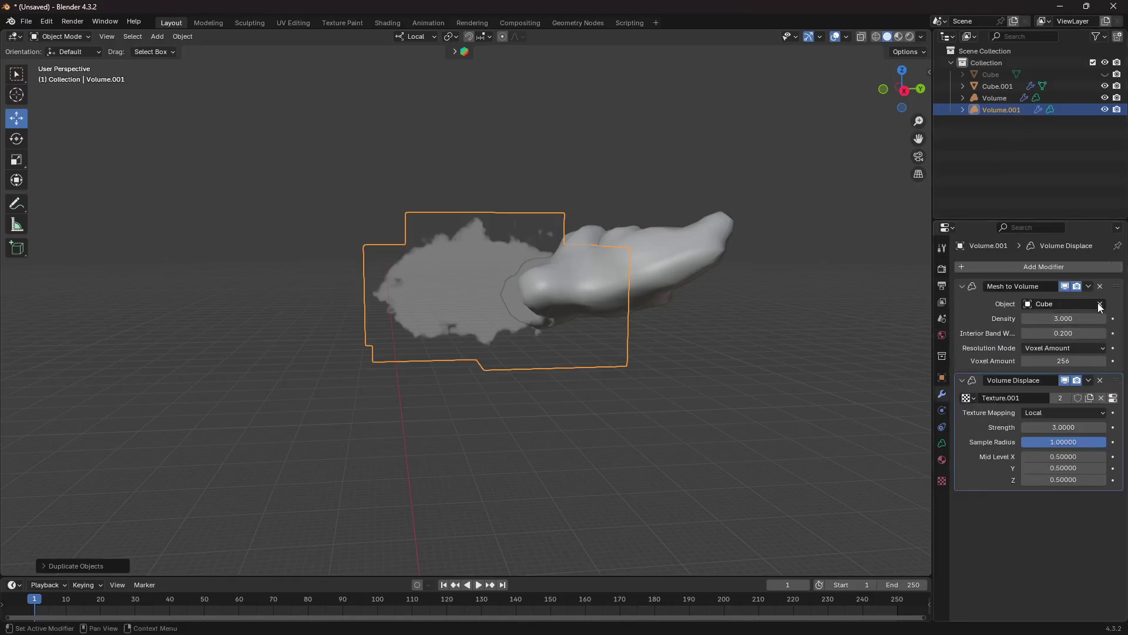
pyautogui.click(1099, 304)
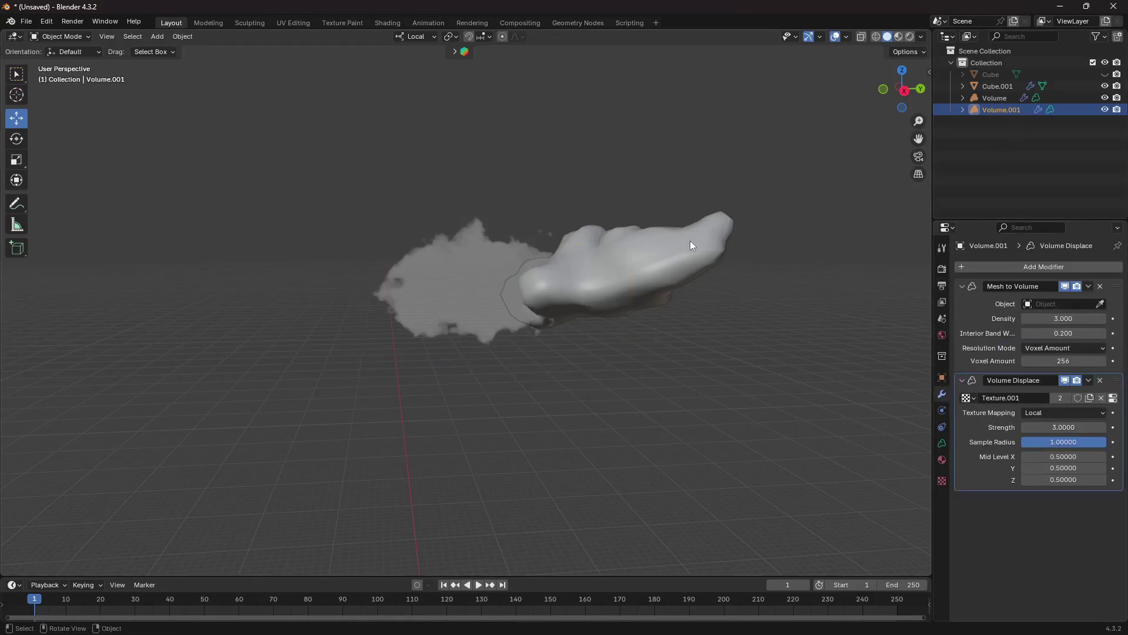
pyautogui.click(1096, 303)
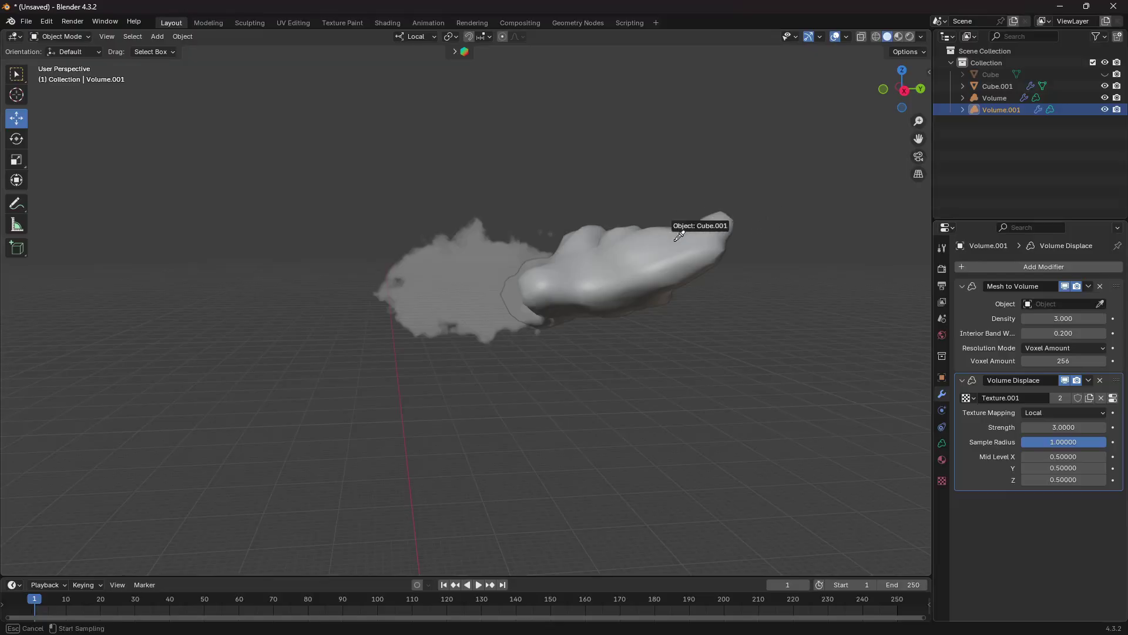
pyautogui.click(709, 230)
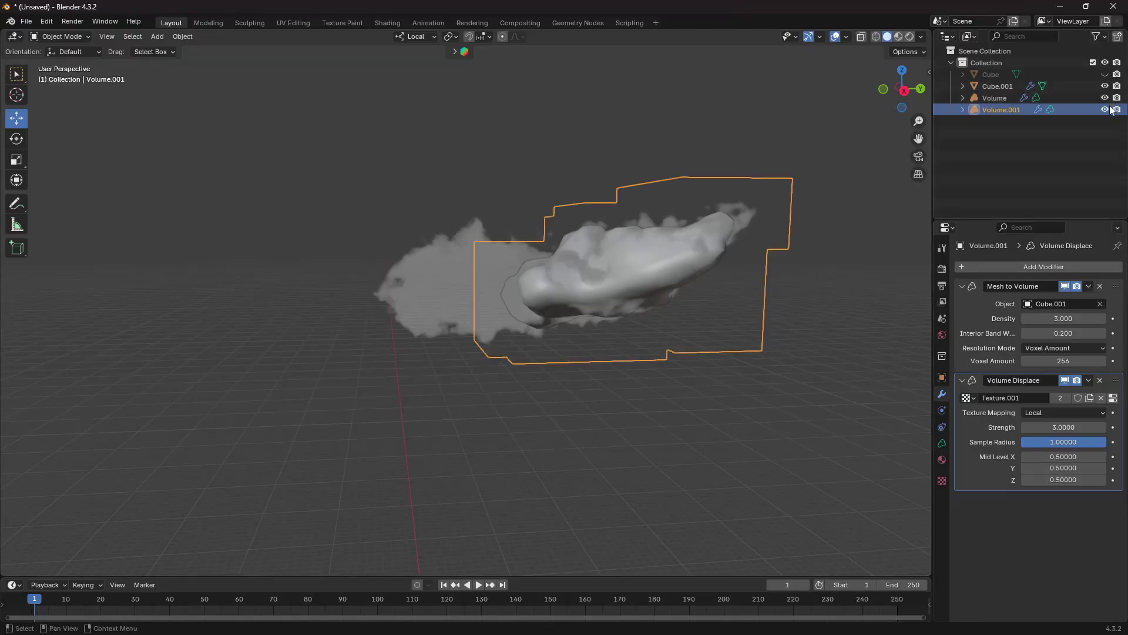
pyautogui.click(1105, 86)
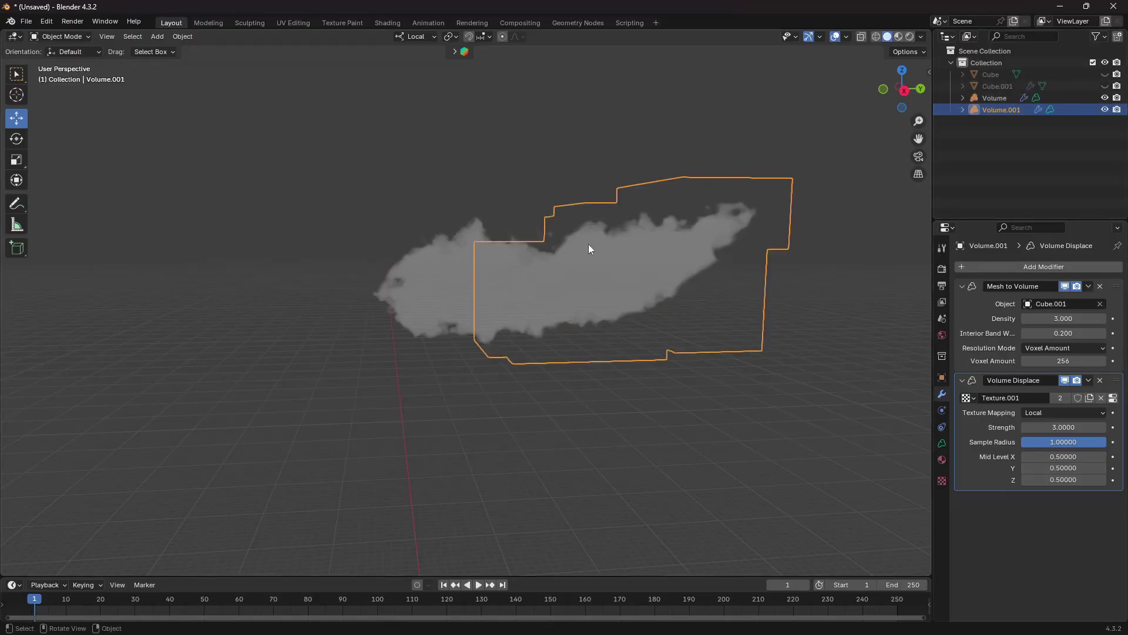
# Switch the viewport to Rendered shading and examine the two joined clouds from the opposite side.
pyautogui.press('z')
pyautogui.click(580, 181)
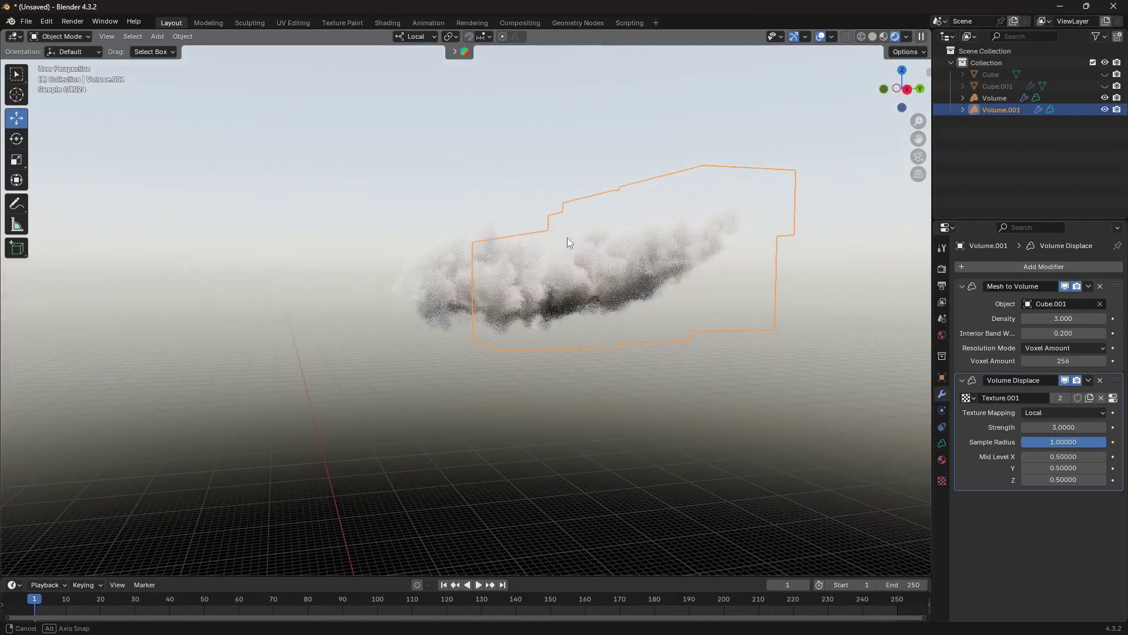
pyautogui.moveTo(566, 239); pyautogui.dragTo(414, 251, button='middle')
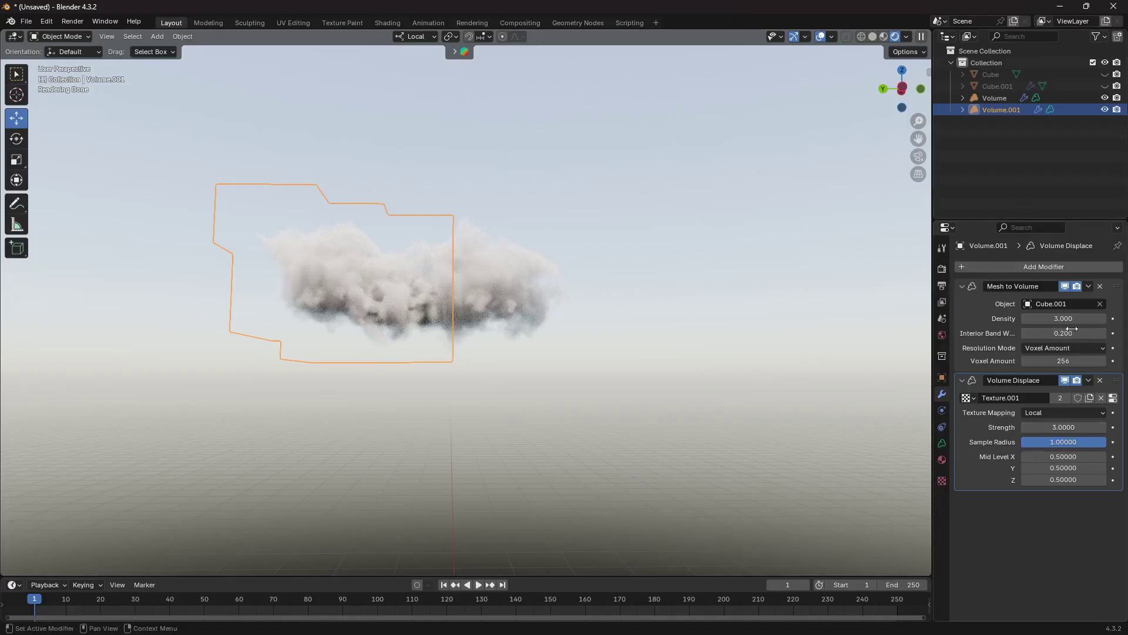
# Set Volume.001's Volume Displace strength to 6 and its Mesh to Volume density to 2, and deselect everything.
pyautogui.click(1064, 424)
pyautogui.write('6')
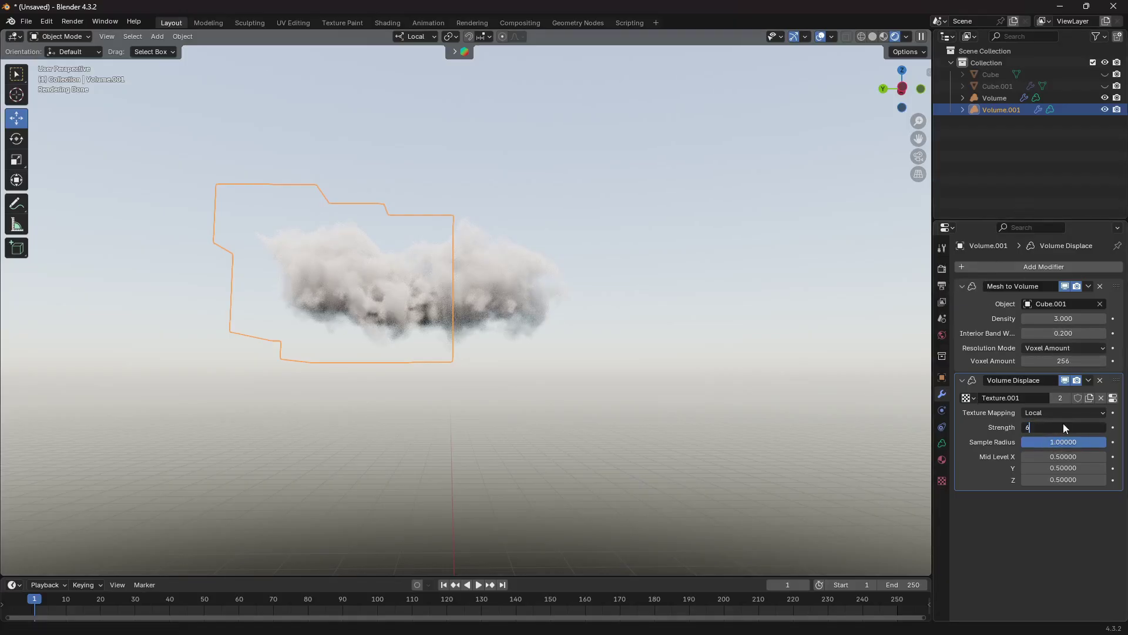
pyautogui.press('Return')
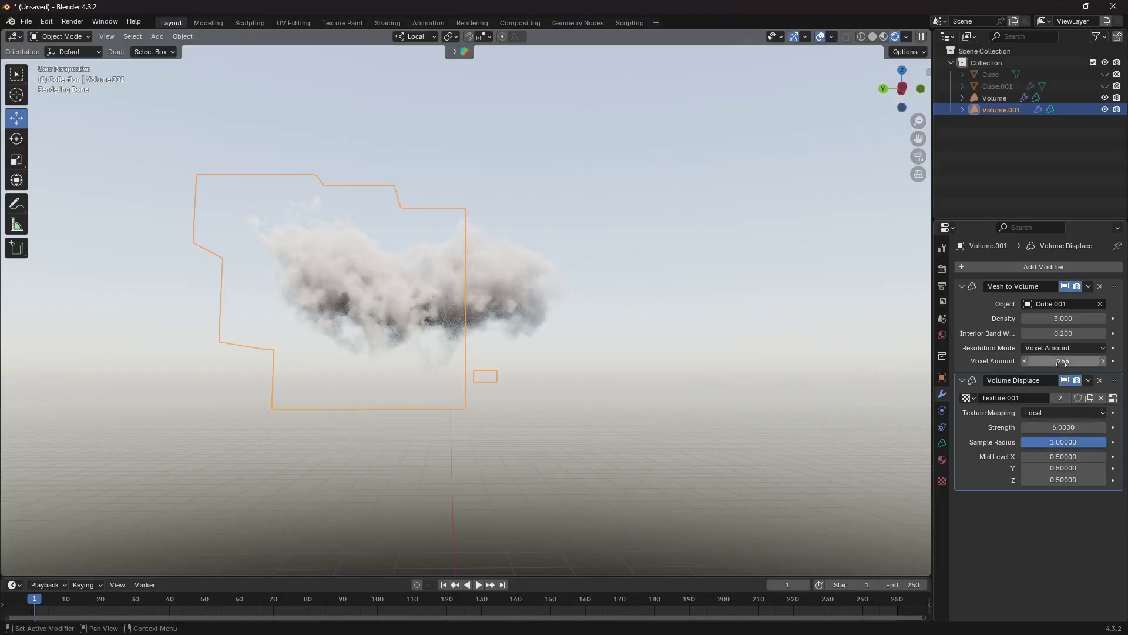
pyautogui.click(1062, 320)
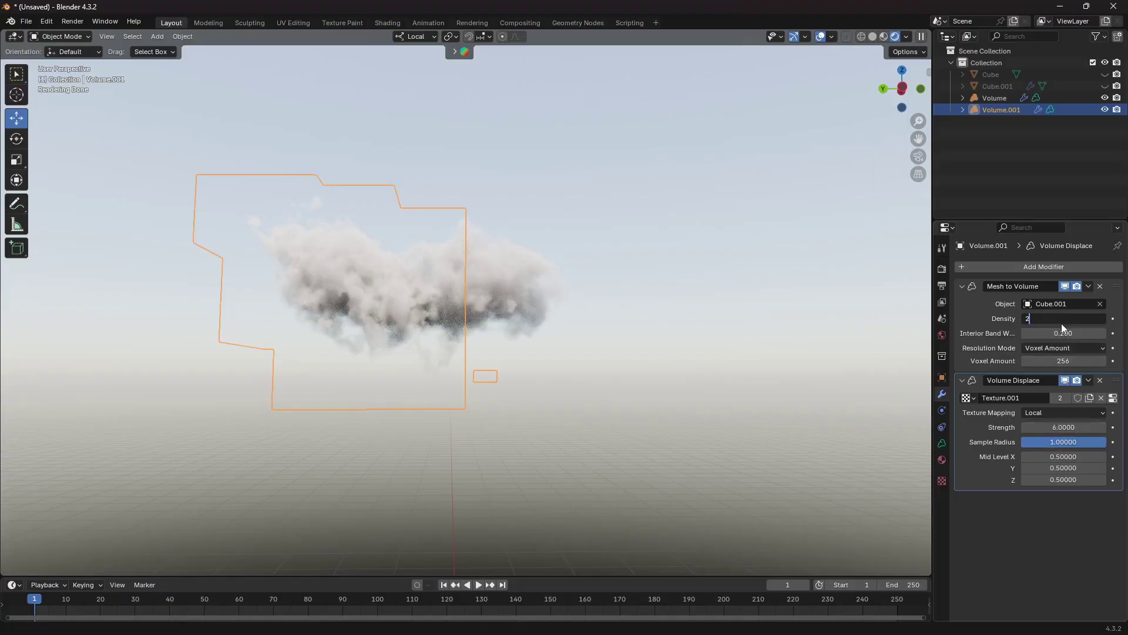
pyautogui.write('2')
pyautogui.press('Return')
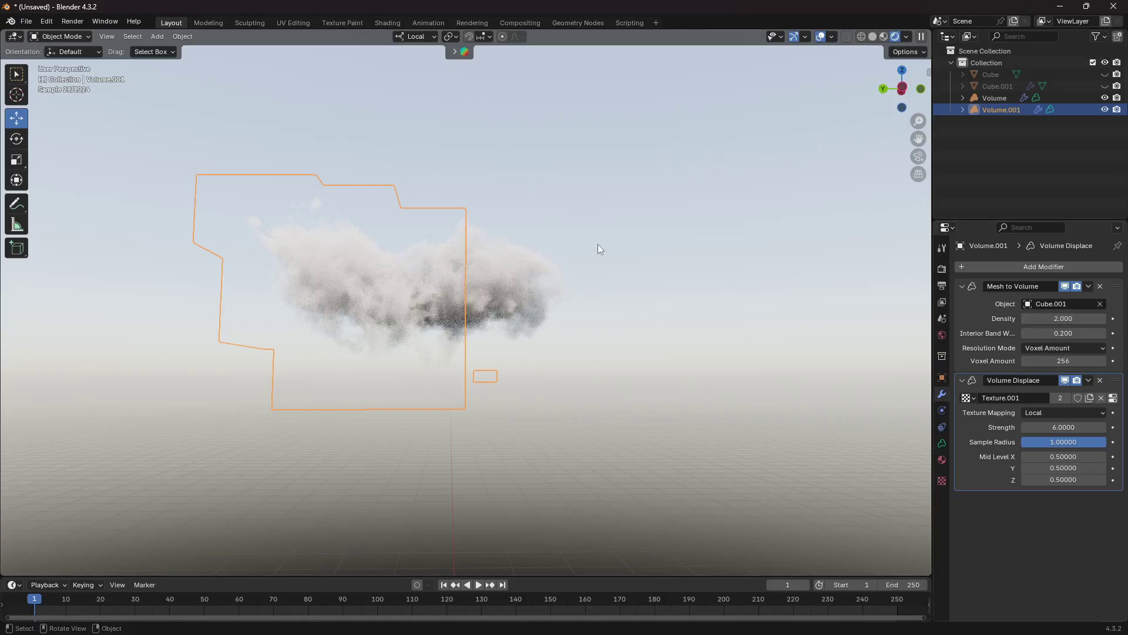
pyautogui.click(598, 245)
pyautogui.click(637, 171)
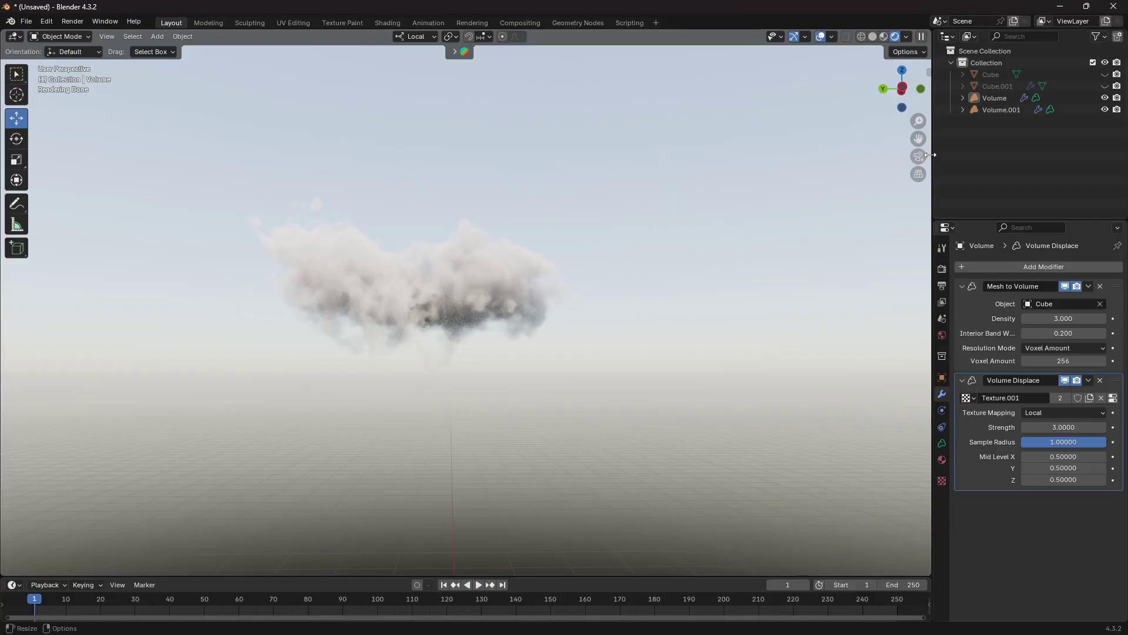
# Unhide the Cube.001 mesh and return the viewport to Solid shading.
pyautogui.click(1105, 86)
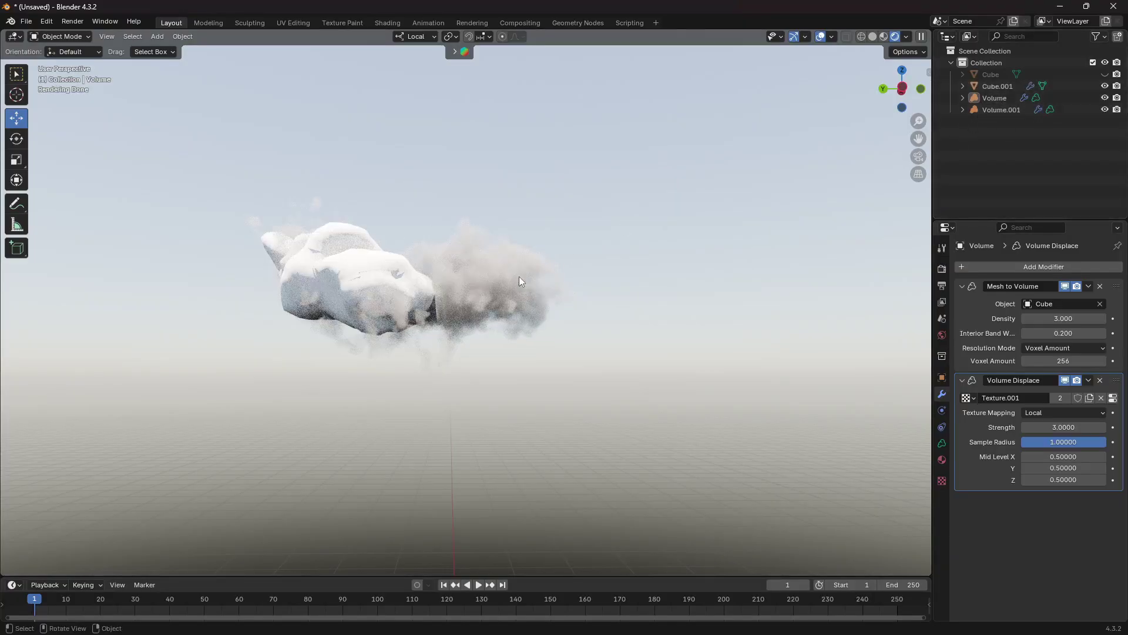
pyautogui.press('z')
pyautogui.click(589, 284)
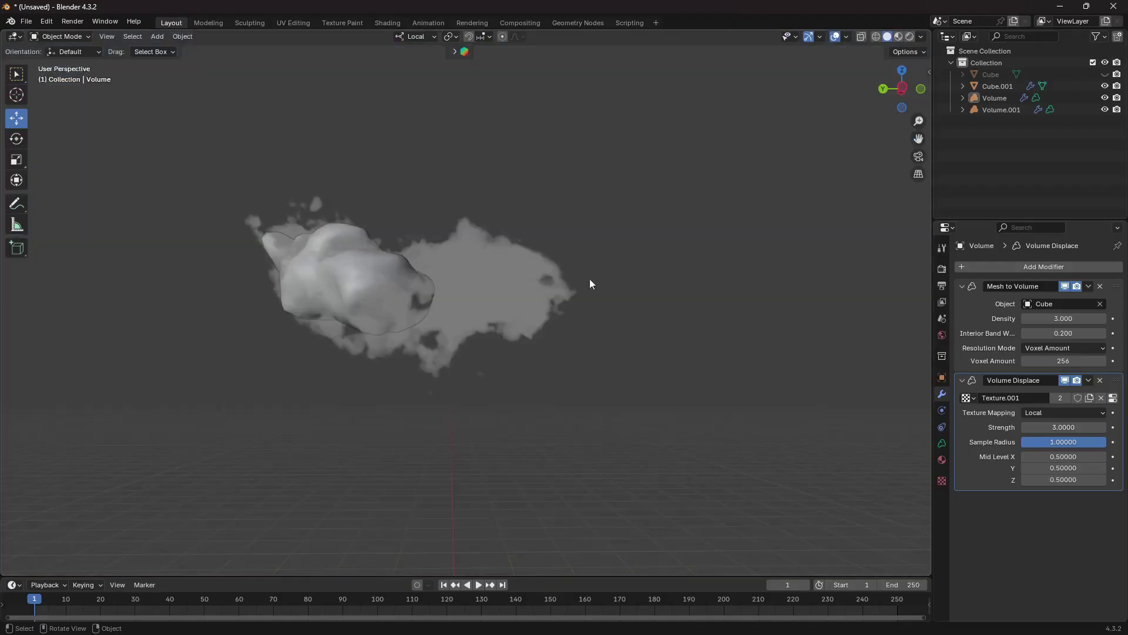
# Duplicate the Cube.001 mesh, place the copy lower between the two clouds, and hide the original mesh.
pyautogui.click(355, 245)
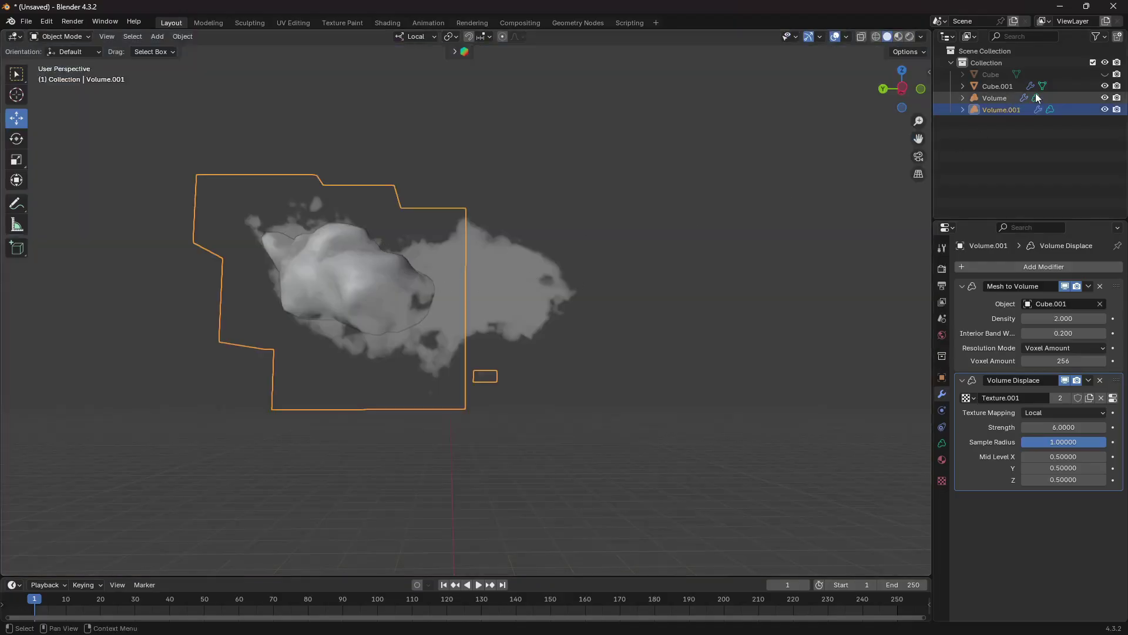
pyautogui.click(989, 88)
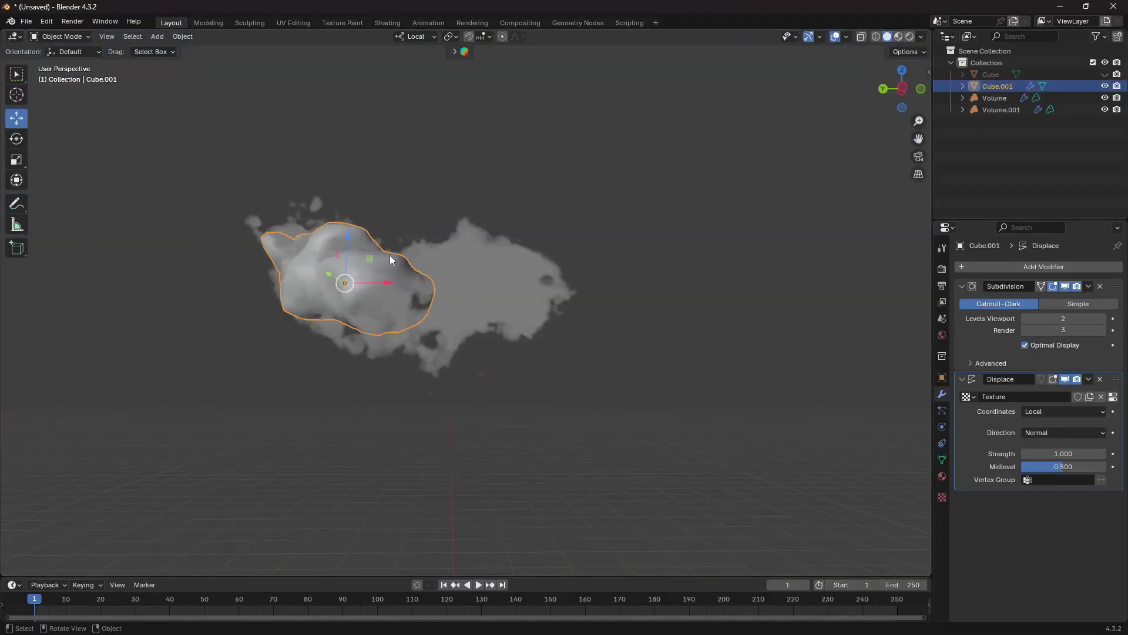
pyautogui.hotkey('shift', 'd')
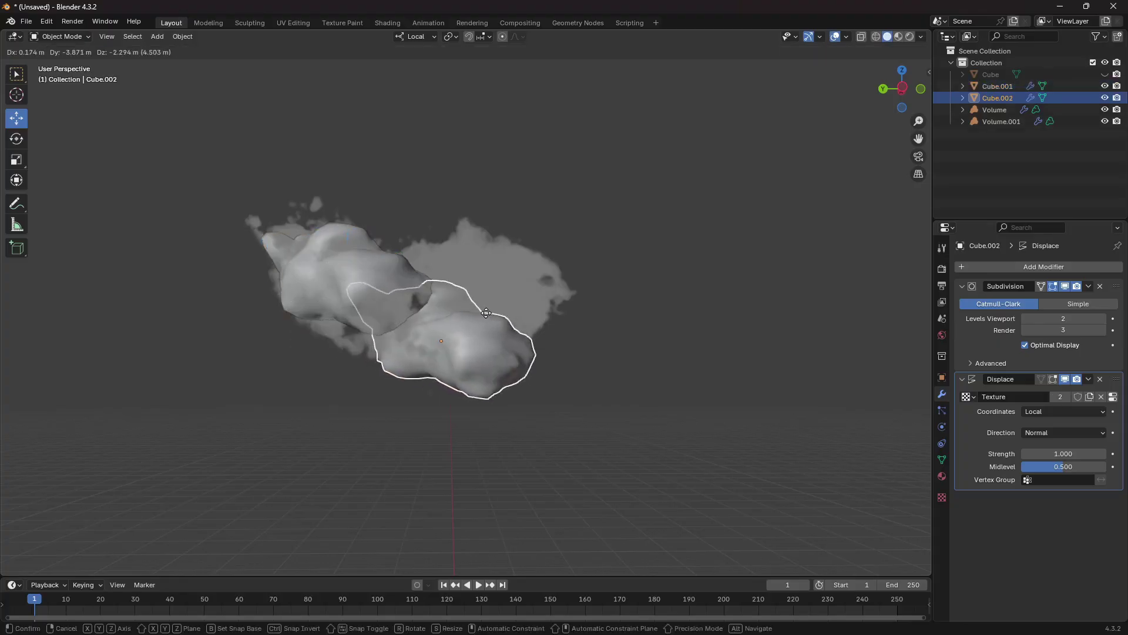
pyautogui.click(479, 320)
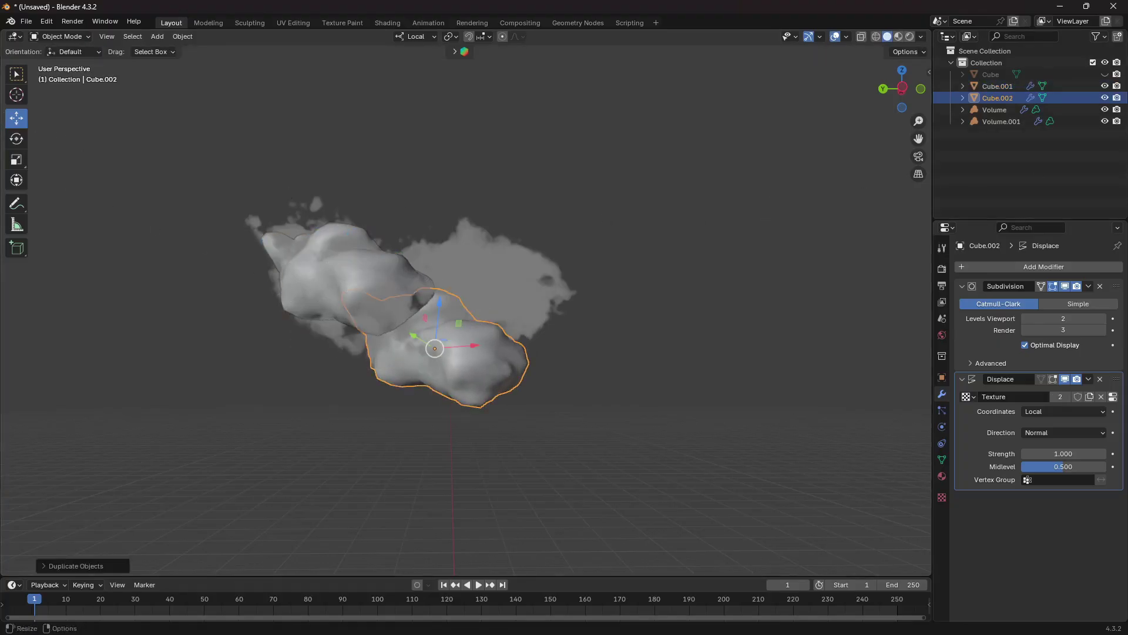
pyautogui.click(1104, 85)
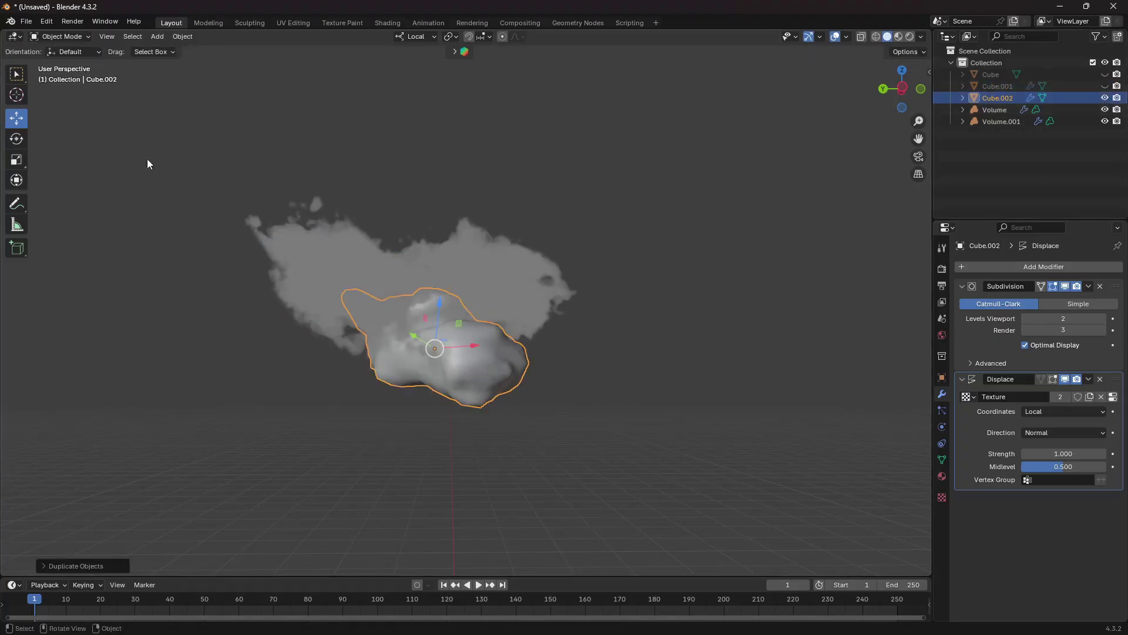
# Rotate the Cube.002 mesh about its local Z axis so it lies across the underside of the clouds.
pyautogui.click(17, 160)
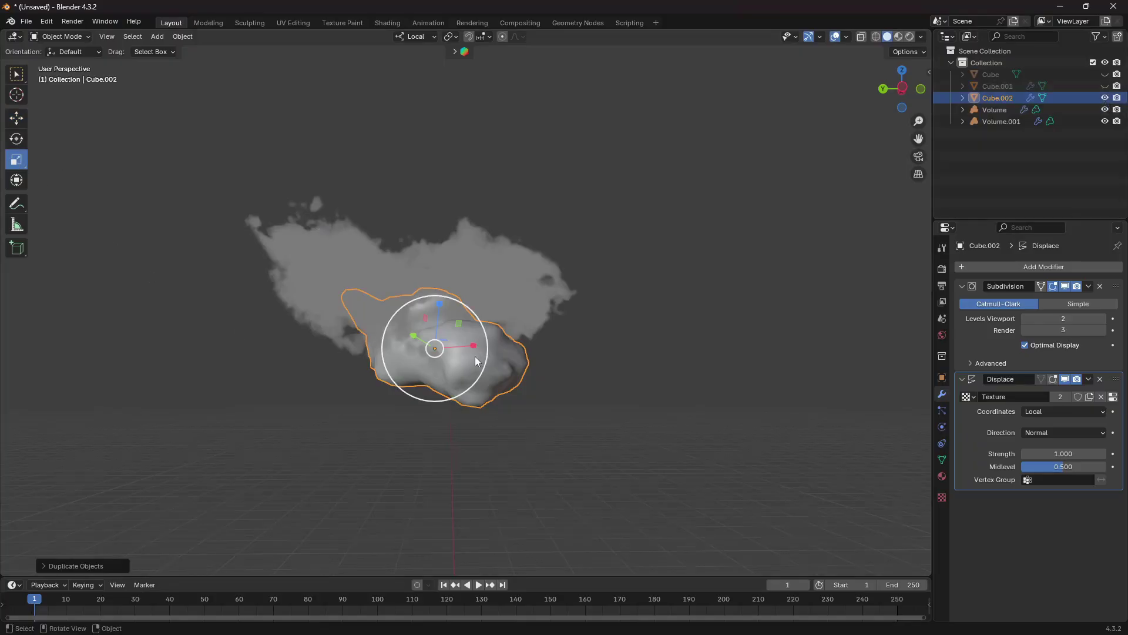
pyautogui.moveTo(474, 356); pyautogui.dragTo(468, 279, button='middle')
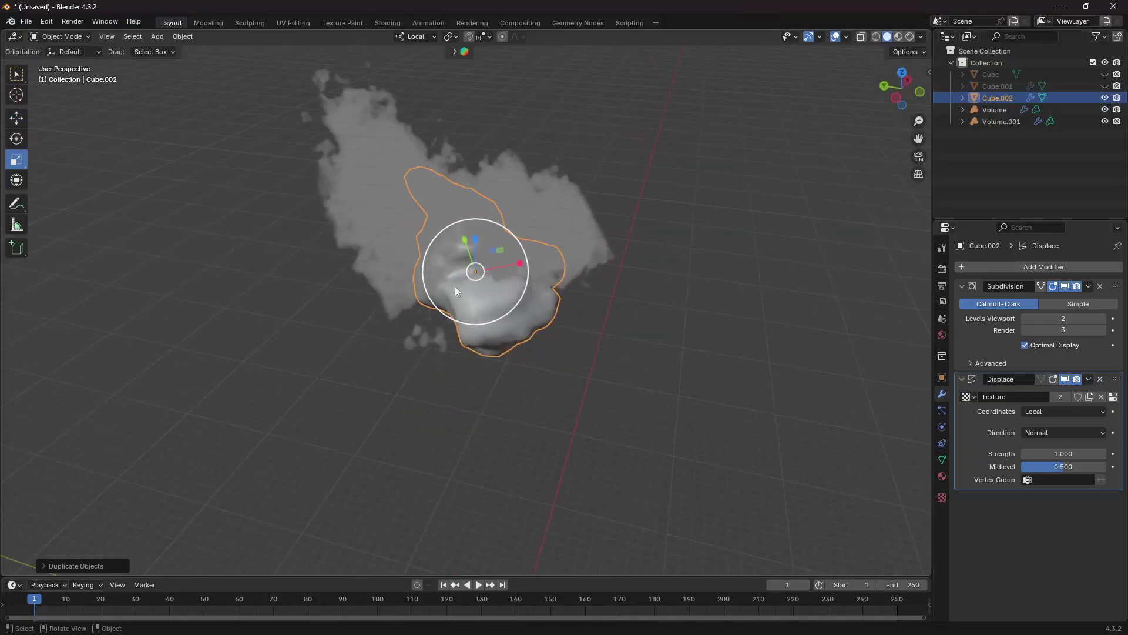
pyautogui.click(16, 139)
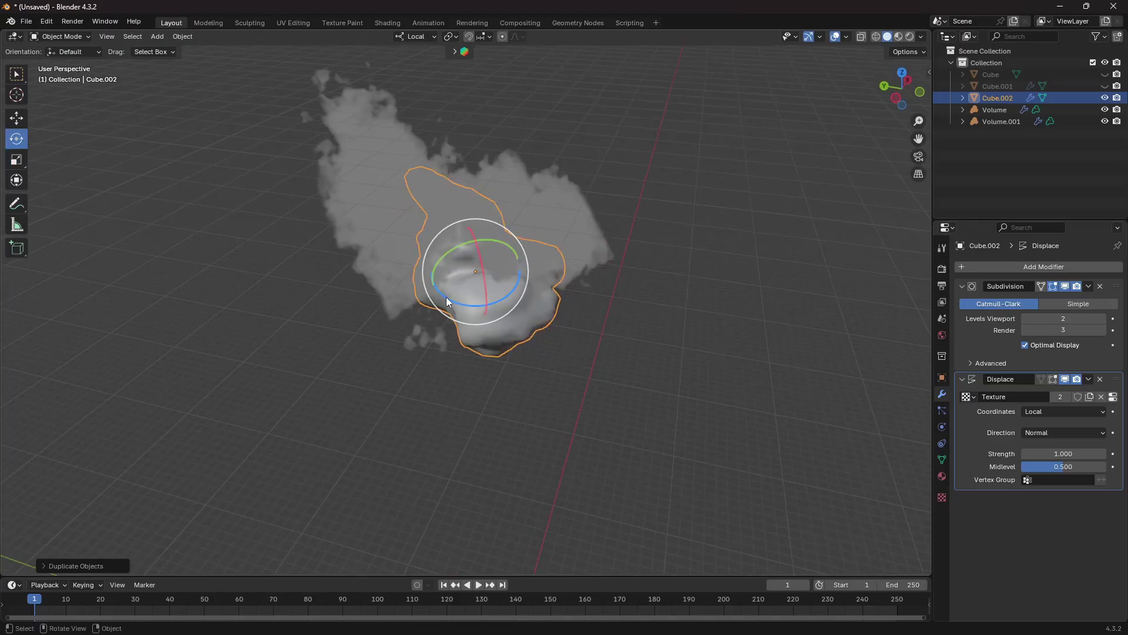
pyautogui.moveTo(446, 301); pyautogui.dragTo(467, 302)
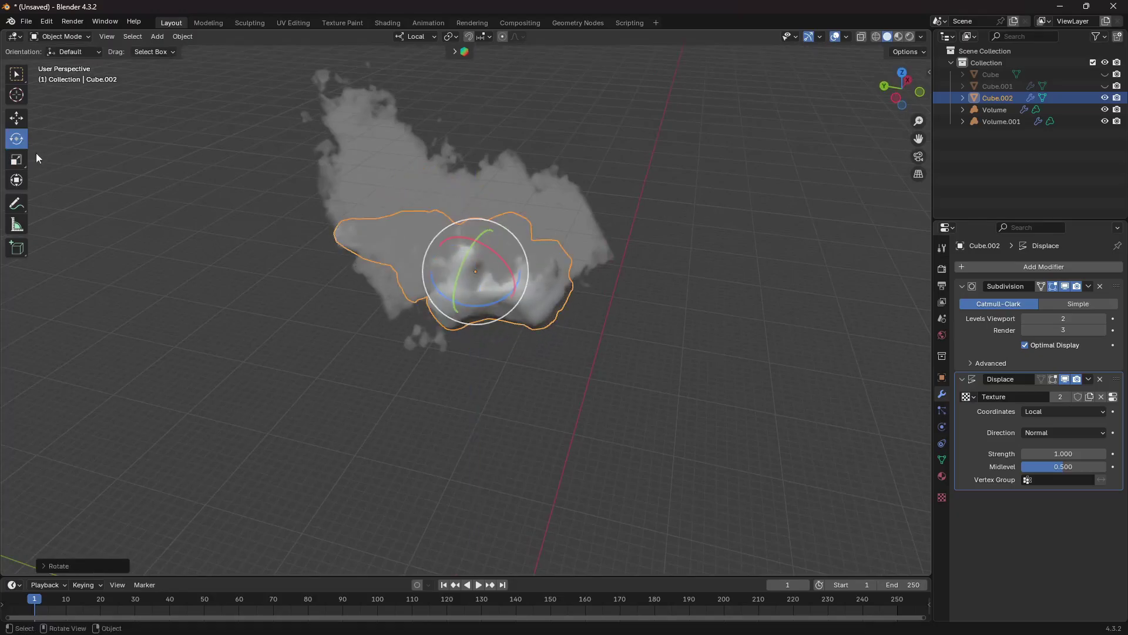
# Stretch the Cube.002 mesh lengthwise with the Scale tool so it extends beyond both clouds.
pyautogui.click(17, 159)
pyautogui.moveTo(469, 250); pyautogui.dragTo(396, 250)
pyautogui.hotkey('ctrl', 'z')
pyautogui.click(381, 249)
pyautogui.moveTo(381, 250); pyautogui.dragTo(412, 204, button='middle')
# Rotate the Cube.002 mesh about its local X axis until it is level, and reposition it beneath the clouds.
pyautogui.click(17, 139)
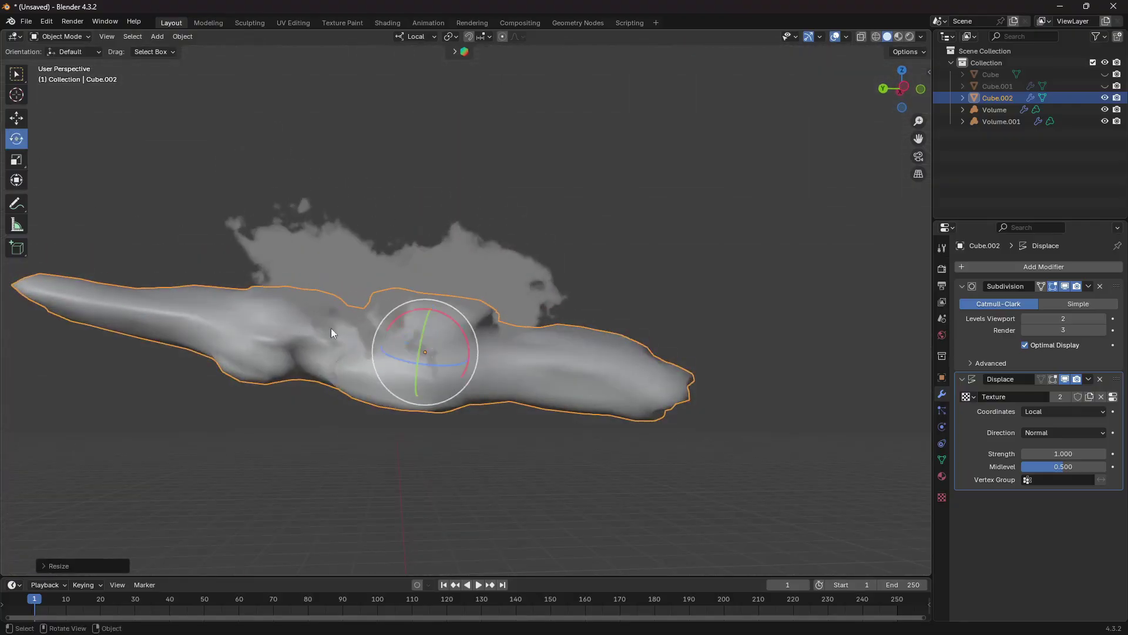
pyautogui.moveTo(412, 312); pyautogui.dragTo(401, 308)
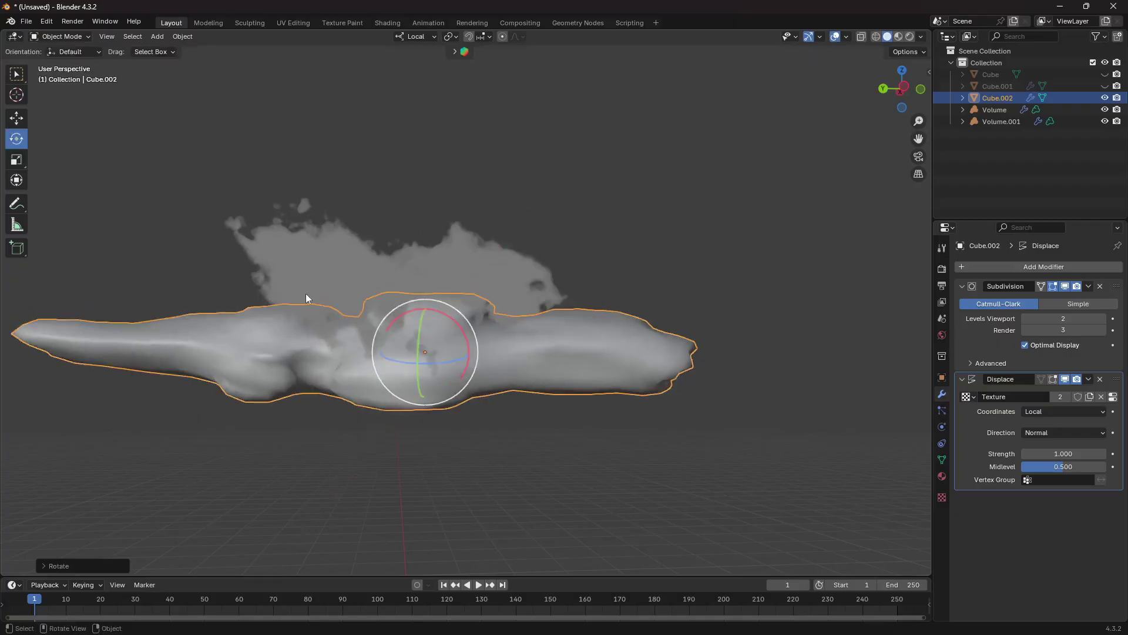
pyautogui.click(16, 117)
pyautogui.moveTo(320, 242); pyautogui.dragTo(188, 287, button='middle')
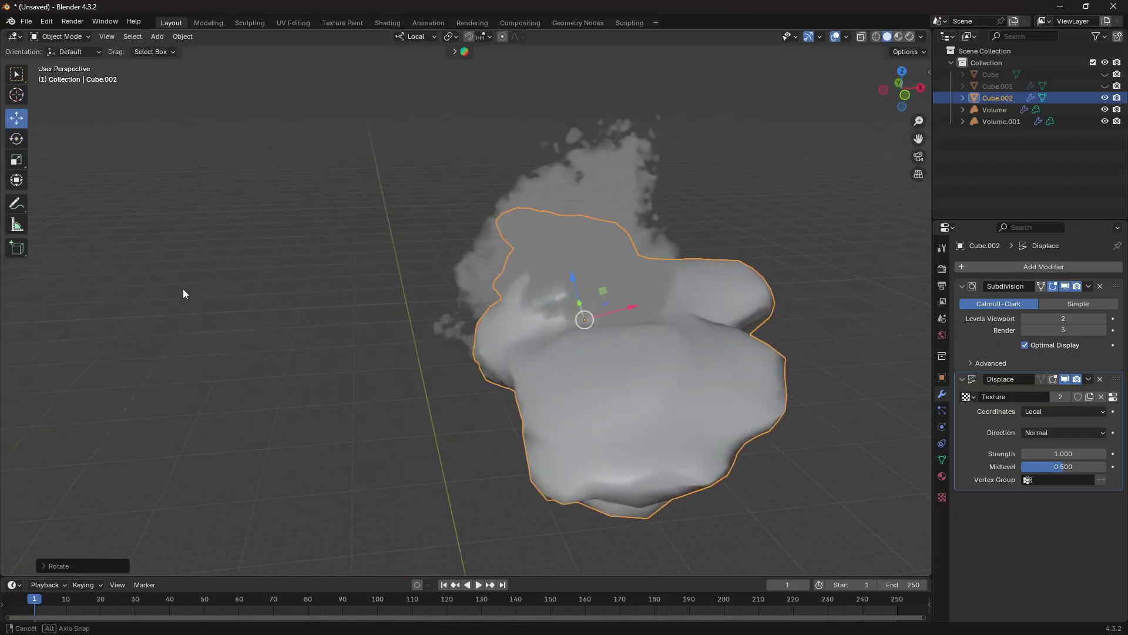
pyautogui.moveTo(587, 318); pyautogui.dragTo(555, 308)
pyautogui.click(17, 139)
# Duplicate Volume.001, set the copy's Mesh to Volume object to Cube.002, and hide the Cube.002 mesh.
pyautogui.click(1002, 121)
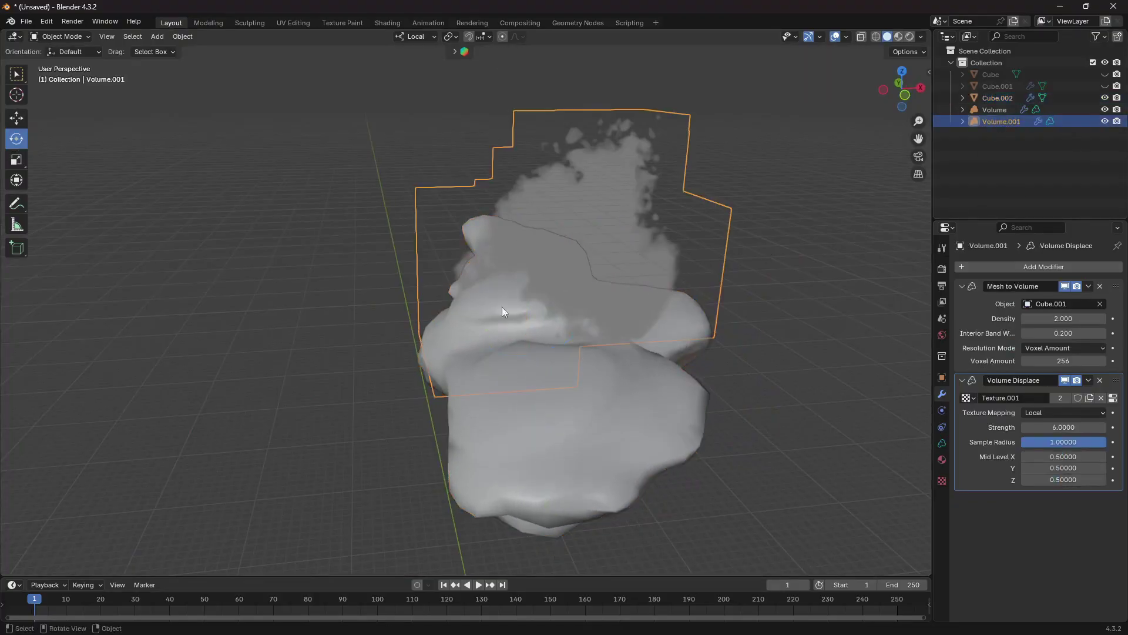
pyautogui.hotkey('shift', 'd')
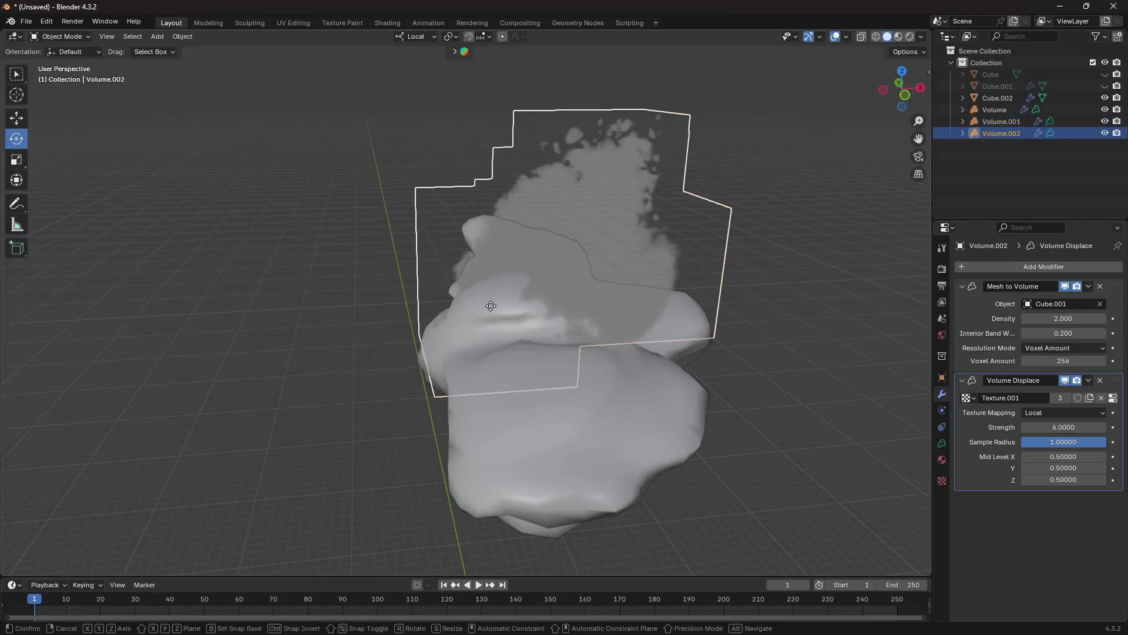
pyautogui.click(528, 329)
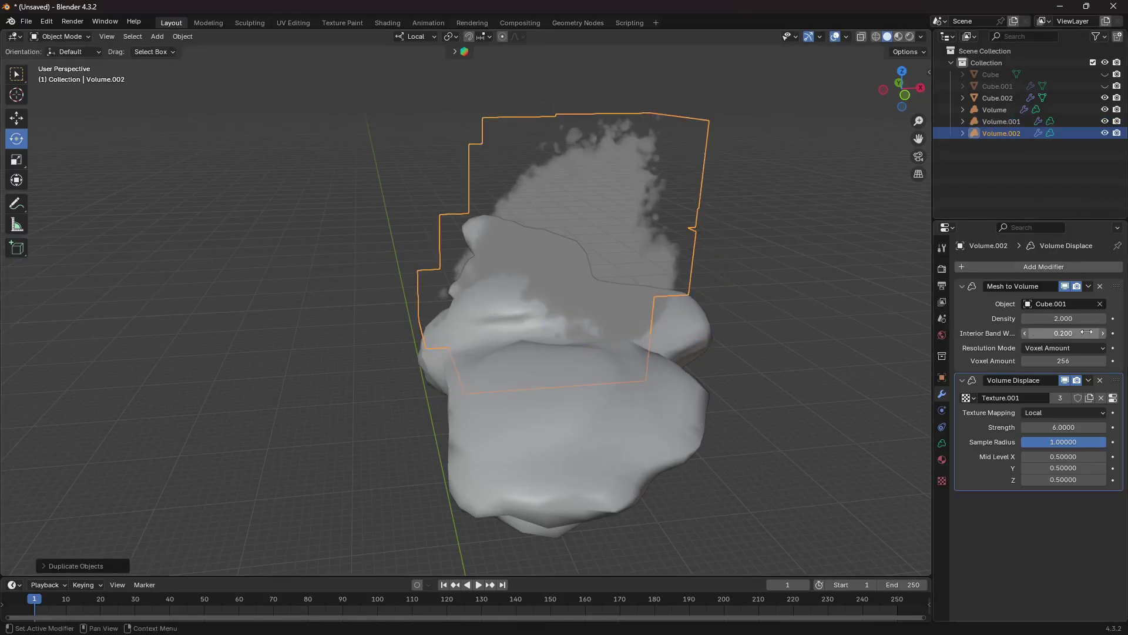
pyautogui.click(1101, 305)
pyautogui.click(1101, 305)
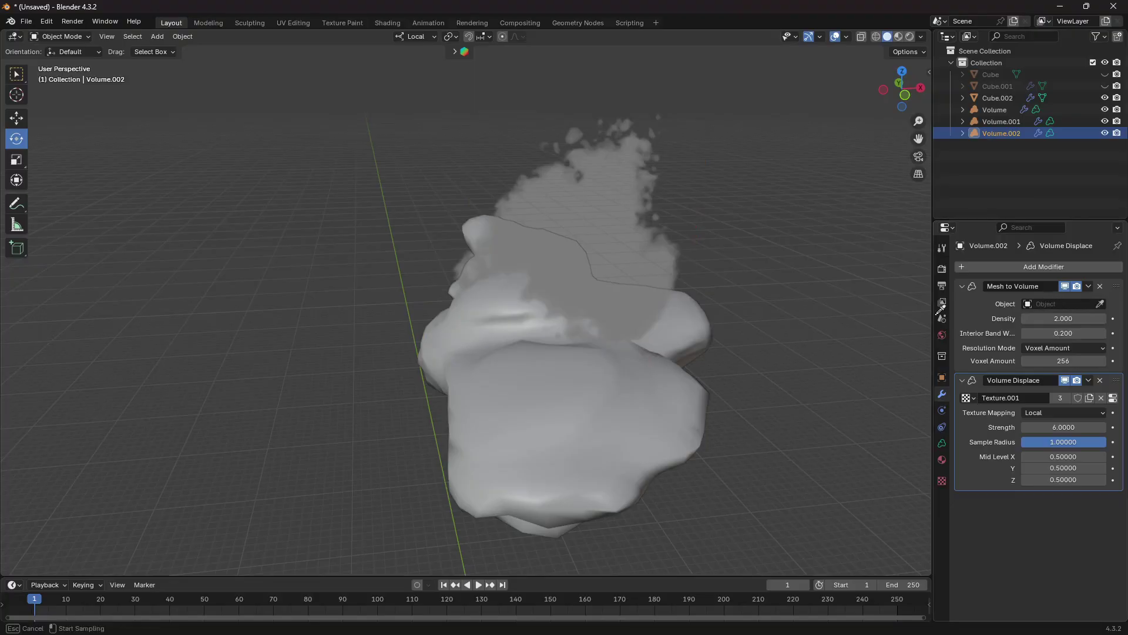
pyautogui.click(589, 442)
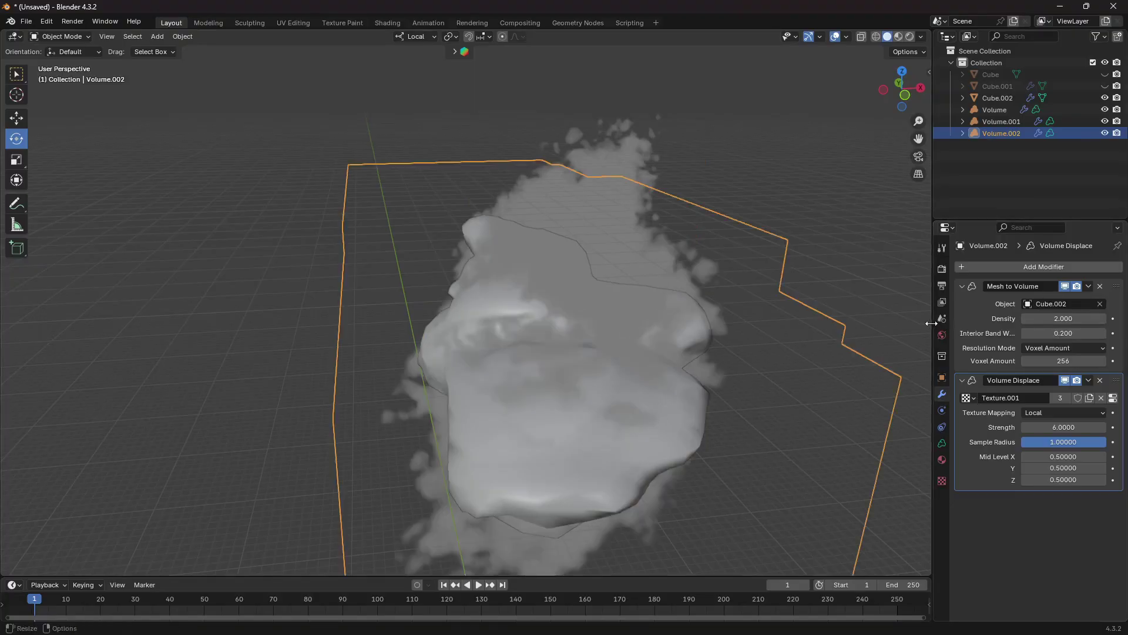
pyautogui.click(1105, 97)
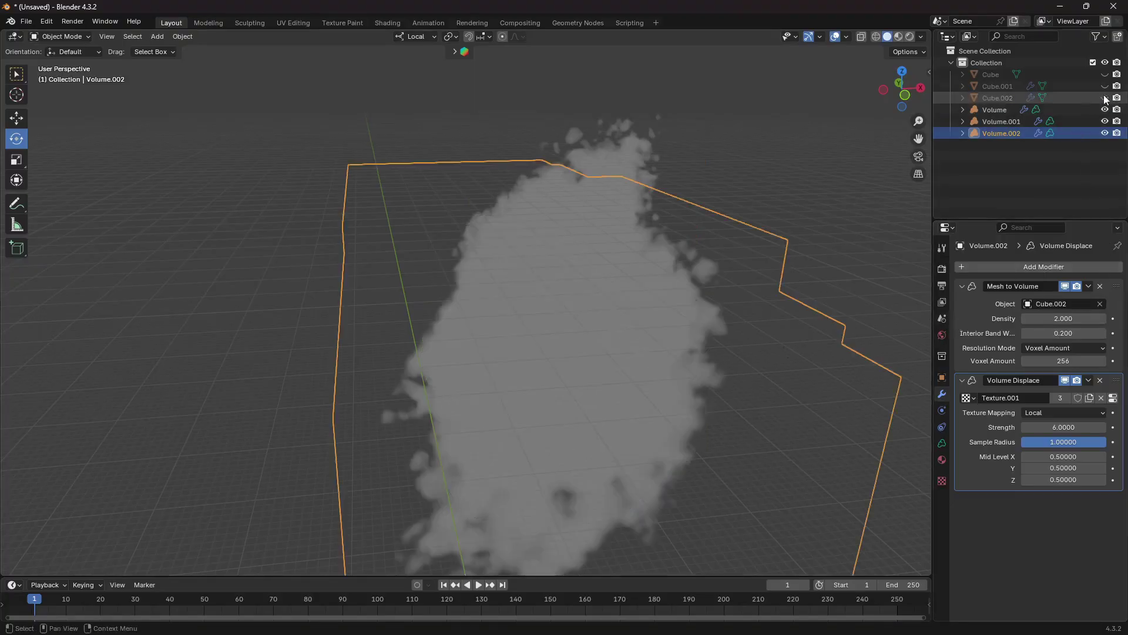
# Switch the viewport to rendered shading and deselect the new volume to check the combined cloud from the side.
pyautogui.moveTo(528, 320); pyautogui.dragTo(625, 290, button='middle')
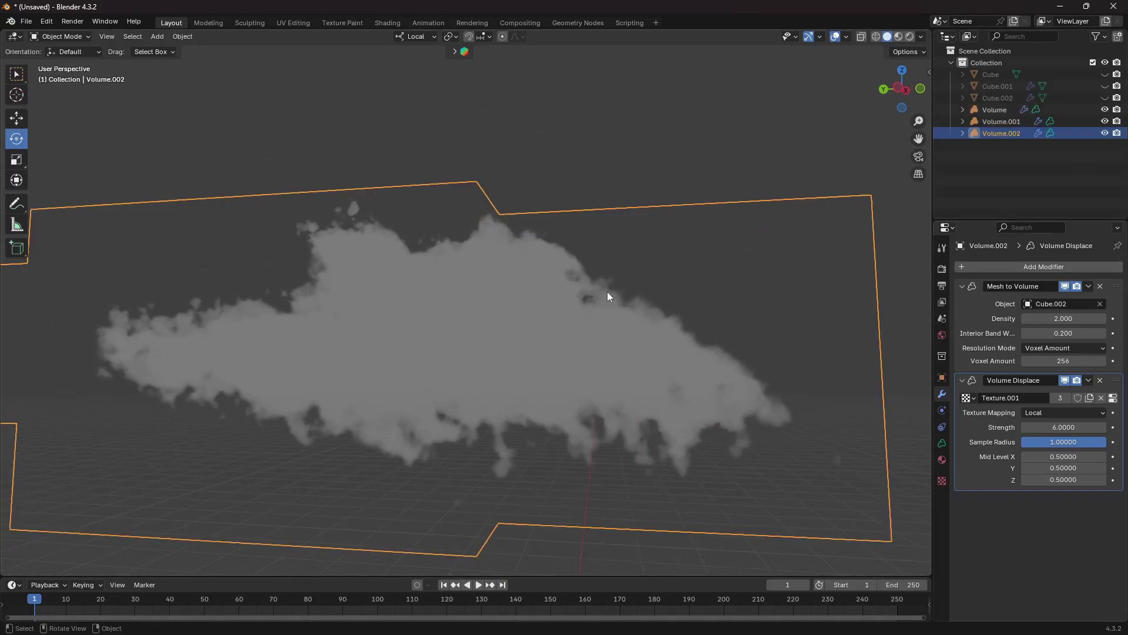
pyautogui.press('z')
pyautogui.click(616, 234)
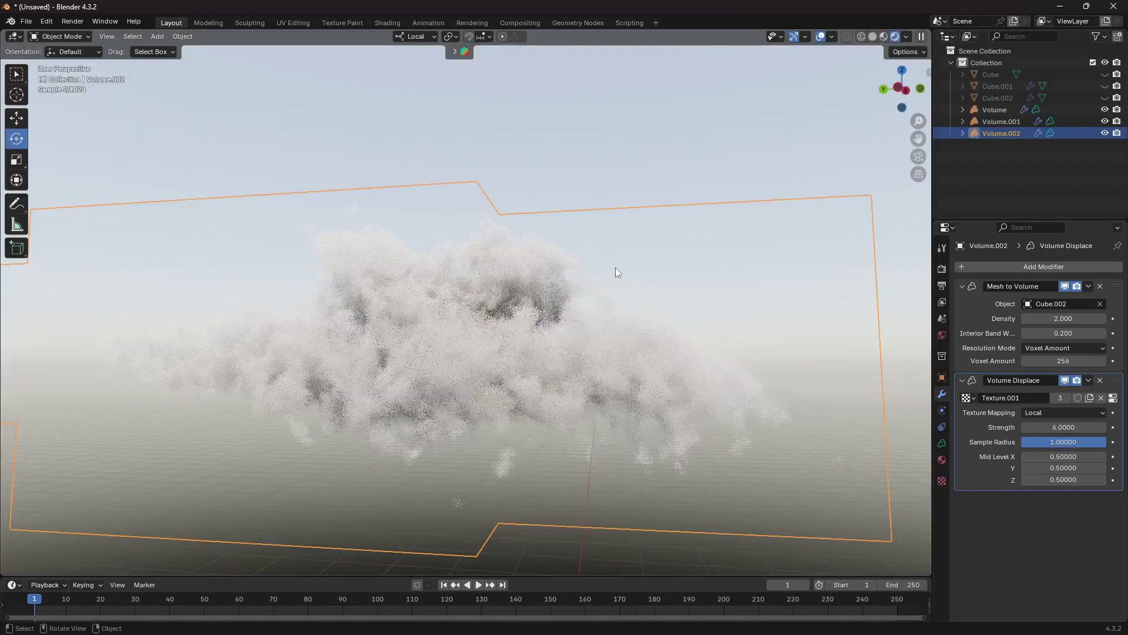
pyautogui.click(651, 150)
pyautogui.moveTo(640, 198); pyautogui.dragTo(615, 232, button='middle')
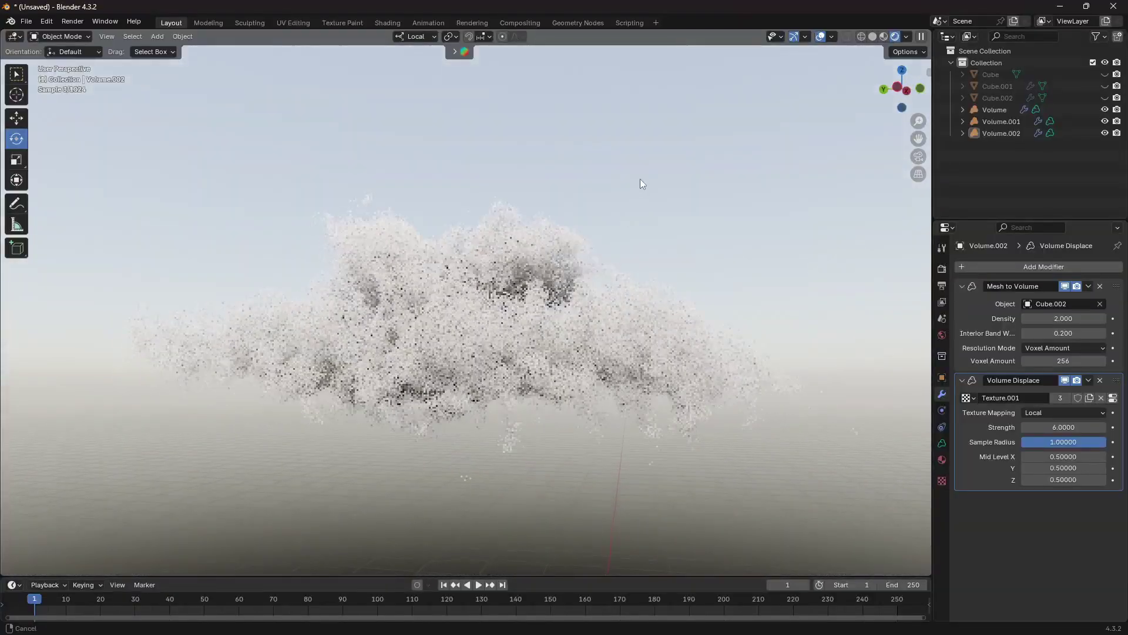
# Unhide the Cube.002 mesh and duplicate it, placing the copy beside the existing cloud to extend the formation lengthwise.
pyautogui.hotkey('alt', 'h')
pyautogui.moveTo(658, 193); pyautogui.dragTo(352, 223, button='middle')
pyautogui.hotkey('shift', 'd')
pyautogui.press('z')
pyautogui.click(197, 219)
# Duplicate Volume.002 in place with Cube.003 as the copy's Mesh to Volume object, and hide the viewport overlays.
pyautogui.click(1001, 144)
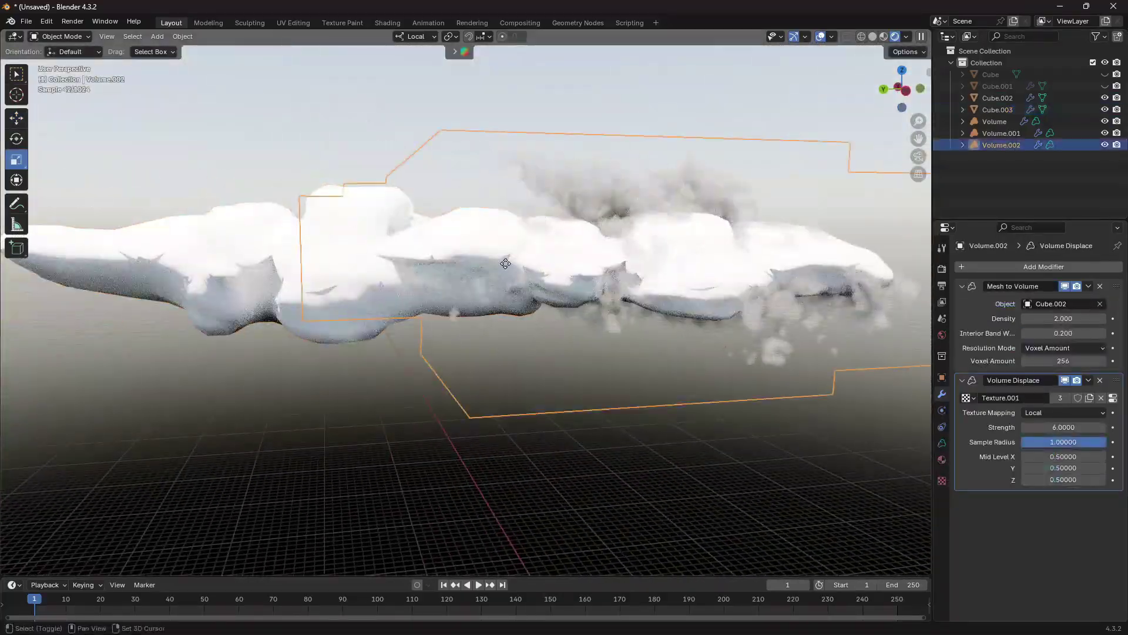
pyautogui.hotkey('shift', 'd')
pyautogui.press('Escape')
pyautogui.click(1058, 304)
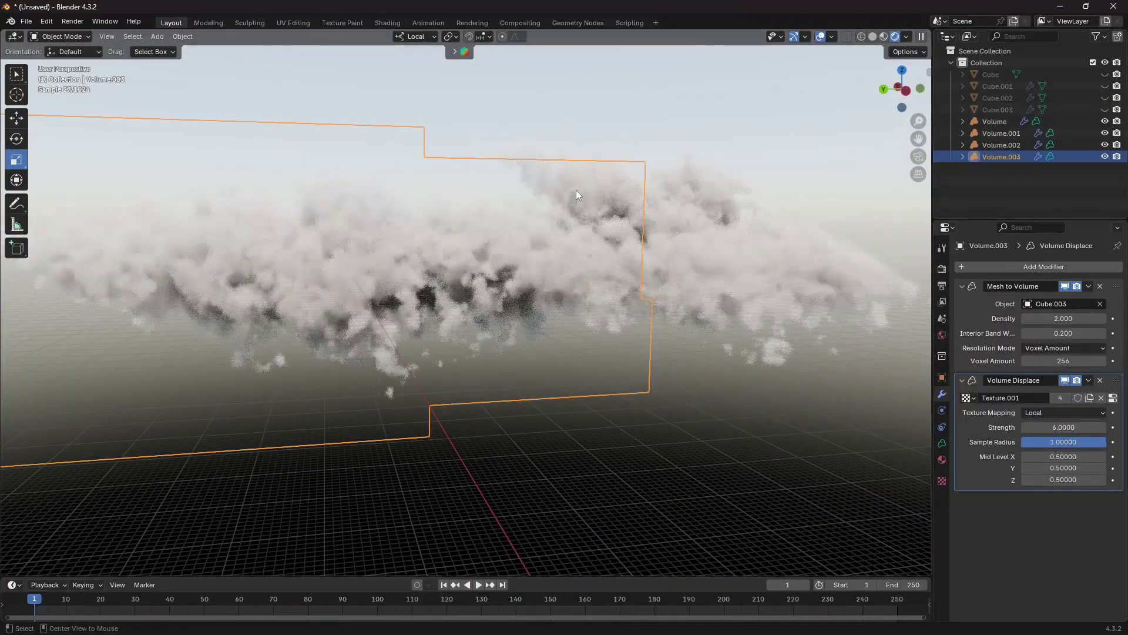
pyautogui.hotkey('shift', 'alt', 'z')
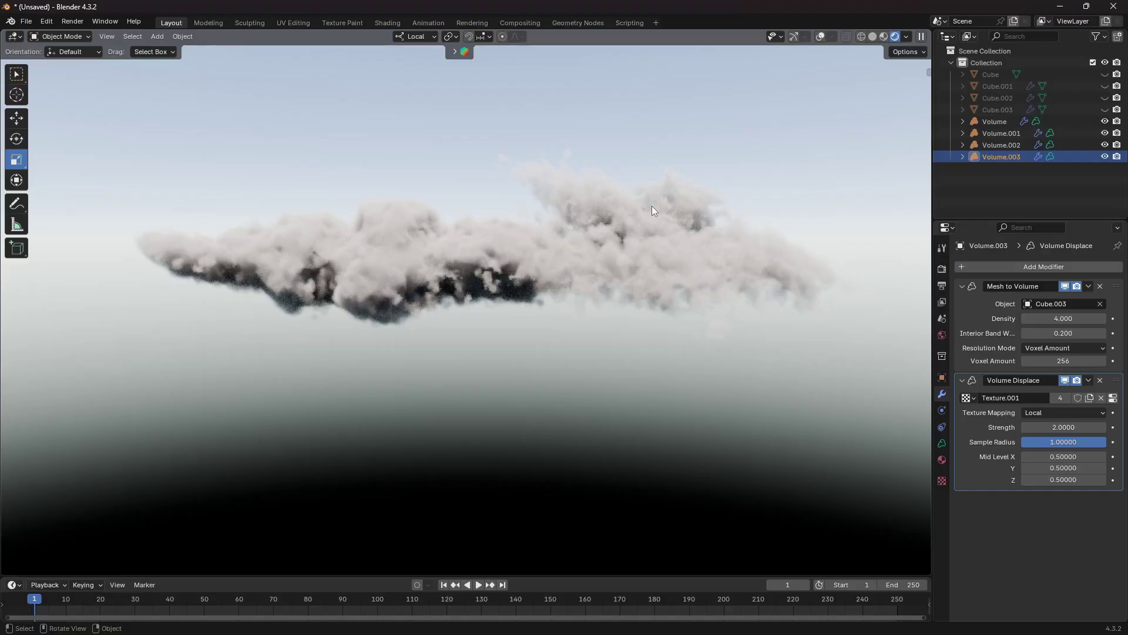